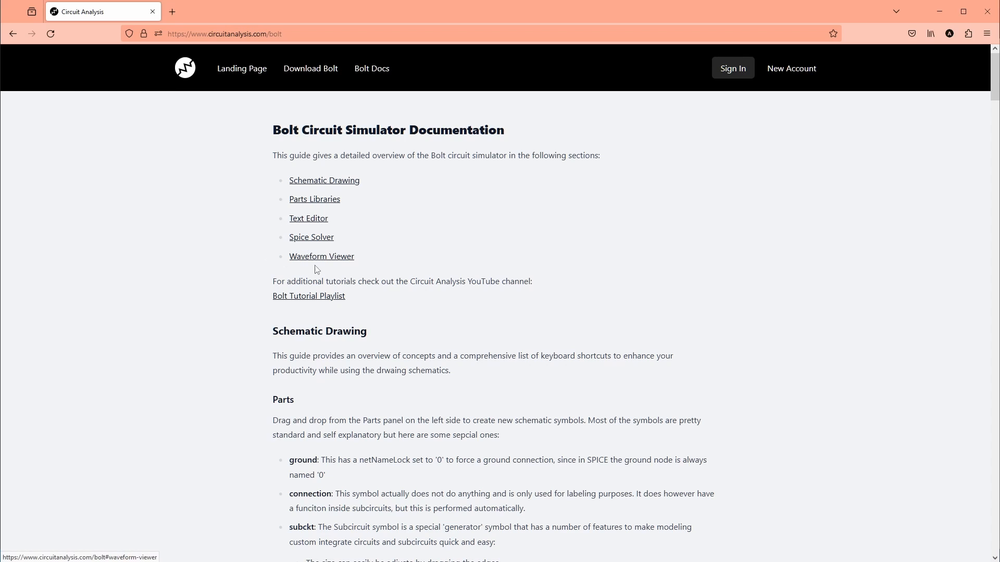
Open the Waveform Viewer section of the Bolt documentation and read through it.
left_click(342, 259)
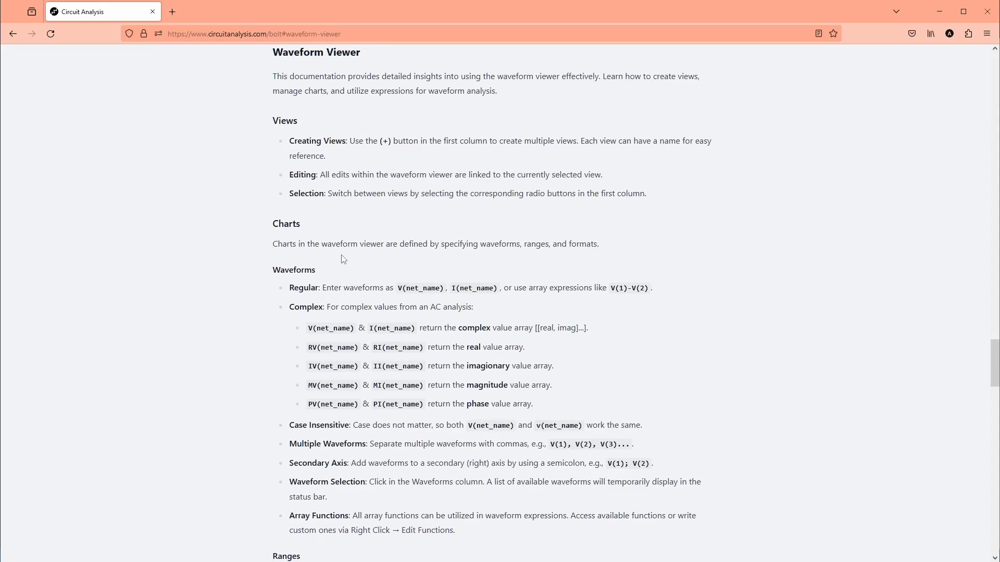
scroll(409, 293, "down", 20)
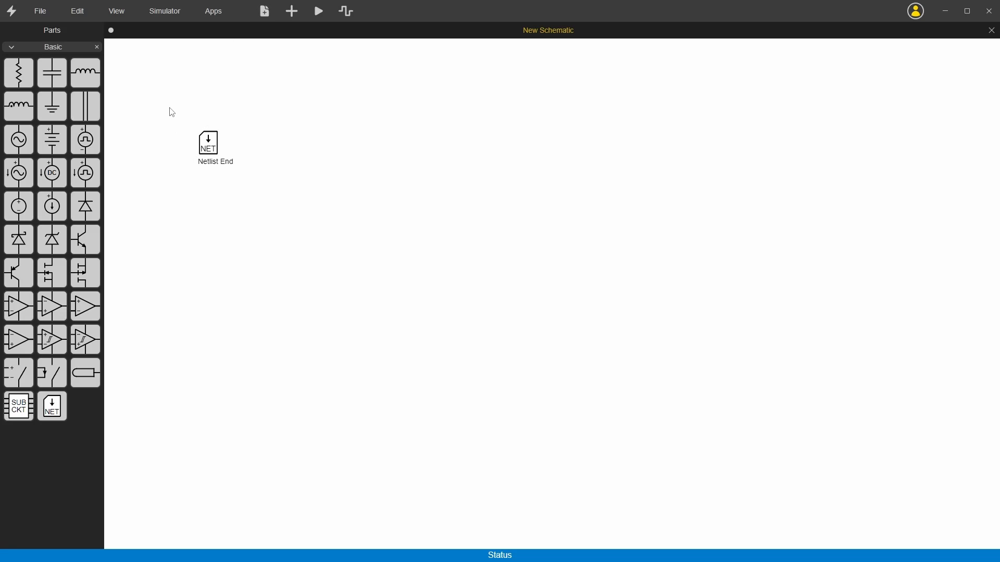
Place an IRF540 MOSFET, a 1.0uH inductor with a polarity dot and a 1N5819 Schottky diode on the new schematic, spaced for a boost converter.
left_click(206, 147)
left_click(192, 222)
left_click_drag(53, 280, 474, 316)
left_click_drag(18, 109, 336, 260)
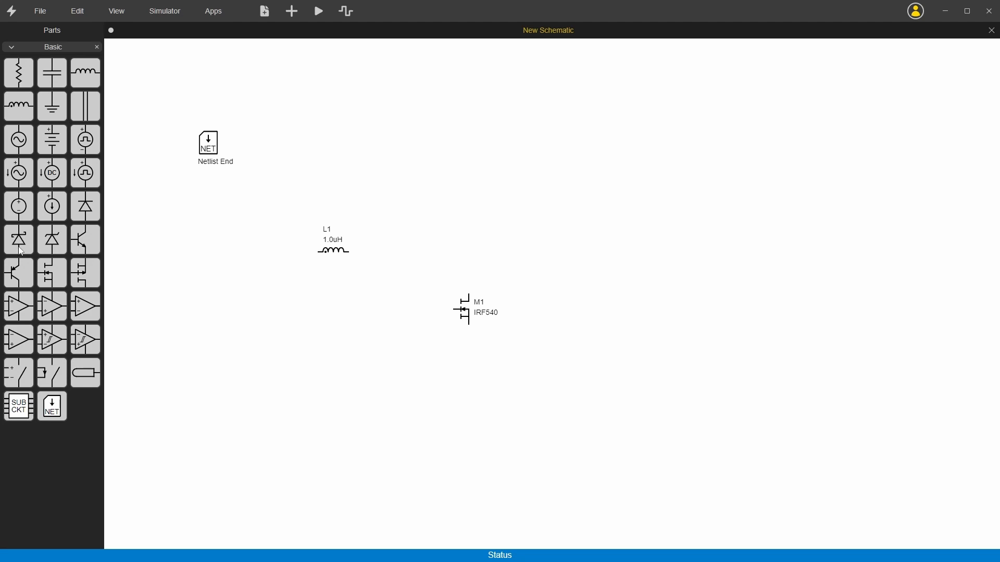
left_click_drag(22, 240, 467, 241)
left_click_drag(461, 317, 415, 312)
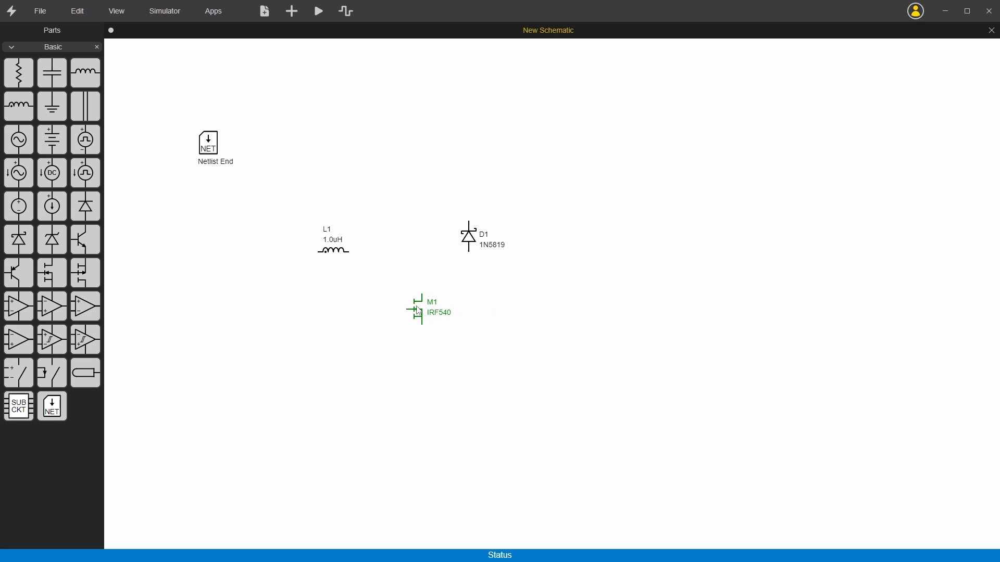
left_click_drag(472, 240, 516, 247)
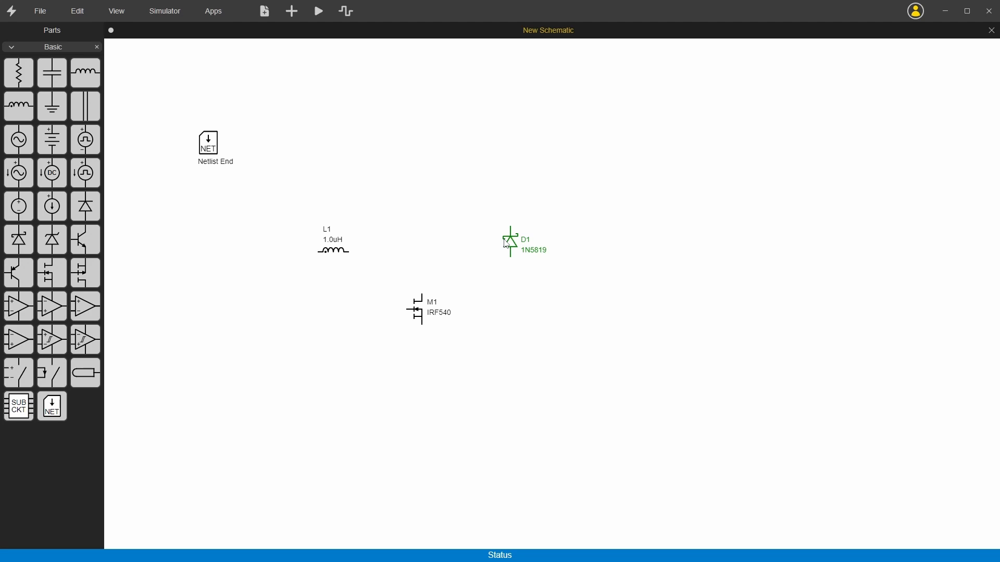
Rotate diode D1 so it lies horizontally with its cathode to the right, and move its label above the symbol.
key("ctrl+r")
left_click(112, 14)
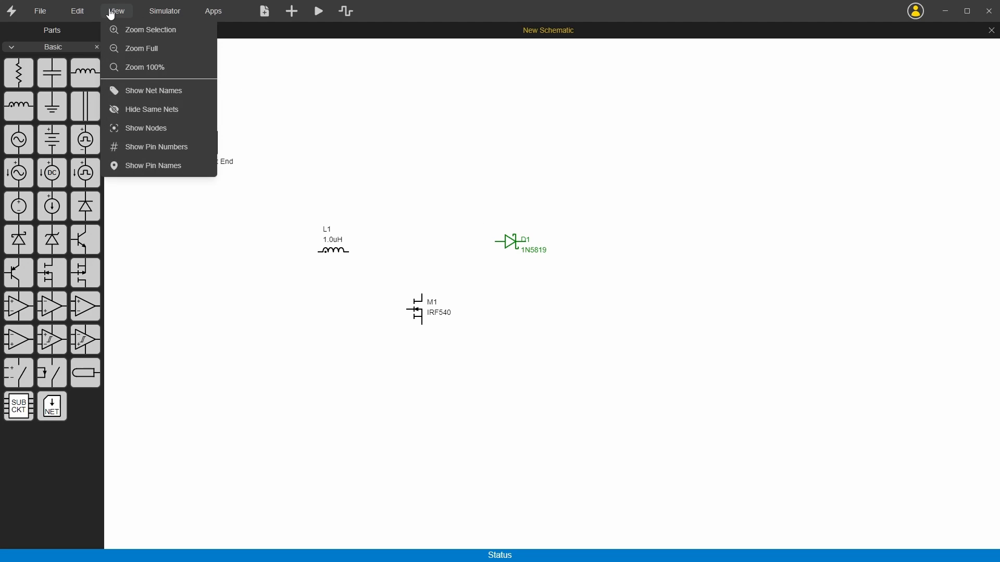
left_click(78, 13)
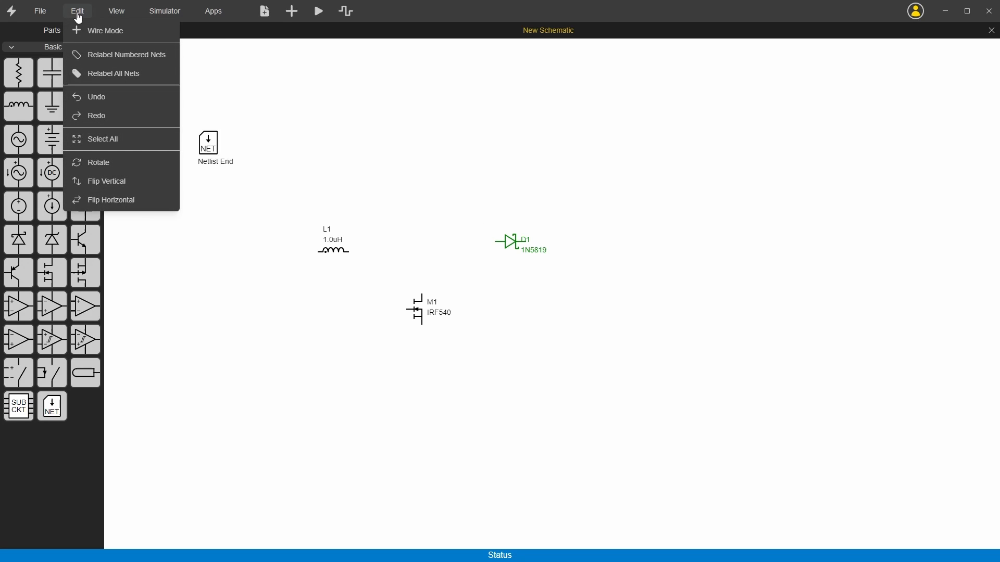
left_click(108, 164)
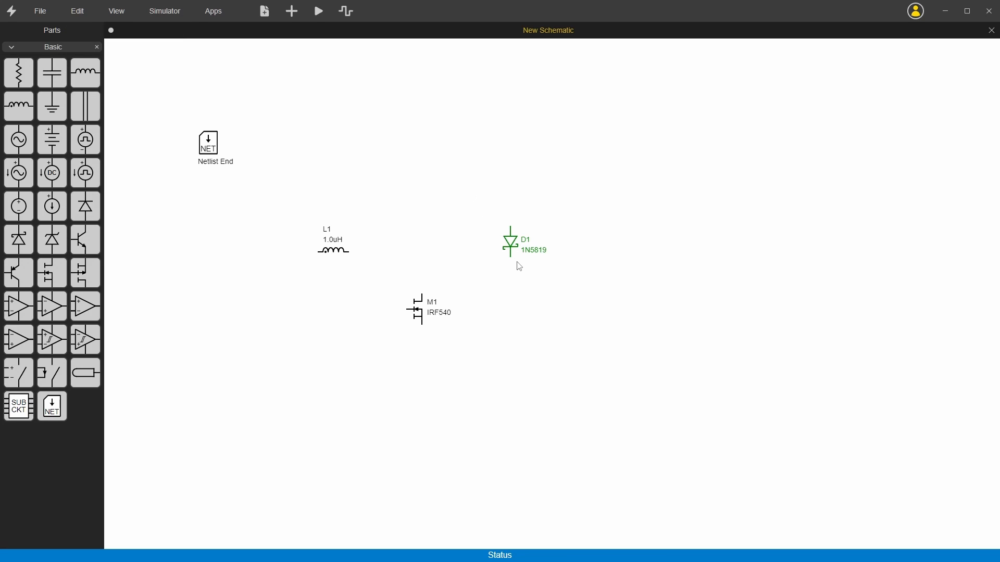
key("ctrl+r")
key("ctrl+r")
key("ctrl+r")
left_click(515, 272)
left_click_drag(539, 257, 516, 229)
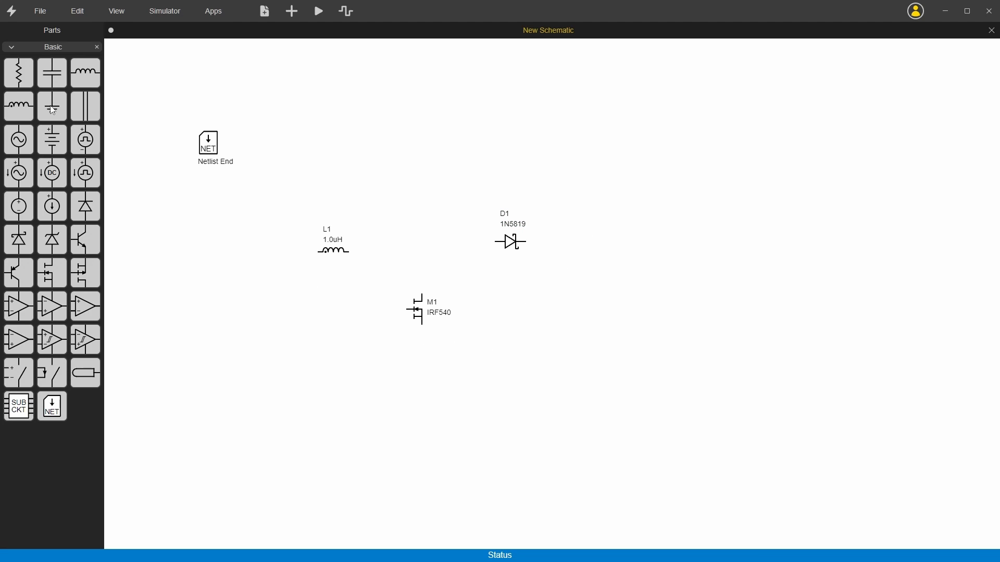
Add a ground, a battery source, a load resistor beyond the diode and a pulse voltage source beside the MOSFET's gate.
left_click_drag(52, 110, 262, 395)
left_click_drag(57, 144, 222, 306)
left_click_drag(21, 73, 594, 316)
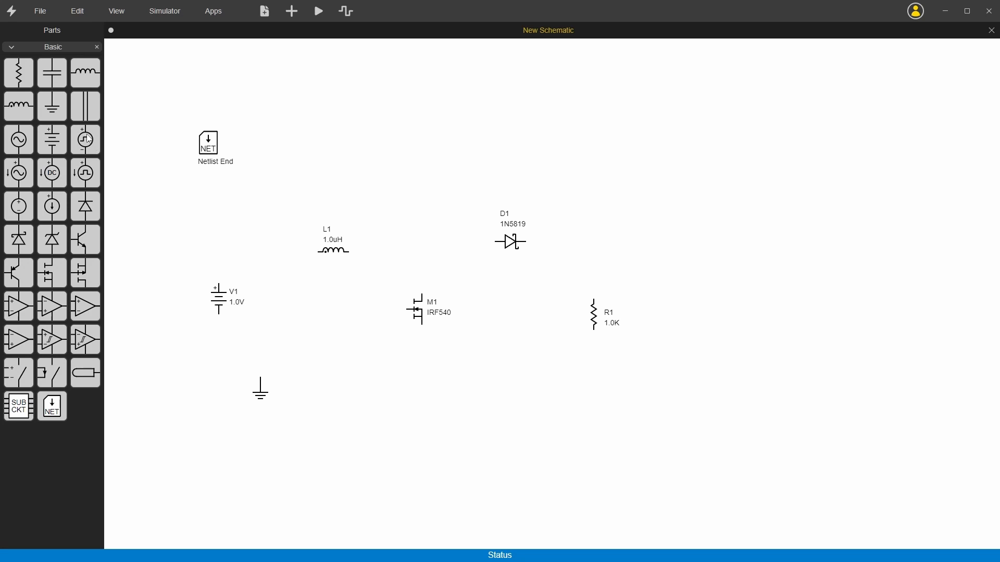
left_click_drag(89, 138, 327, 328)
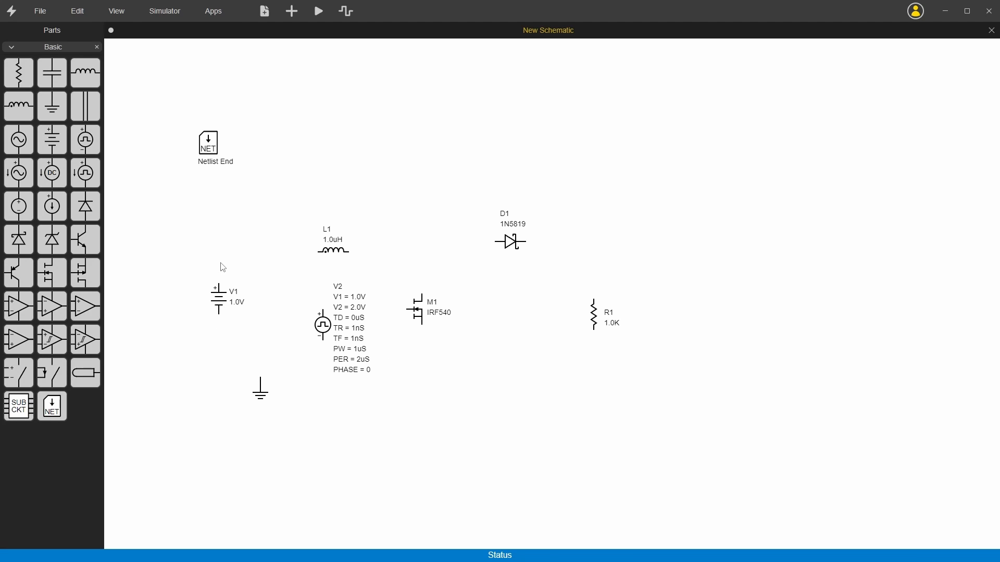
Wire battery V1, inductor L1, diode D1 and resistor R1 in series into a closed loop with a return rail.
key("w")
key("Escape")
left_click(291, 12)
key("w")
left_click(219, 284)
left_click(319, 251)
mouse_move(352, 252)
left_mouse_down()
mouse_move(410, 252)
mouse_move(428, 227)
mouse_move(409, 177)
mouse_move(423, 174)
mouse_move(426, 264)
mouse_move(411, 296)
mouse_move(381, 269)
mouse_move(469, 185)
mouse_move(390, 192)
mouse_move(456, 203)
mouse_move(350, 187)
mouse_move(330, 143)
mouse_move(290, 152)
mouse_move(270, 194)
mouse_move(431, 172)
mouse_move(404, 294)
mouse_move(250, 257)
mouse_move(313, 191)
mouse_move(379, 197)
mouse_move(235, 221)
mouse_move(290, 326)
mouse_move(362, 338)
mouse_move(424, 262)
mouse_move(495, 243)
mouse_move(531, 240)
mouse_move(594, 286)
mouse_move(594, 300)
mouse_move(500, 393)
mouse_move(276, 363)
mouse_move(224, 367)
mouse_move(218, 315)
left_mouse_up()
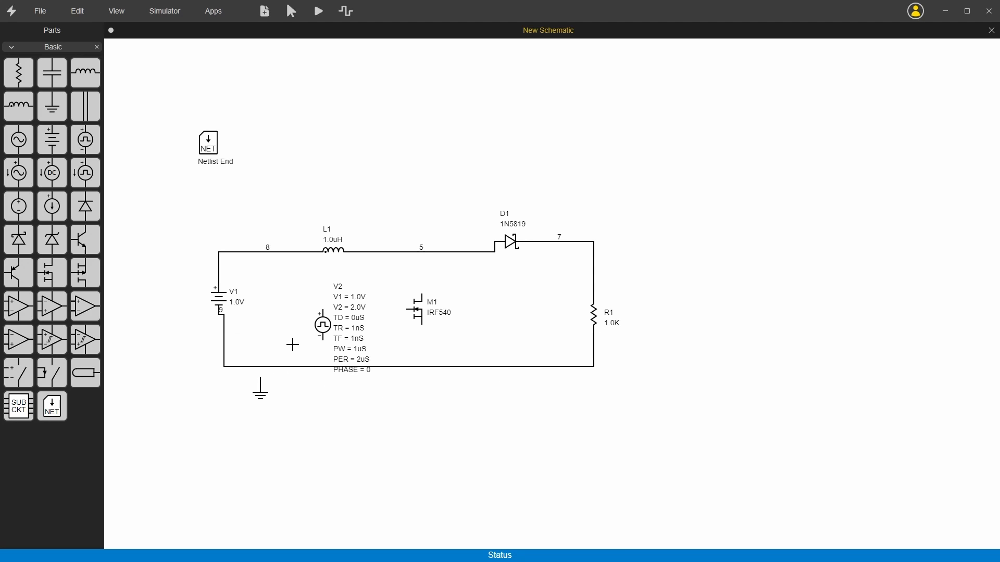
Wire V2 between the MOSFET's gate and the return rail, then connect M1's source to that rail and its drain to the L1–D1 wire.
mouse_move(406, 309)
left_mouse_down()
mouse_move(323, 311)
mouse_move(323, 366)
left_mouse_up()
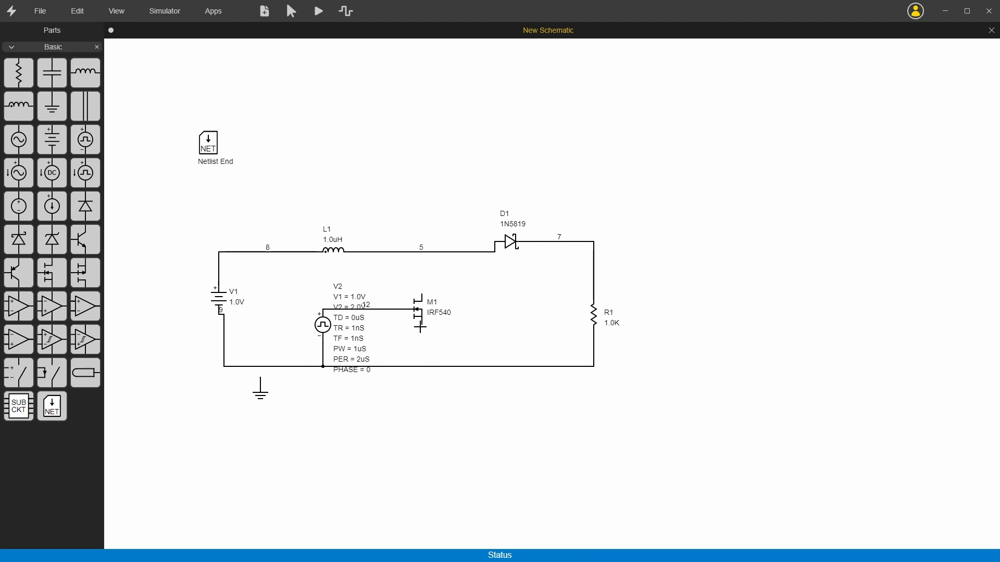
left_click_drag(420, 326, 422, 366)
left_click_drag(422, 294, 423, 253)
key("Escape")
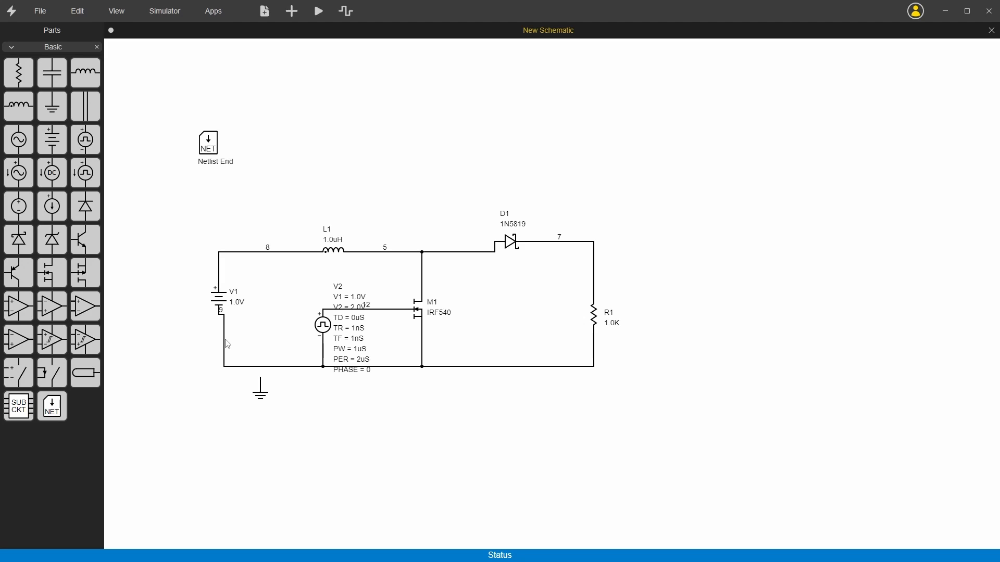
Straighten the wire below battery V1, move the ground symbol under it and wire it to the return rail.
left_click_drag(225, 344, 221, 339)
left_click(222, 315)
left_click_drag(259, 401, 219, 398)
key("w")
mouse_move(219, 376)
left_mouse_down()
mouse_move(218, 367)
mouse_move(221, 391)
left_mouse_up()
key("Escape")
Move the ground rail and pulse source V2 lower, and straighten the gate wire, removing its leftover stub.
left_click_drag(180, 353, 654, 438)
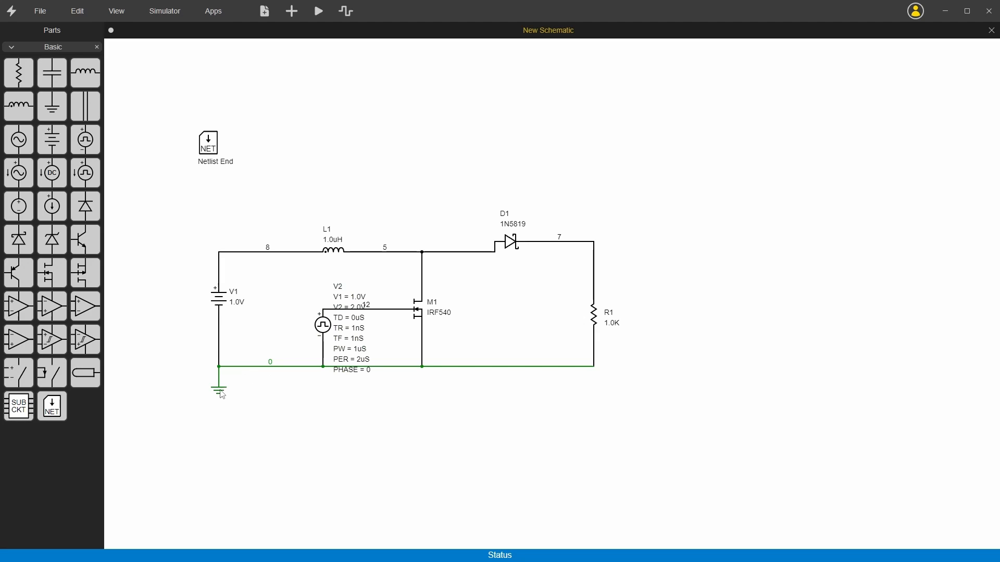
left_click_drag(223, 394, 223, 437)
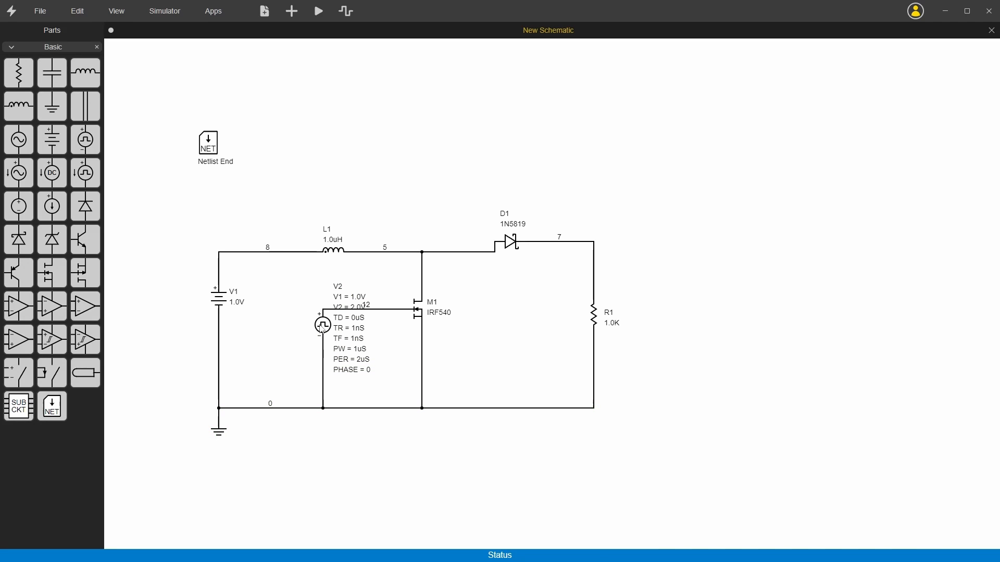
left_click_drag(319, 331, 320, 362)
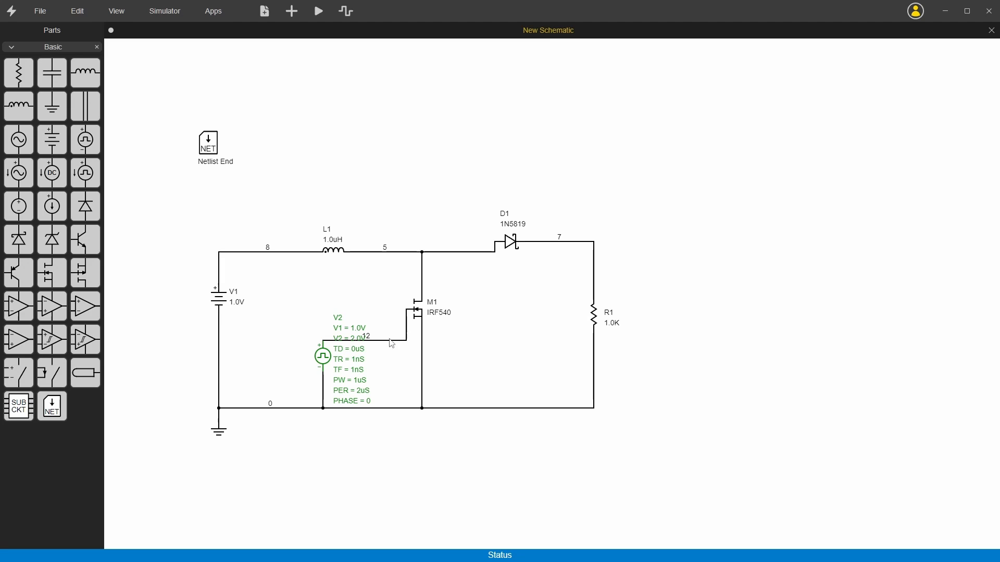
left_click_drag(392, 343, 391, 310)
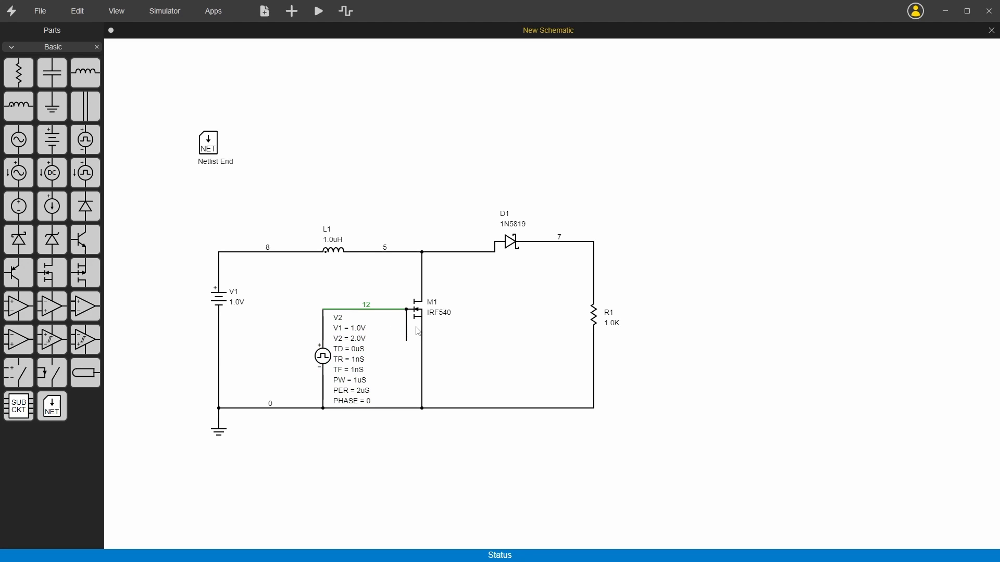
left_click(410, 331)
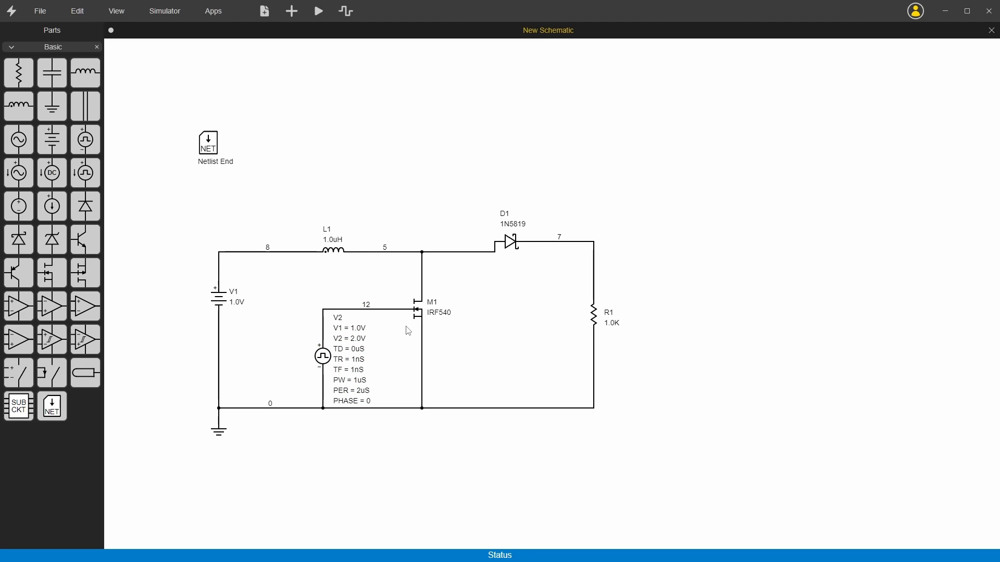
Lower battery V1, align diode D1 with the upper wire, and move D1 and resistor R1 closer to the MOSFET.
left_click_drag(219, 295, 221, 320)
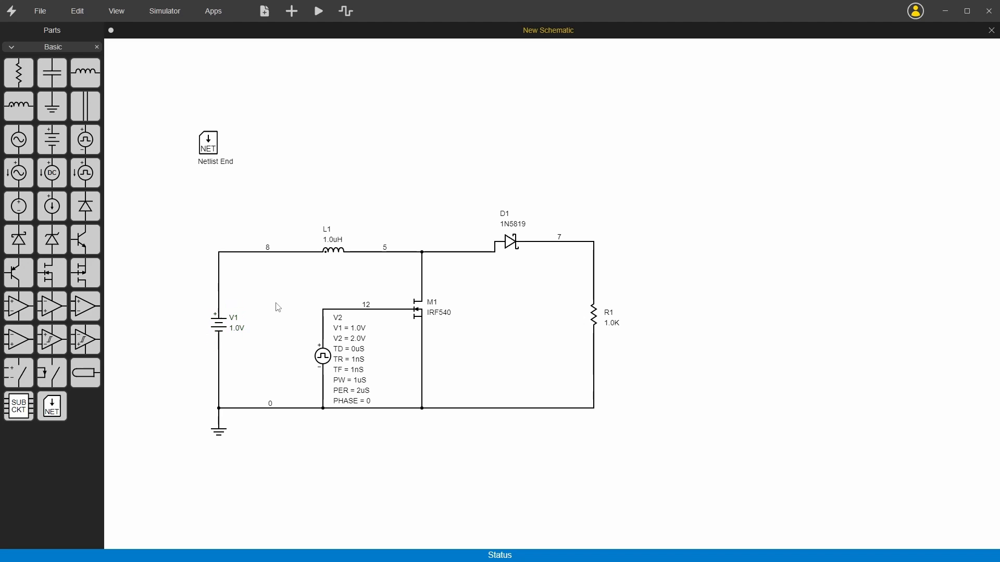
left_click_drag(512, 244, 523, 255)
left_click_drag(595, 315, 568, 330)
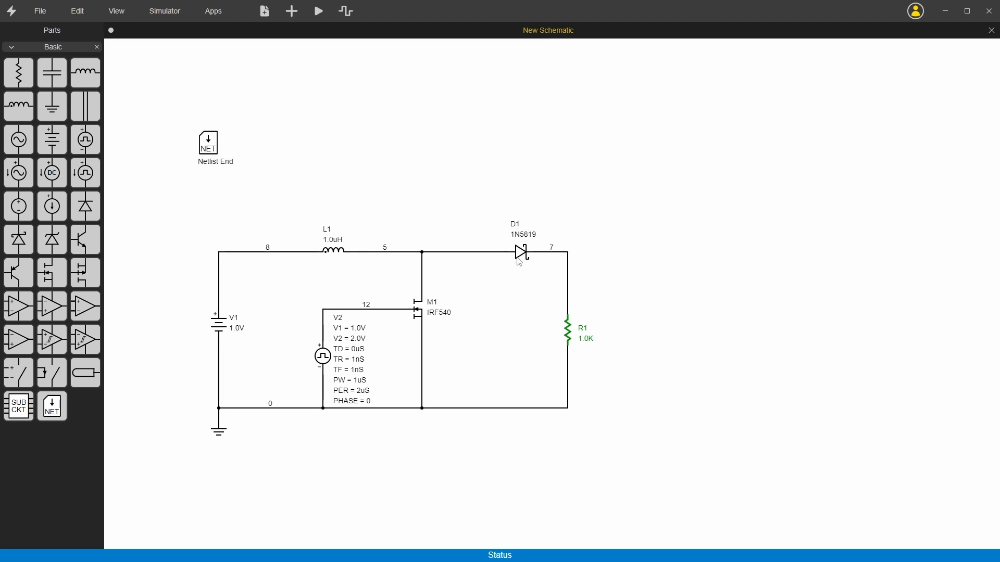
left_click_drag(520, 262, 488, 262)
left_click_drag(568, 331, 552, 330)
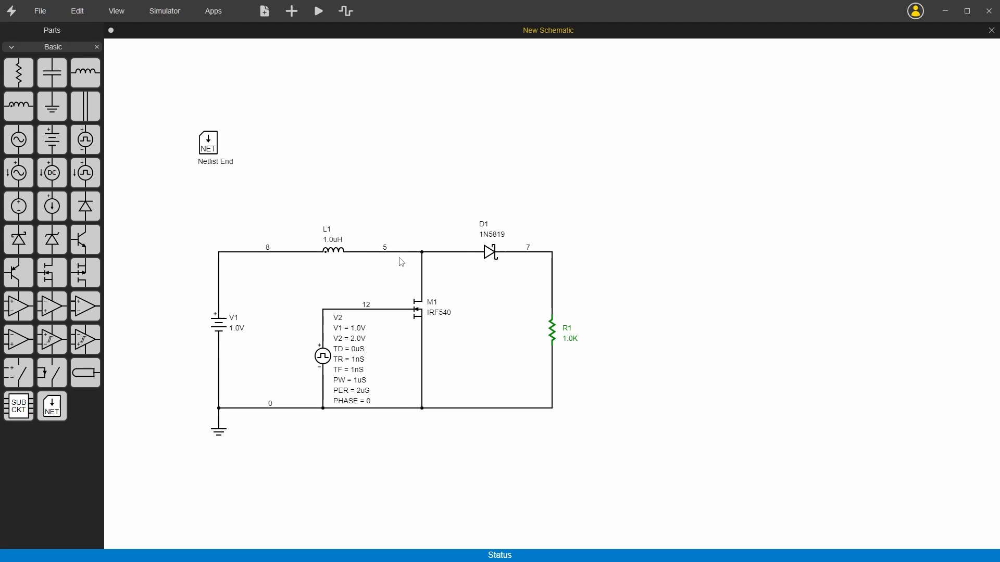
Rename battery V1 to VIN and set its voltage to 24V.
double_click(238, 322)
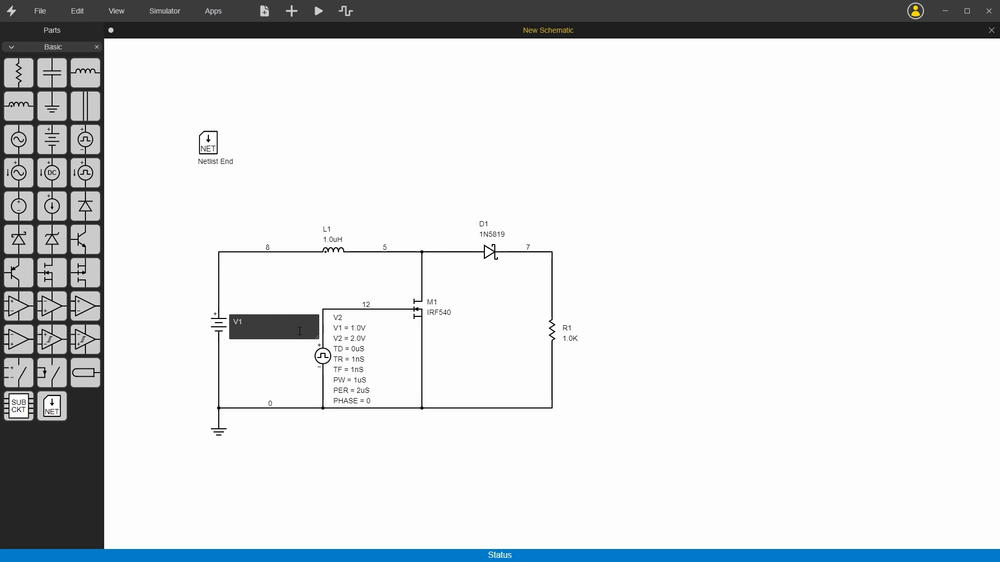
key("BackSpace")
type("IN")
key("Return")
double_click(241, 329)
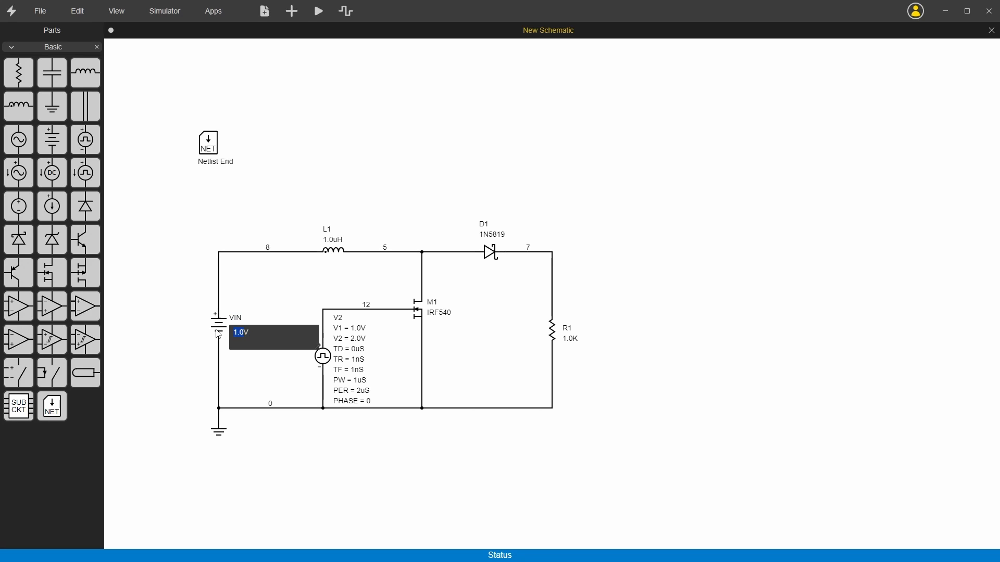
type("24V")
key("Return")
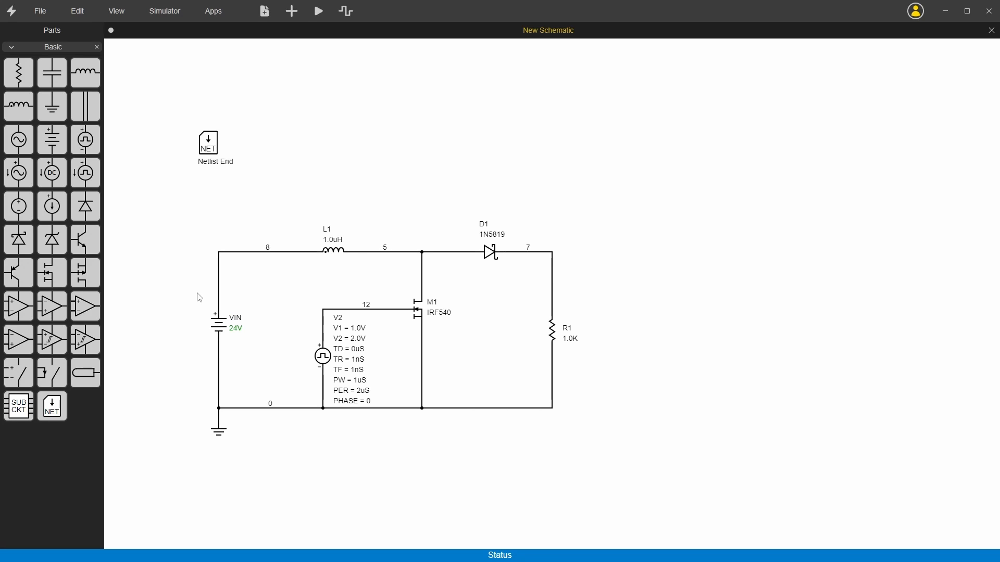
Name the net between VIN and L1 "IN" and the net between D1 and R1 "OUT".
double_click(281, 252)
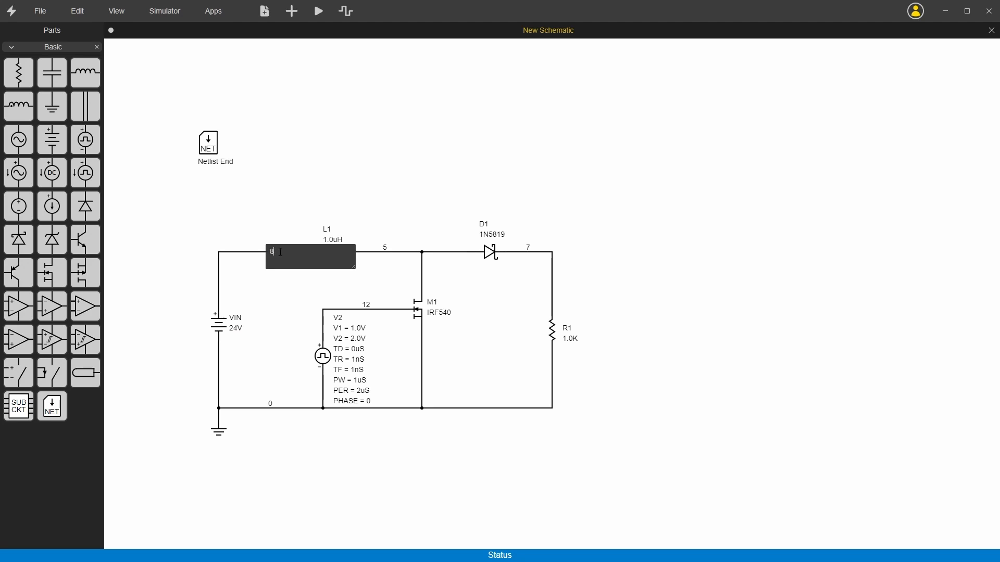
left_click_drag(281, 252, 252, 258)
type("IN")
key("Return")
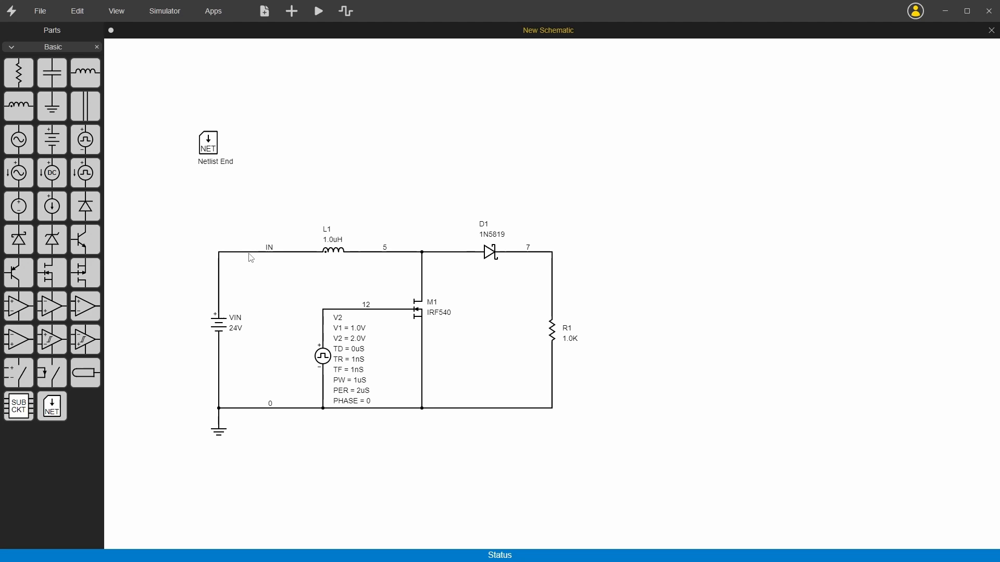
double_click(530, 249)
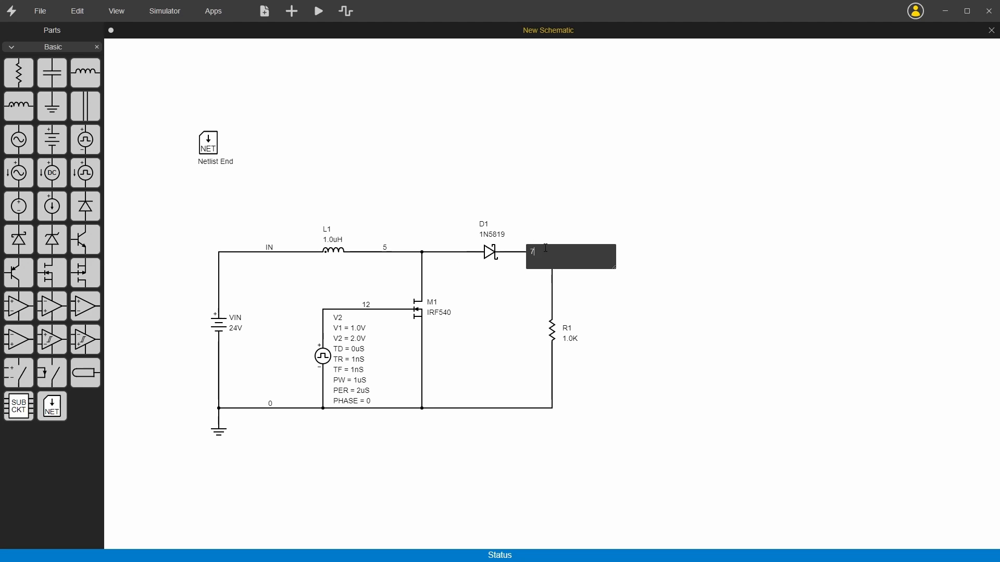
left_click_drag(536, 252, 525, 252)
type("OUT")
key("Return")
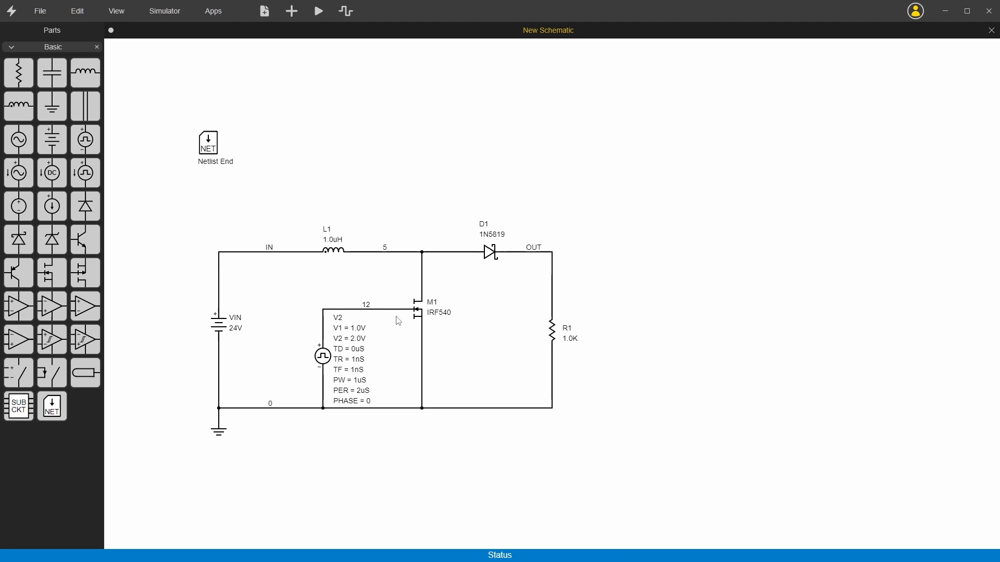
Name the MOSFET's gate net "D" and the switching net between L1 and D1 "S".
double_click(366, 304)
key("BackSpace")
key("BackSpace")
type("D")
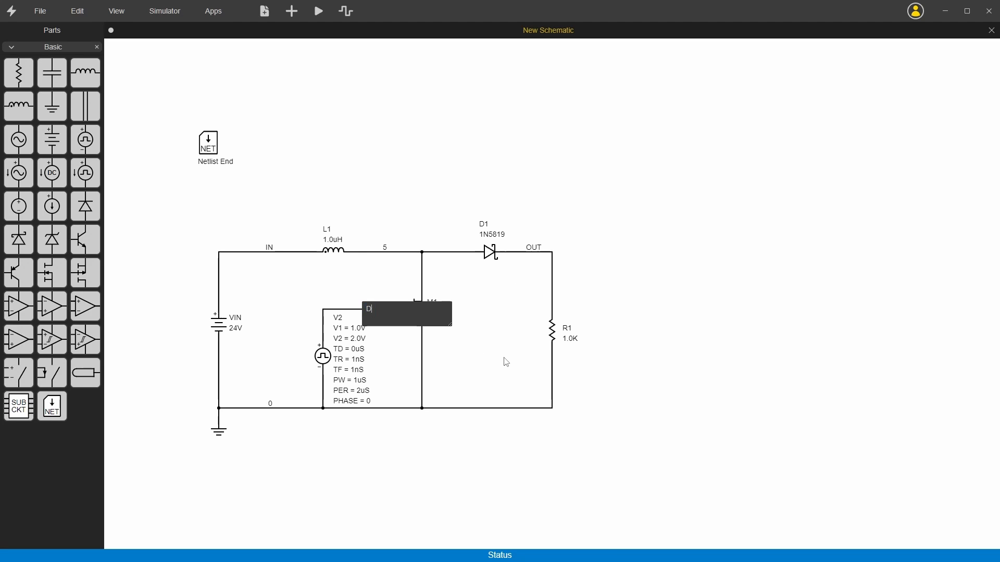
key("Return")
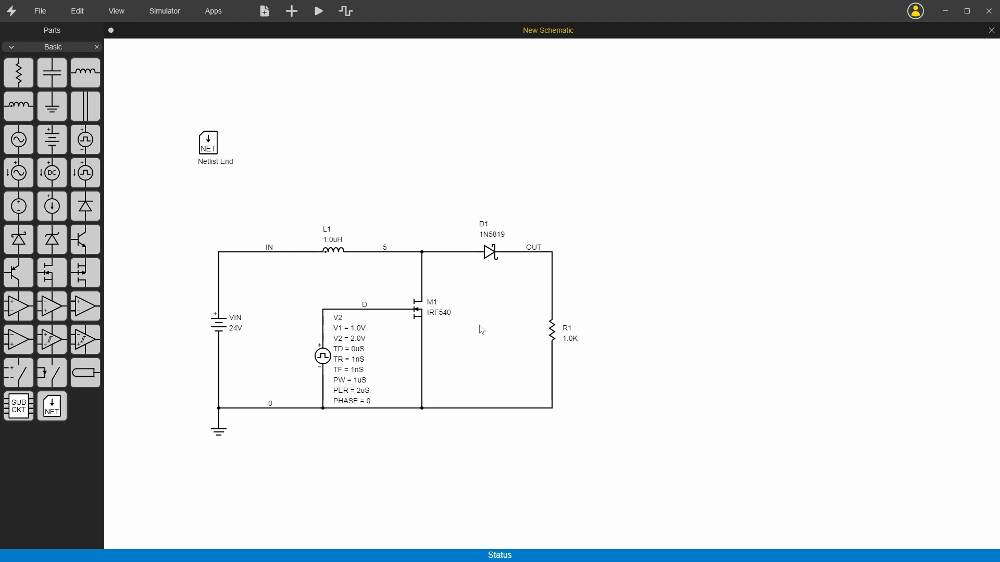
double_click(386, 252)
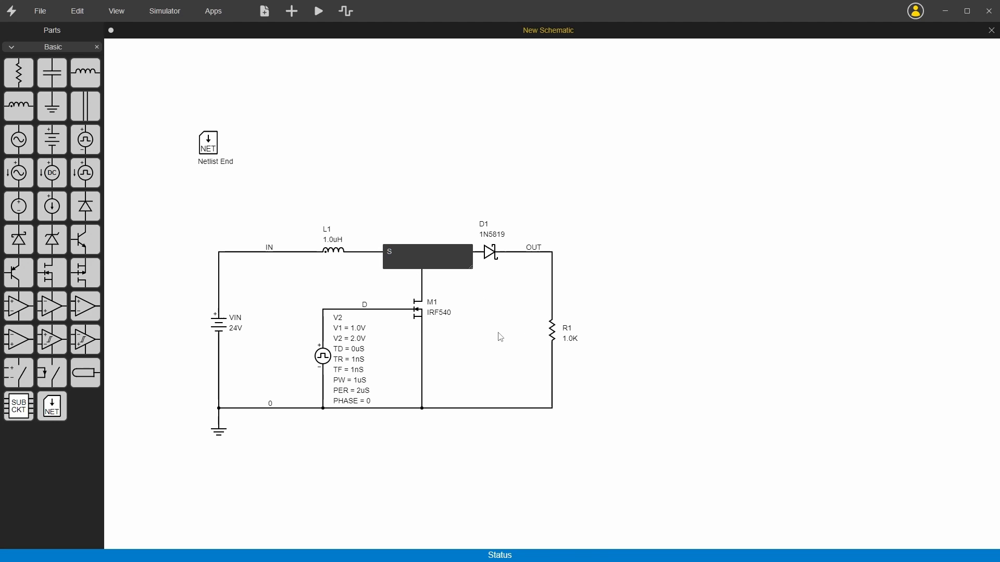
type("S")
key("Return")
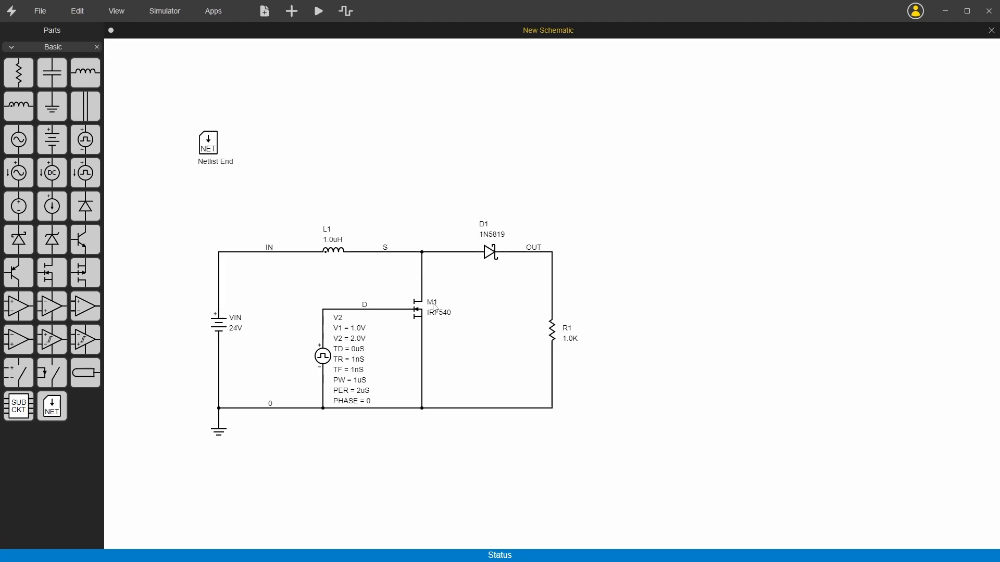
Set load resistor R1 to 10.
double_click(573, 341)
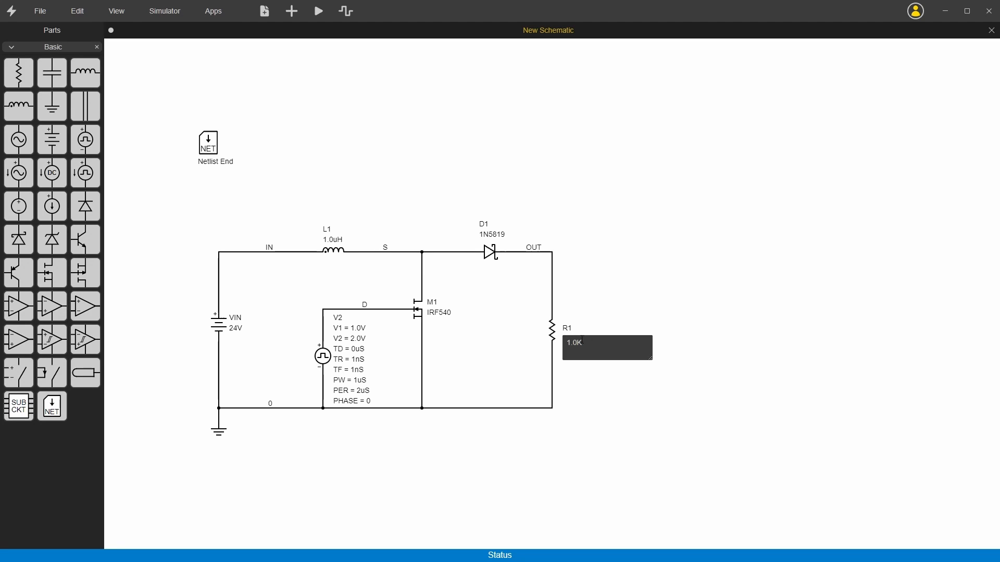
key("ctrl+a")
type("10")
key("Return")
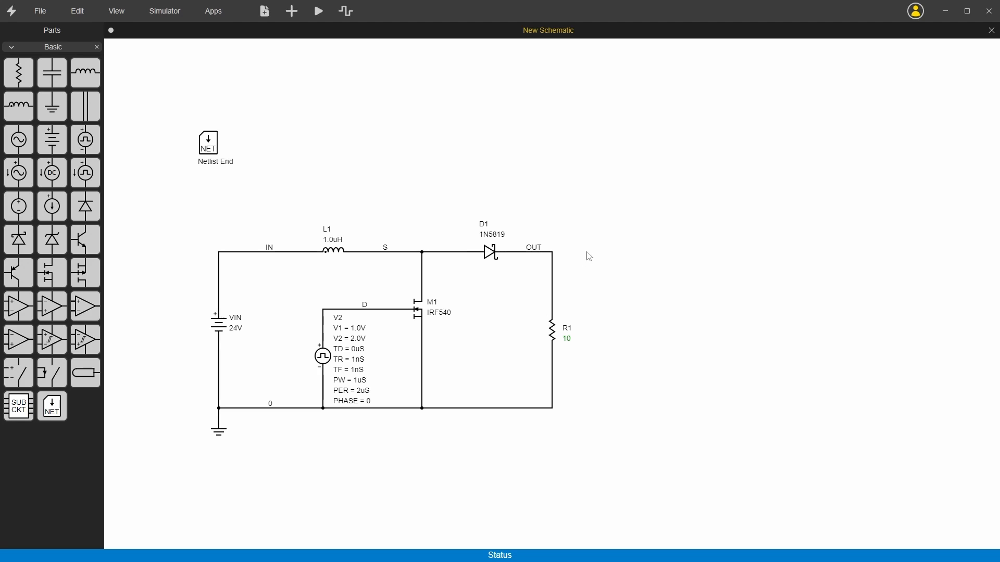
Rename resistor R1 to R_LOAD and move the Netlist End block into the space between M1 and the load resistor.
double_click(567, 329)
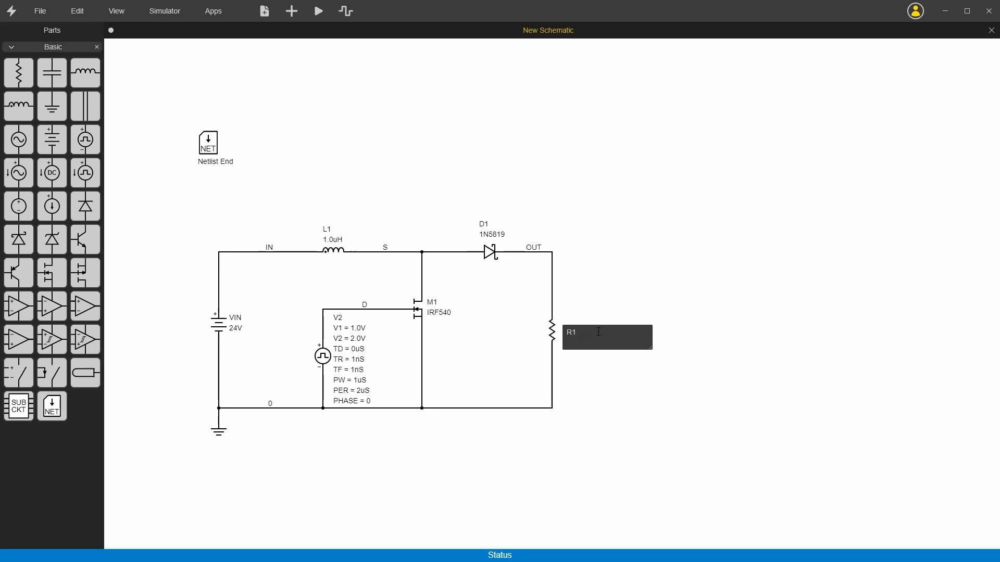
key("ctrl+a")
type("R_LOAD")
key("Return")
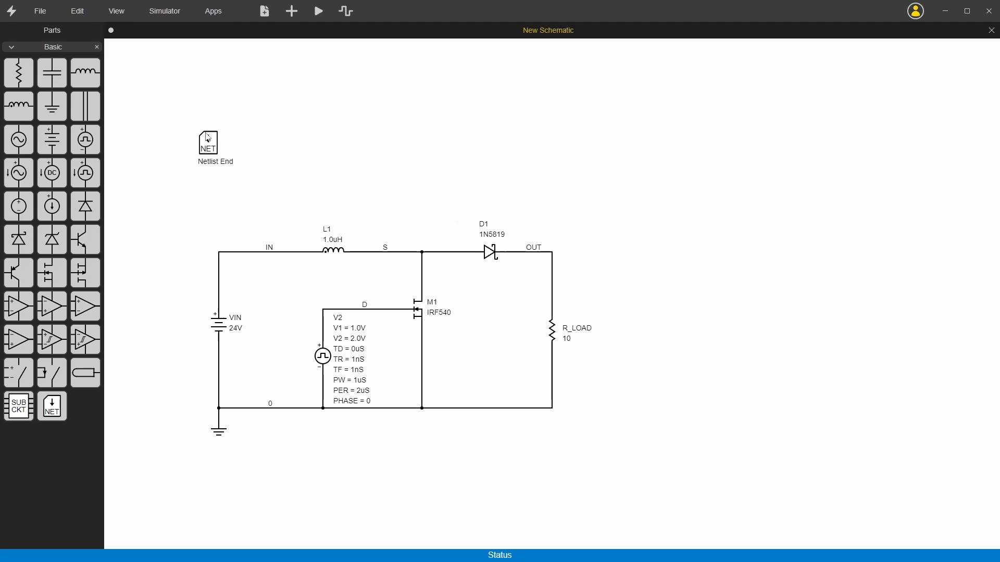
left_click_drag(208, 138, 494, 327)
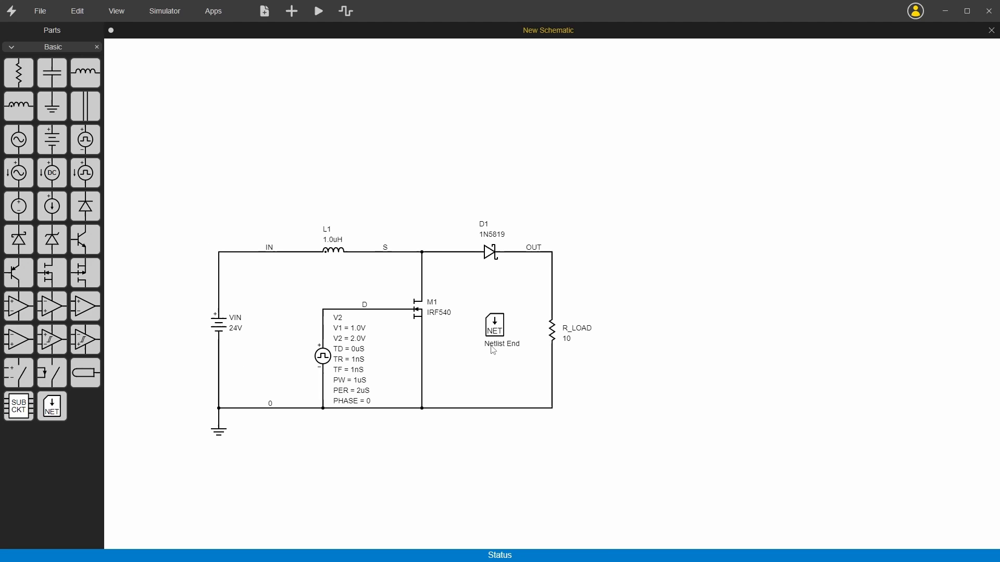
Show the schematic's netlist, look through it, and widen the schematic pane to fit the whole circuit.
key("ctrl+shift+n")
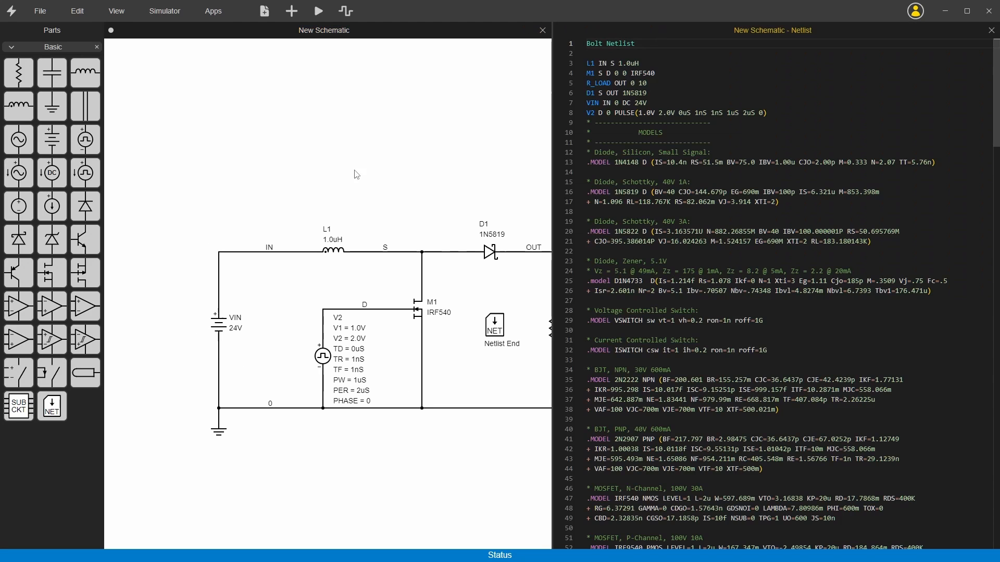
scroll(694, 199, "down", 3)
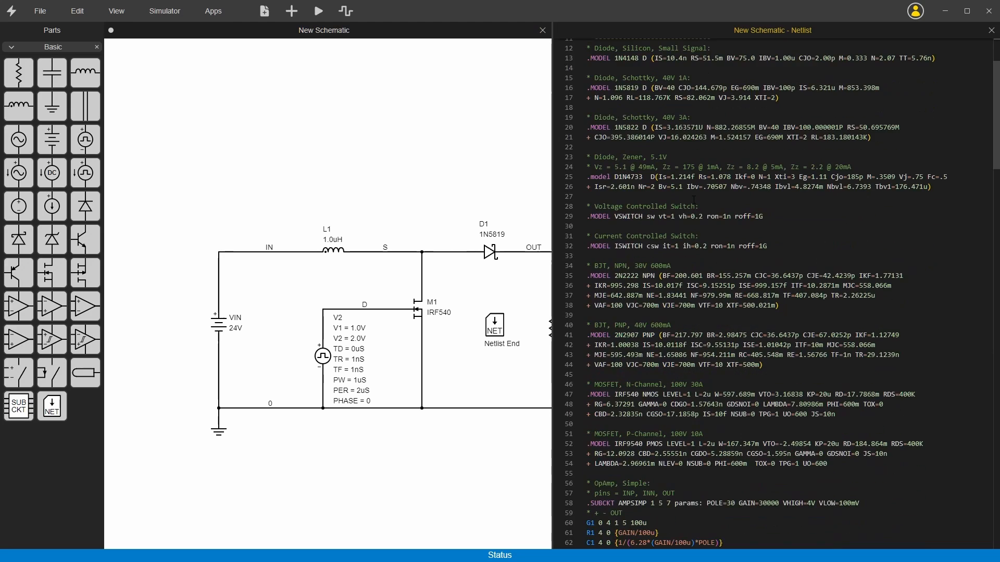
scroll(694, 199, "up", 3)
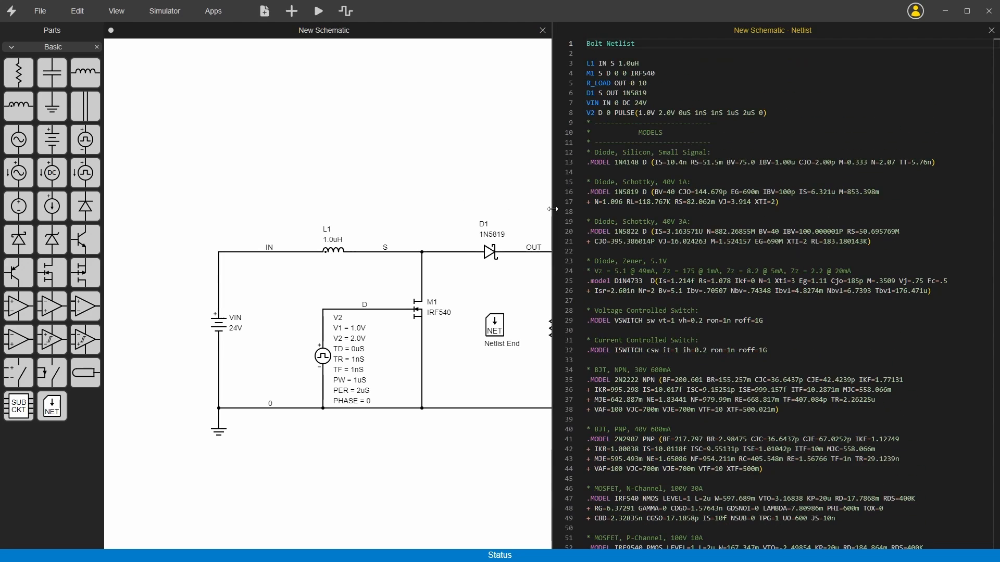
left_click_drag(552, 209, 617, 205)
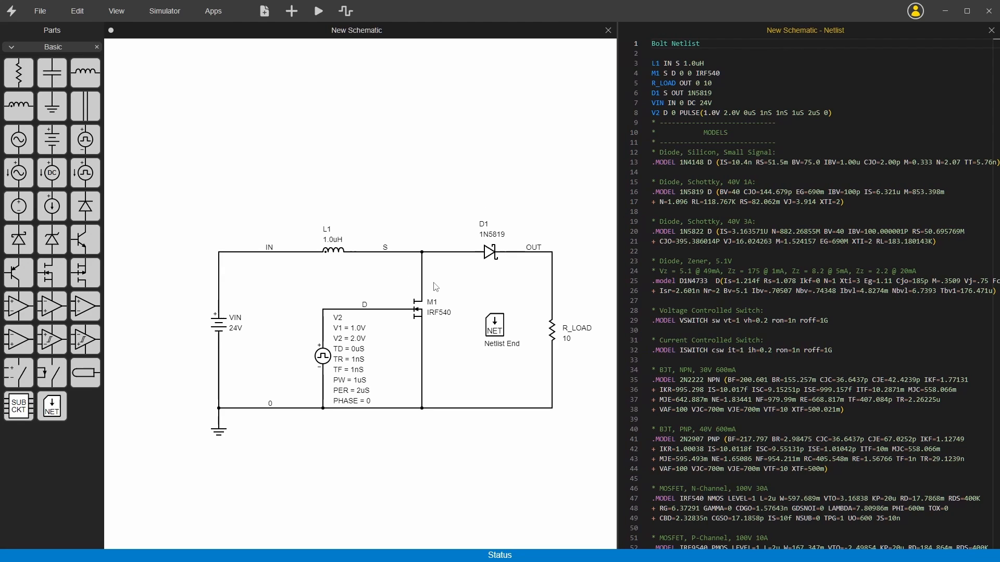
Examine the reference and pin placeholders in VIN's netlist template, and open VIN's part settings.
left_click(219, 329)
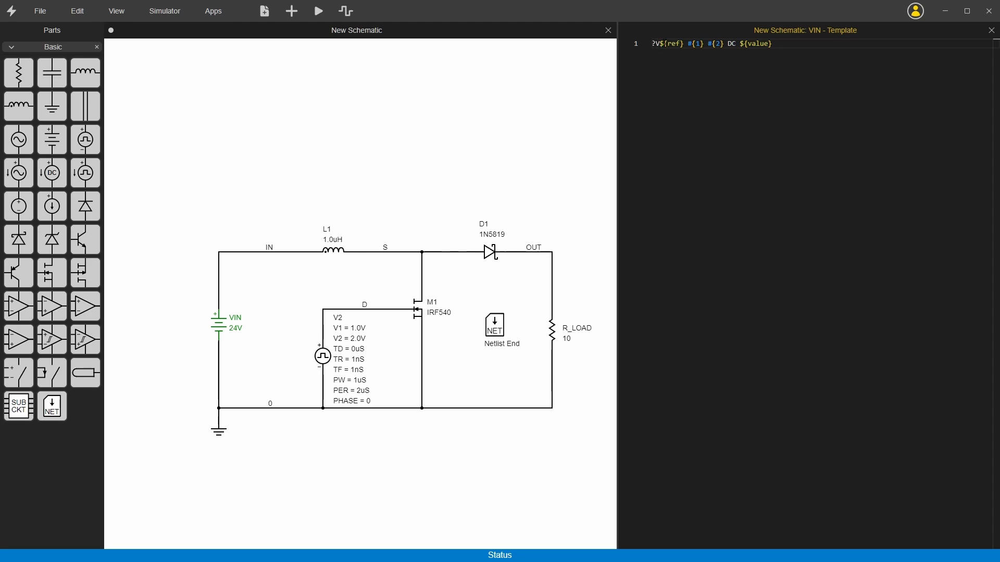
left_click_drag(659, 43, 685, 43)
left_click_drag(688, 43, 703, 44)
right_click(218, 331)
left_click(231, 363)
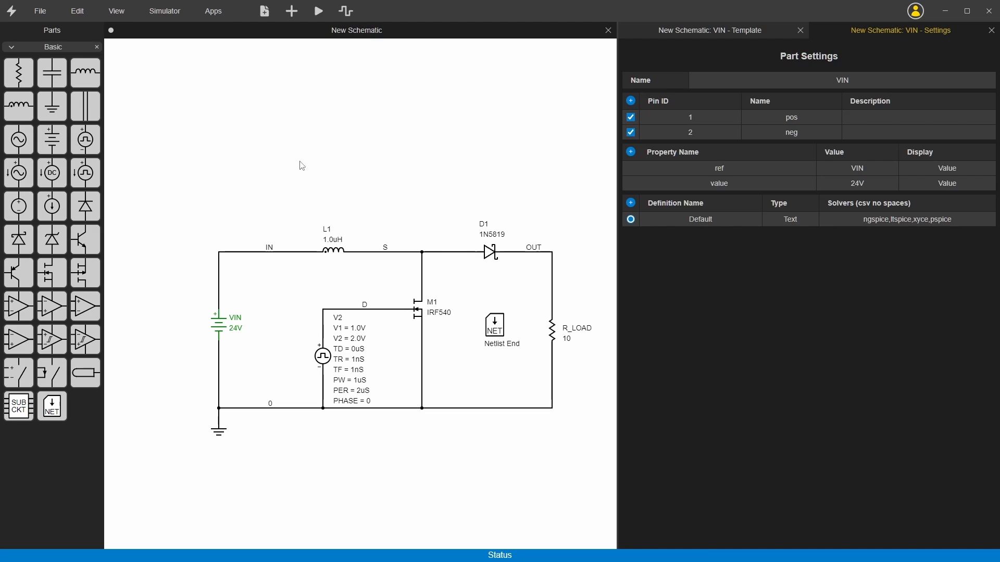
View the netlist templates of inductor L1, diode D1 and MOSFET M1 one after another.
left_click(336, 253)
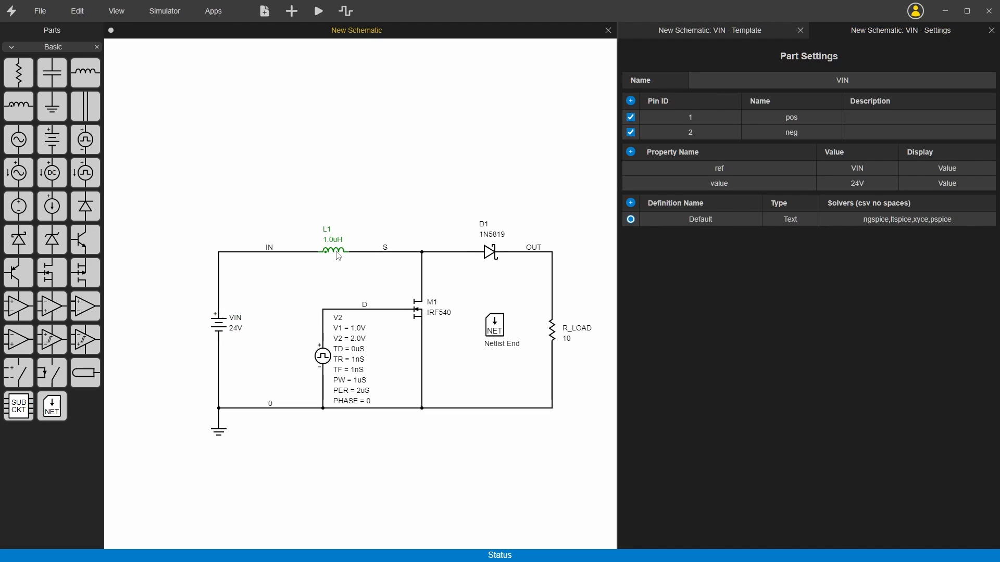
double_click(337, 255)
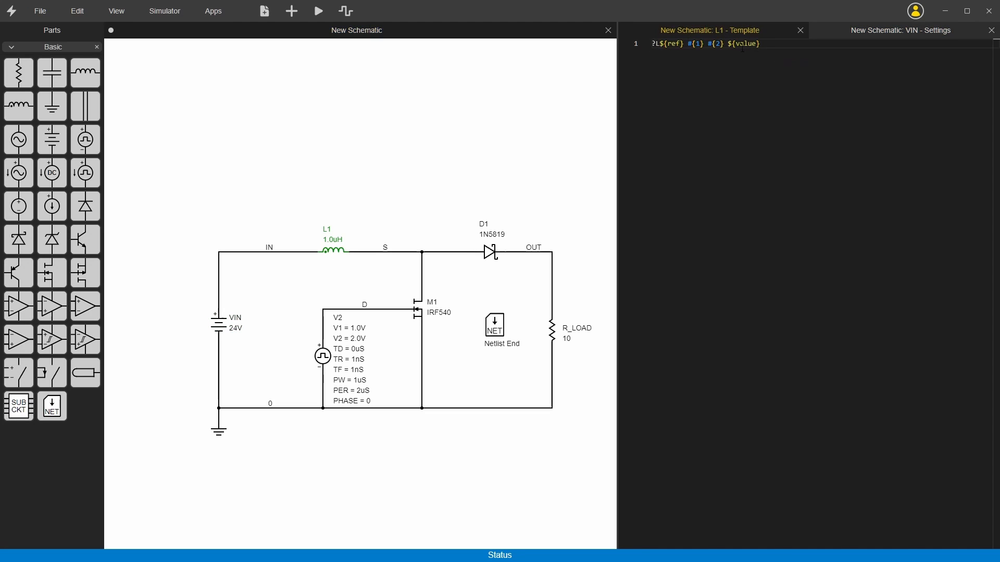
left_click(490, 254)
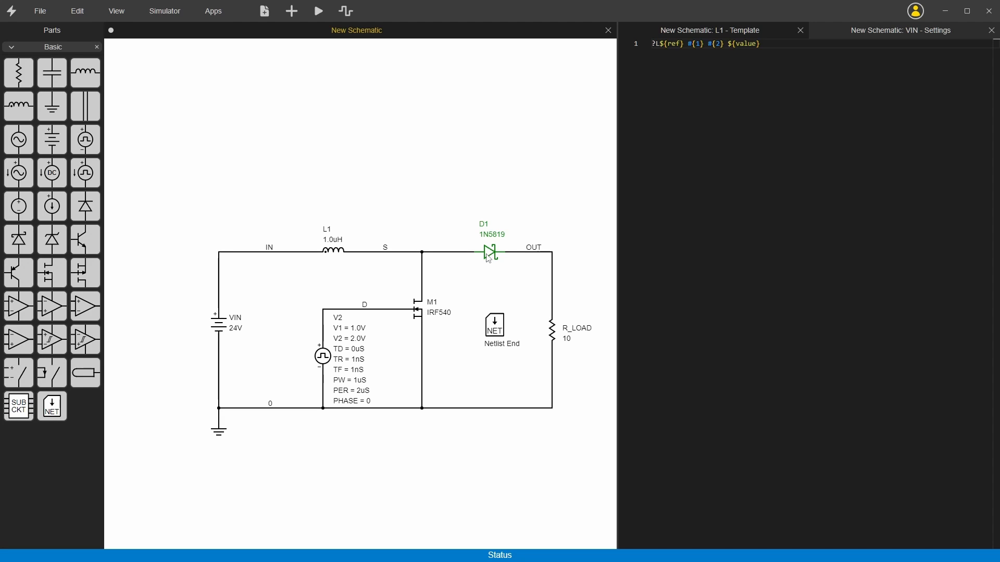
key("t")
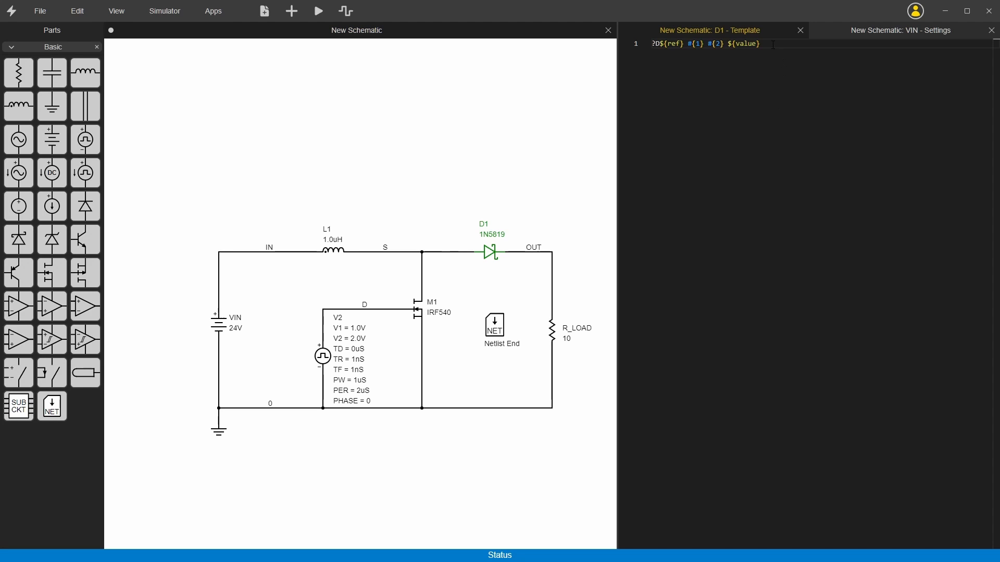
left_click(419, 313)
key("t")
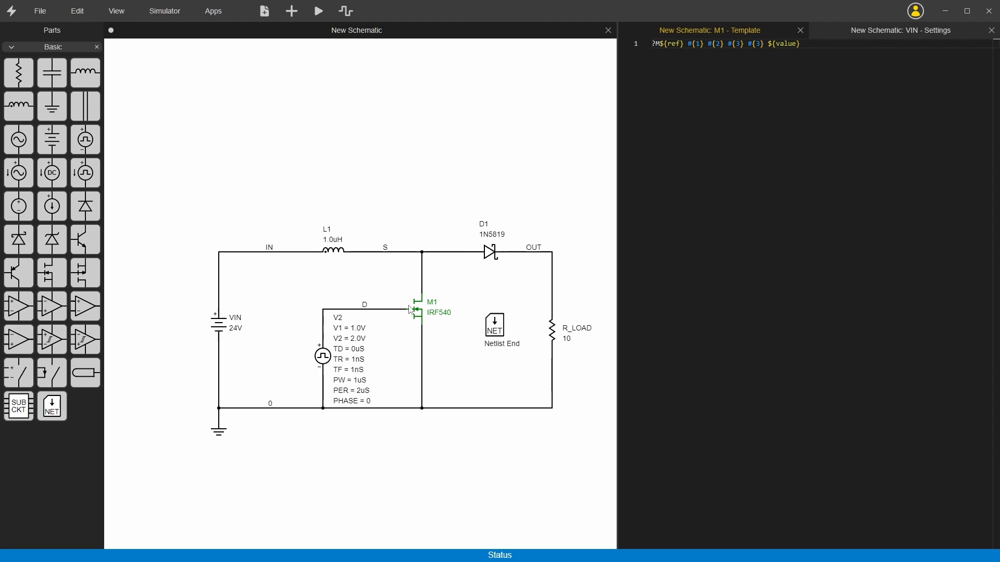
Open the Netlist End block's template and locate the model definitions for the 1N5819 diode and the IRF540 MOSFET.
left_click(496, 326)
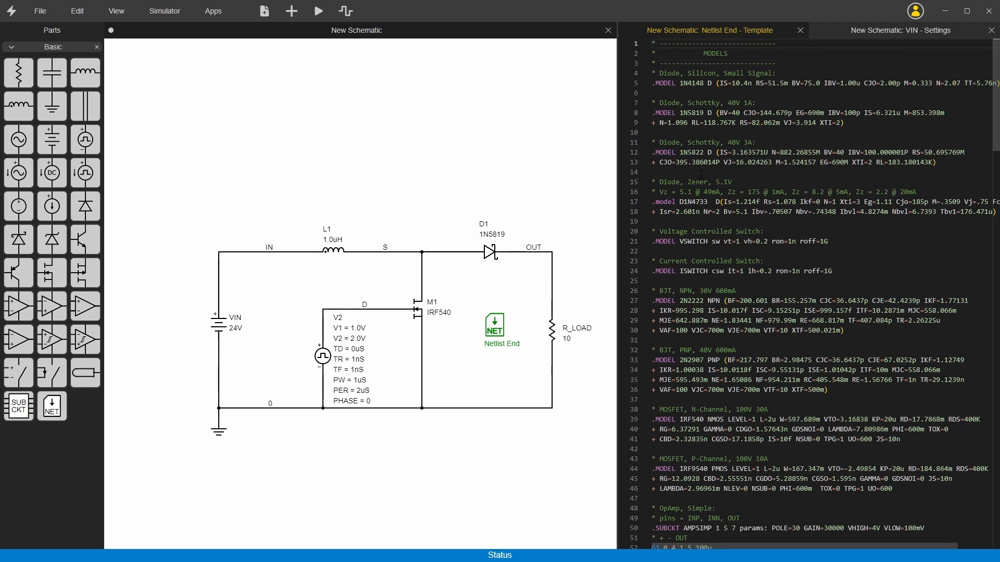
scroll(723, 132, "down", 3)
scroll(722, 133, "up", 3)
left_click_drag(676, 73, 748, 489)
left_click(744, 222)
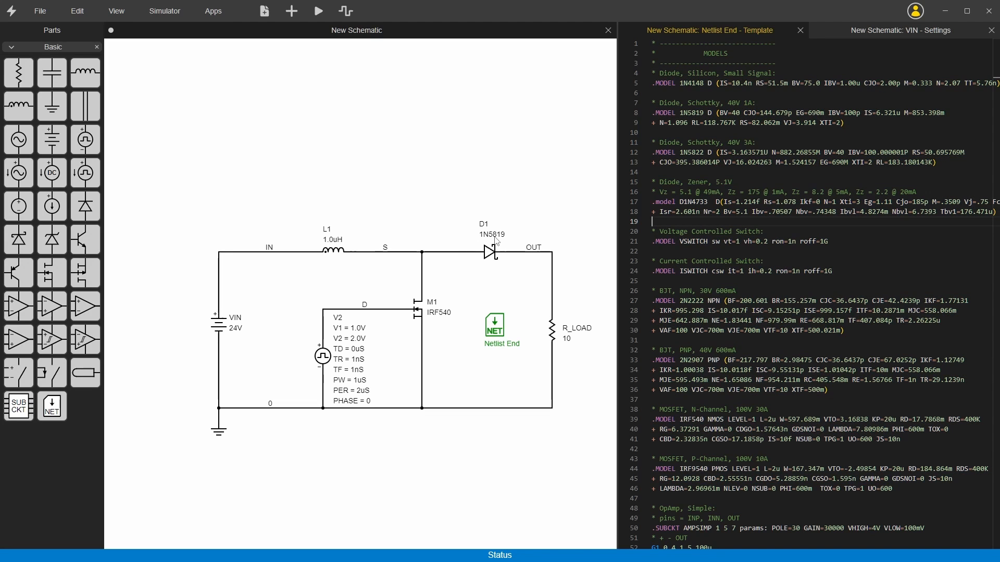
double_click(691, 113)
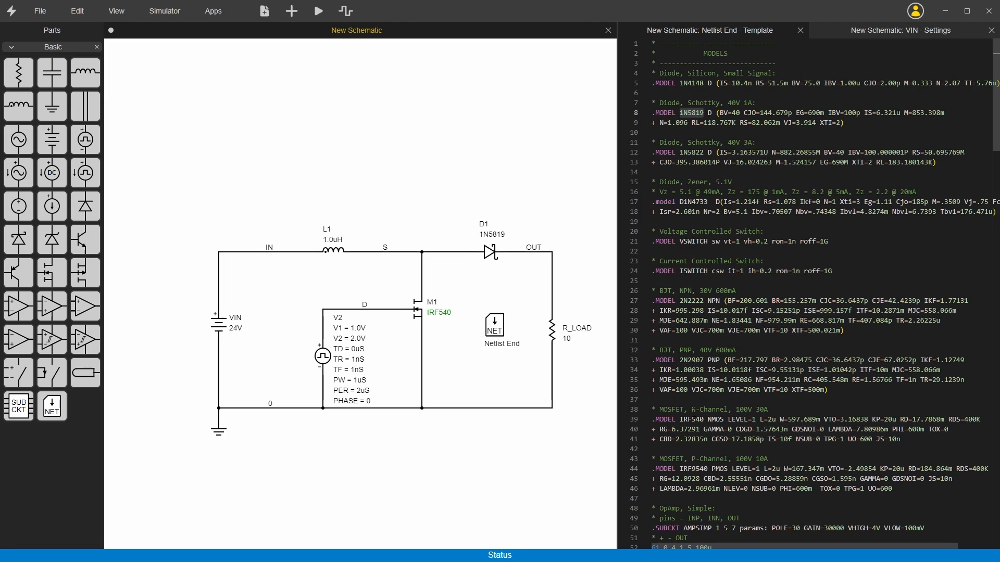
left_click(687, 419)
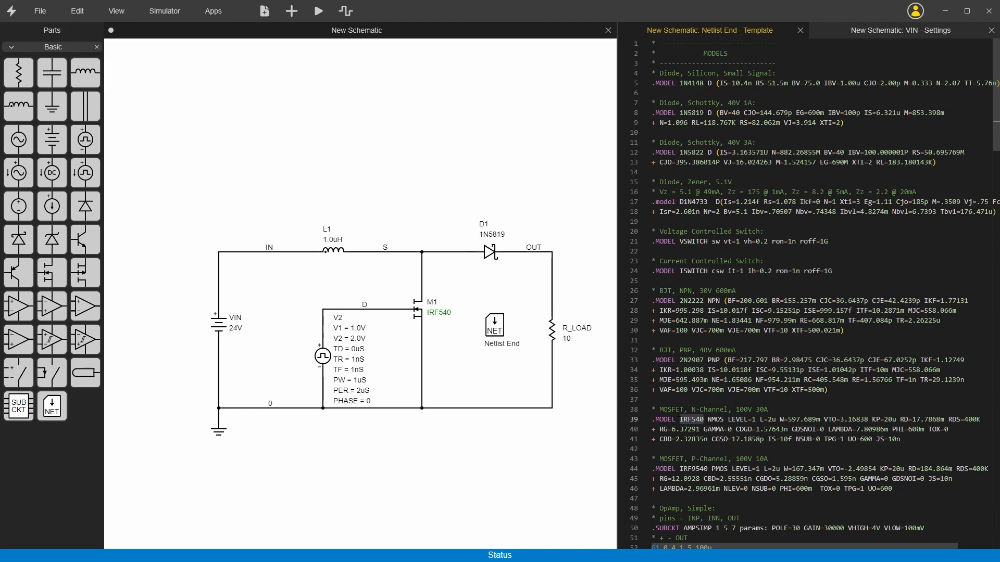
Read through the op-amp and comparator subcircuits and the simulation options in the Netlist End template.
scroll(681, 89, "down", 2)
scroll(804, 294, "down", 5)
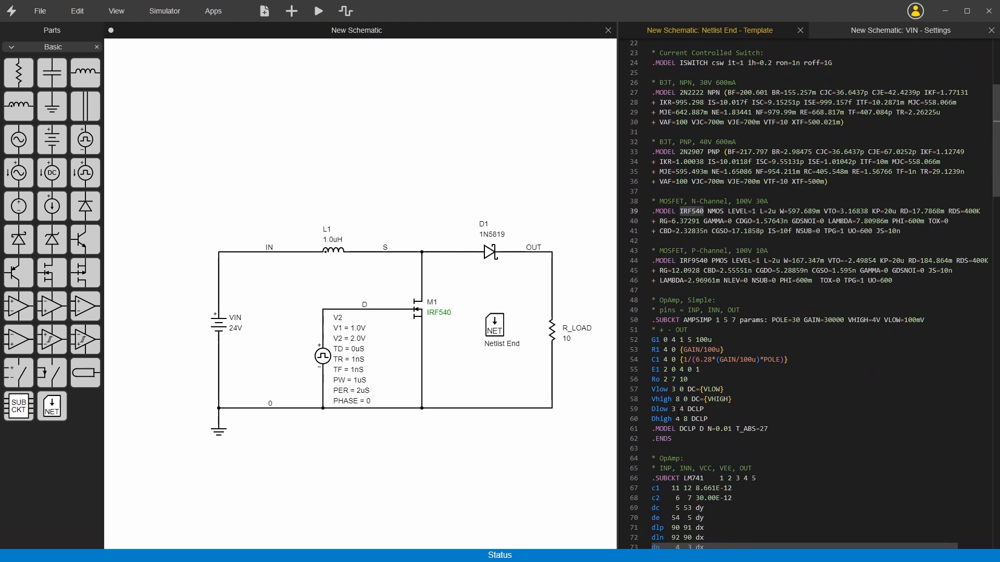
scroll(805, 294, "down", 2)
scroll(670, 87, "down", 20)
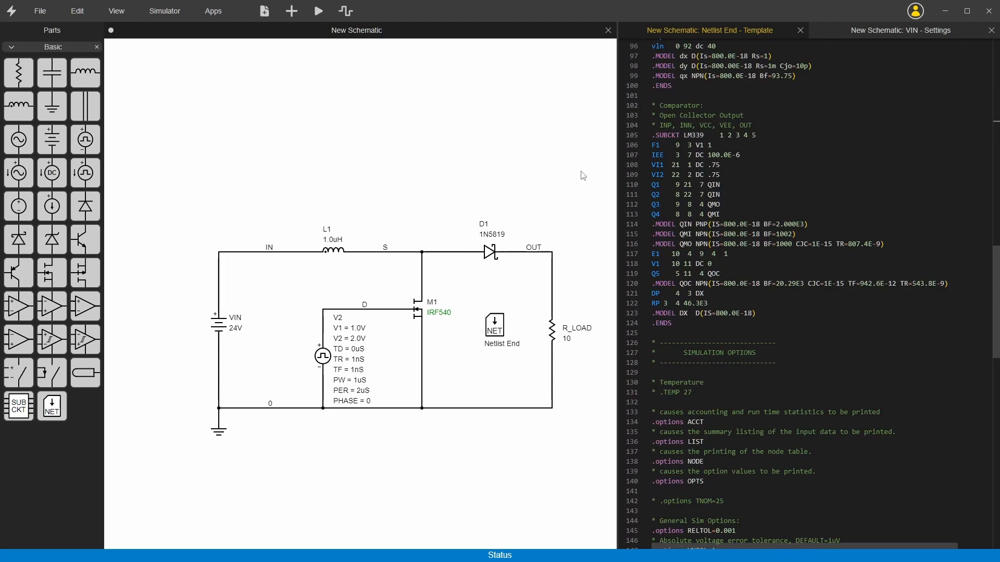
scroll(731, 416, "down", 3)
scroll(731, 416, "down", 6)
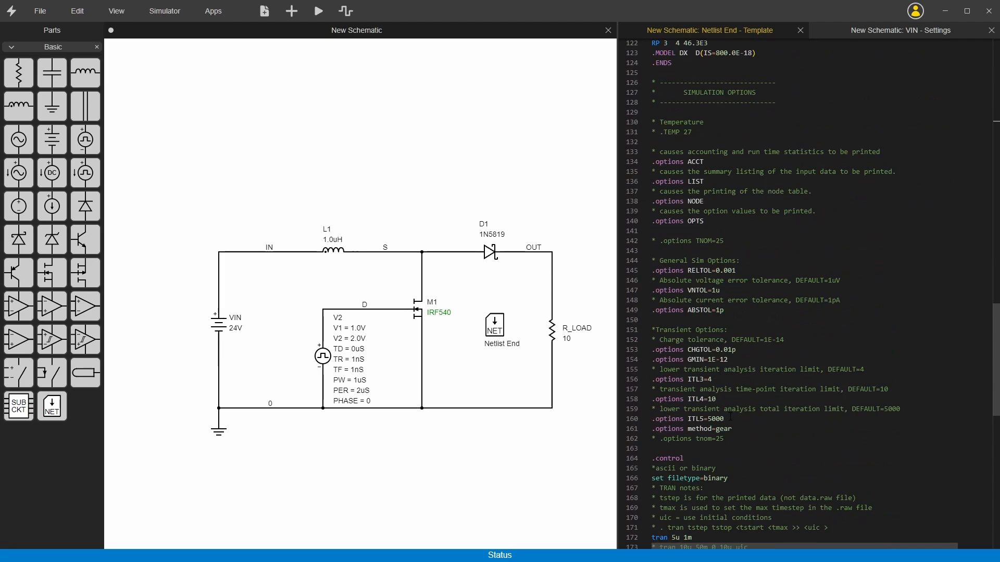
left_click(679, 102)
Examine the transient analysis command and its time arguments in the control section of the Netlist End template.
scroll(775, 111, "down", 7)
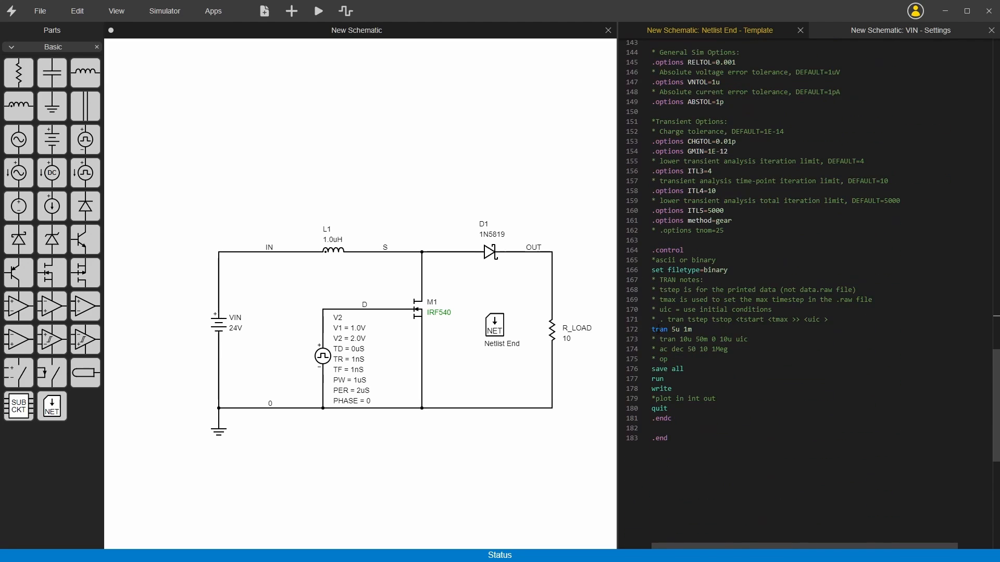
double_click(660, 330)
left_click(684, 329)
double_click(674, 330)
Show the full schematic netlist again and highlight the component lines from L1 to V2.
left_click(366, 139)
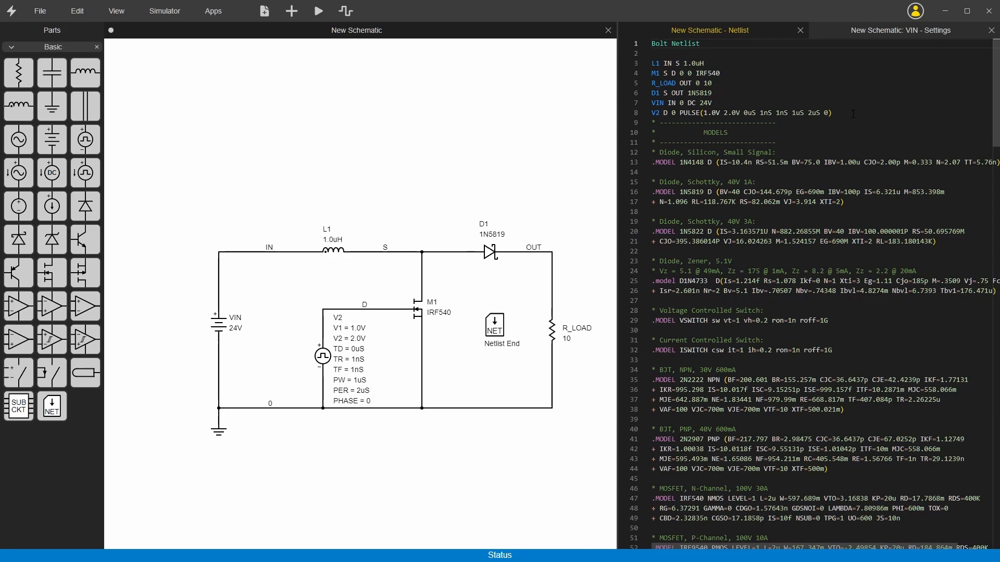
left_click_drag(853, 113, 652, 63)
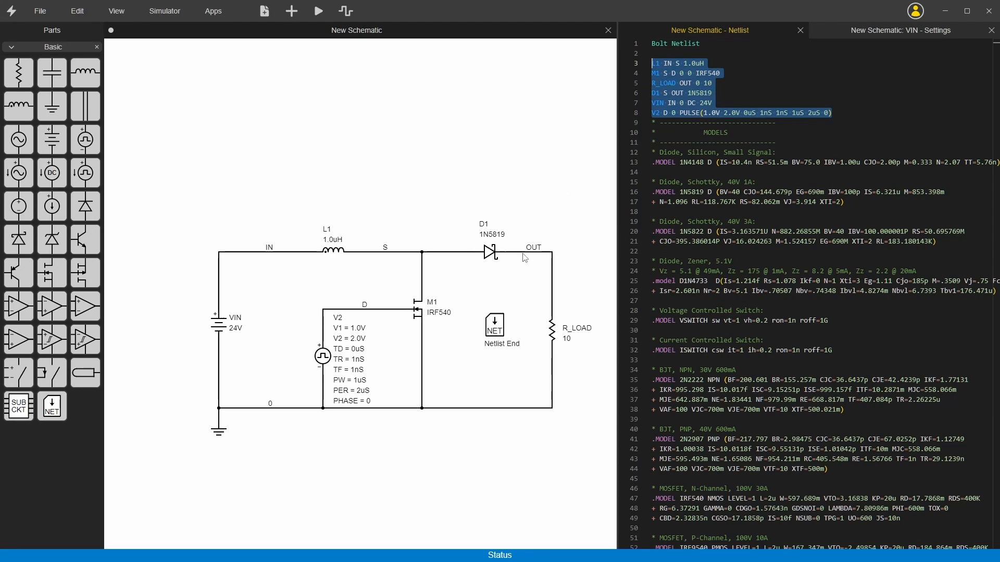
left_click(707, 123)
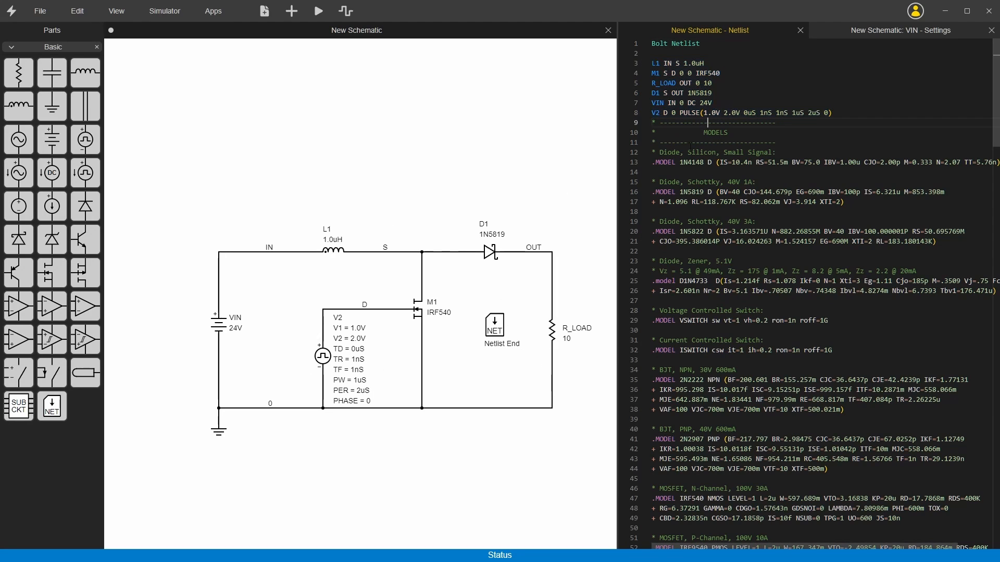
Try to run the simulation on the unsaved schematic.
left_click(495, 332)
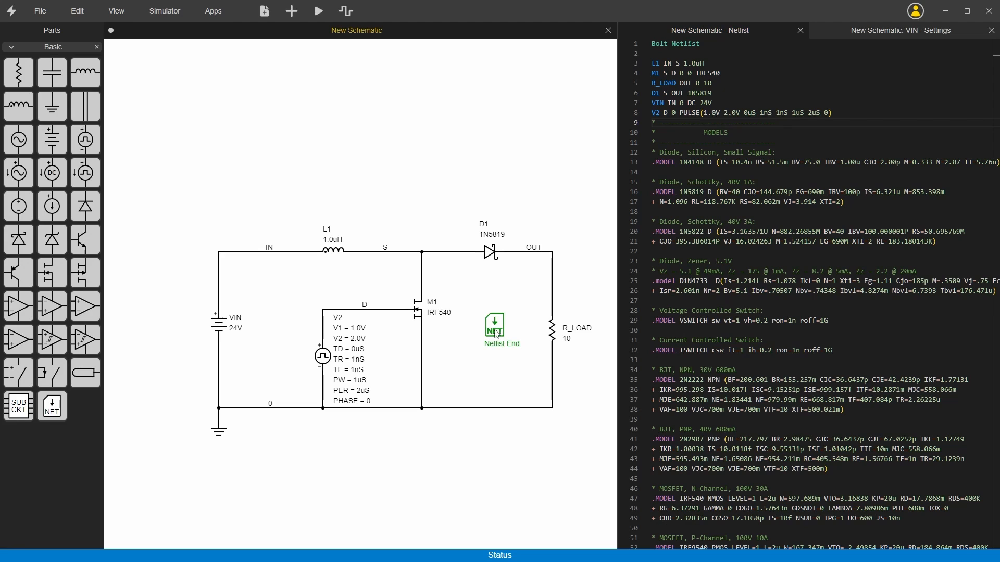
left_click(319, 15)
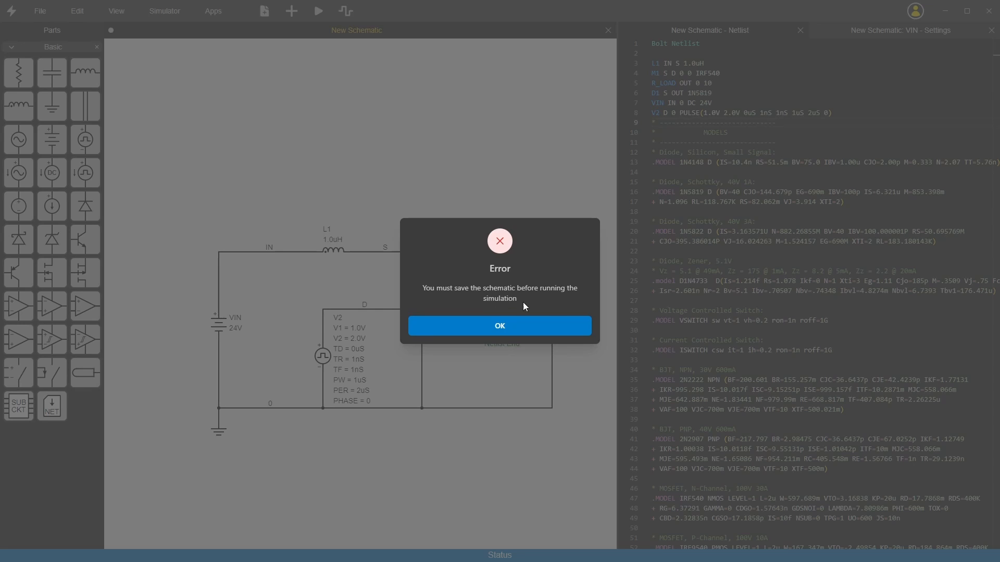
left_click(489, 326)
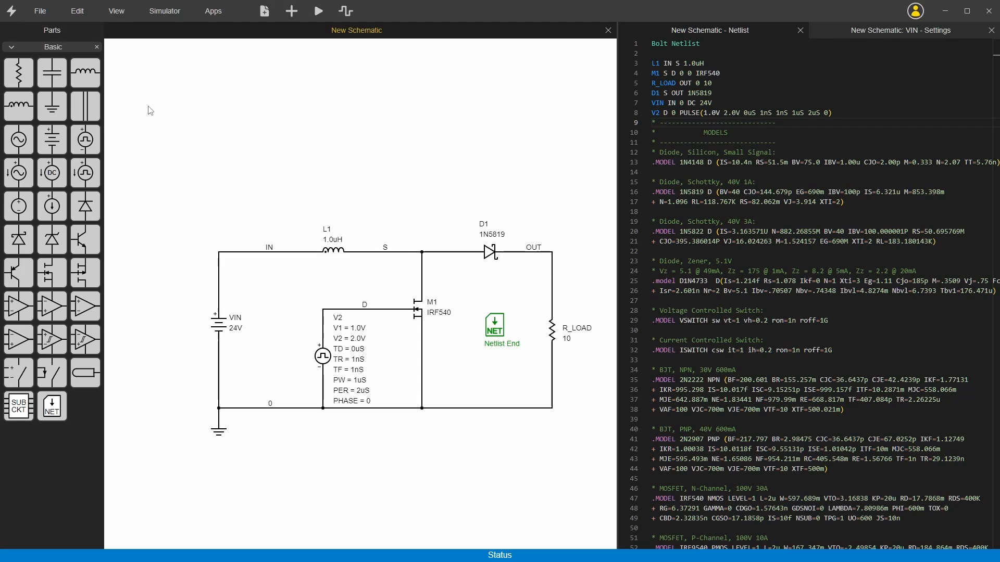
Save the schematic as "Boos Converter R1" in the test_project folder.
key("ctrl+s")
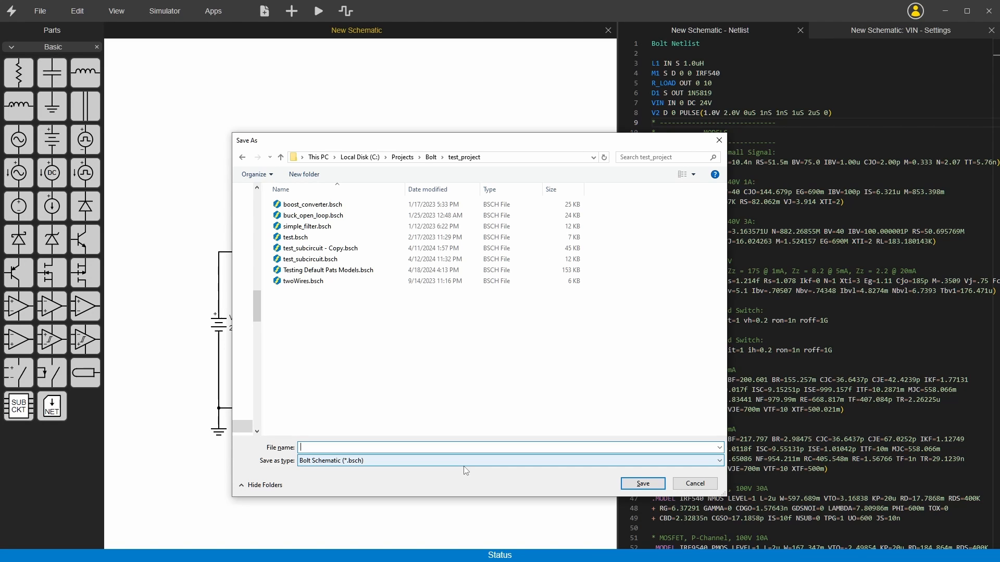
type("Boos")
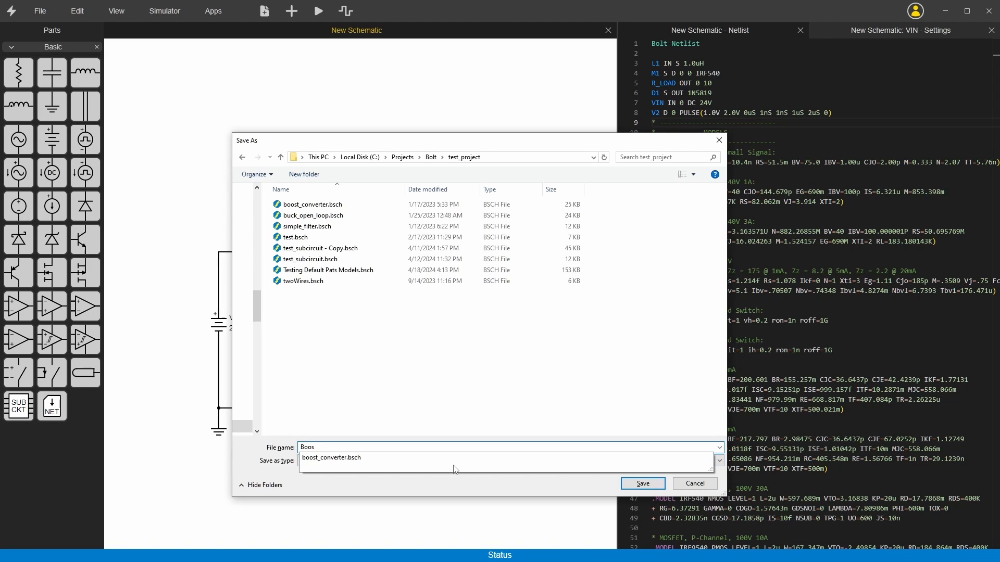
type(" Converter R1")
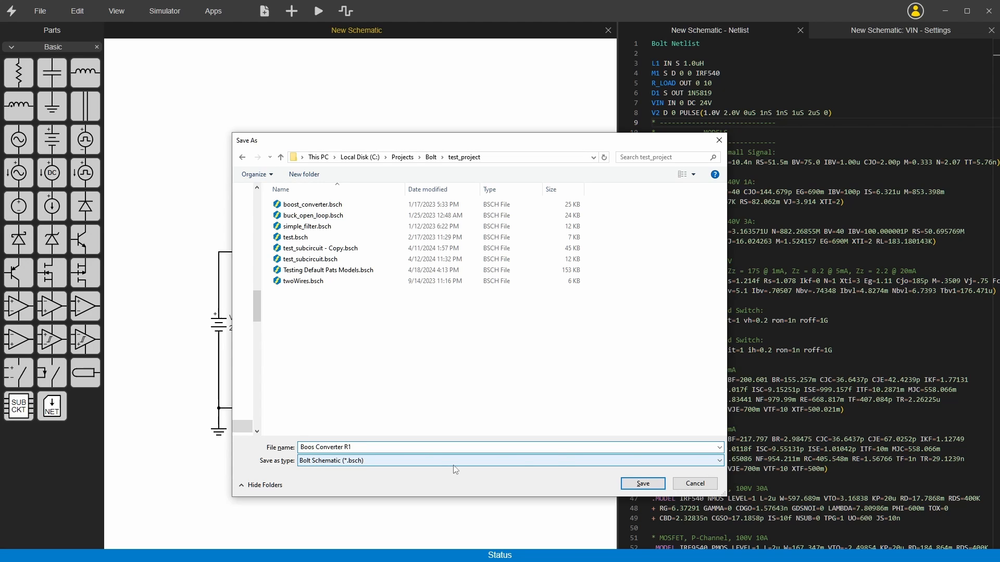
key("Return")
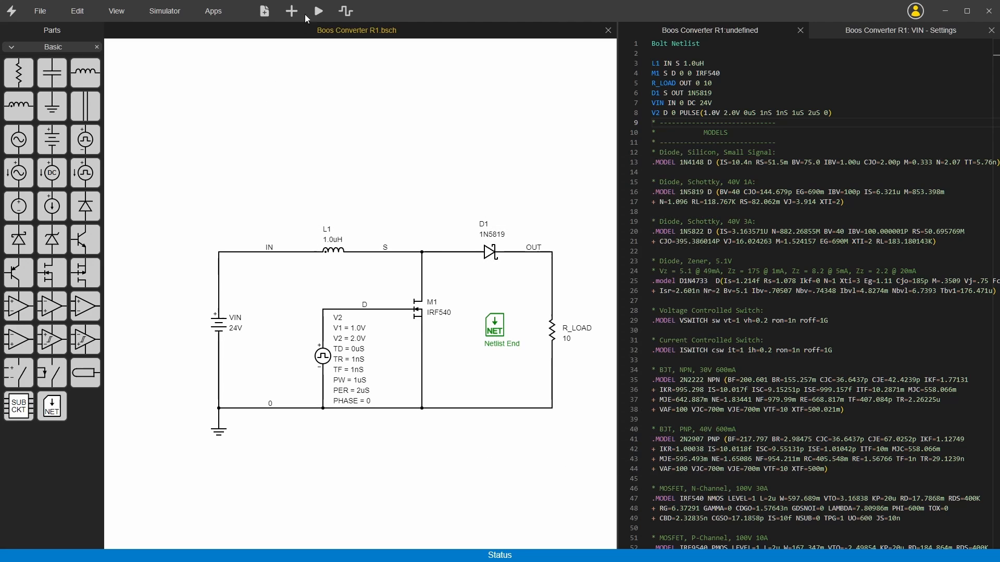
Run the simulation of the saved schematic and switch on the Hide Simulator option.
left_click(318, 11)
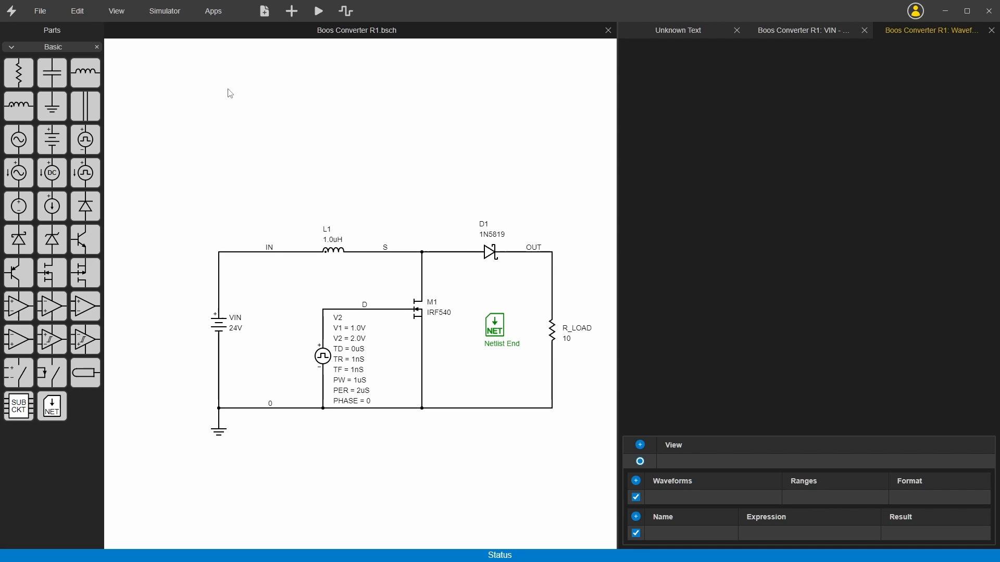
left_click(168, 18)
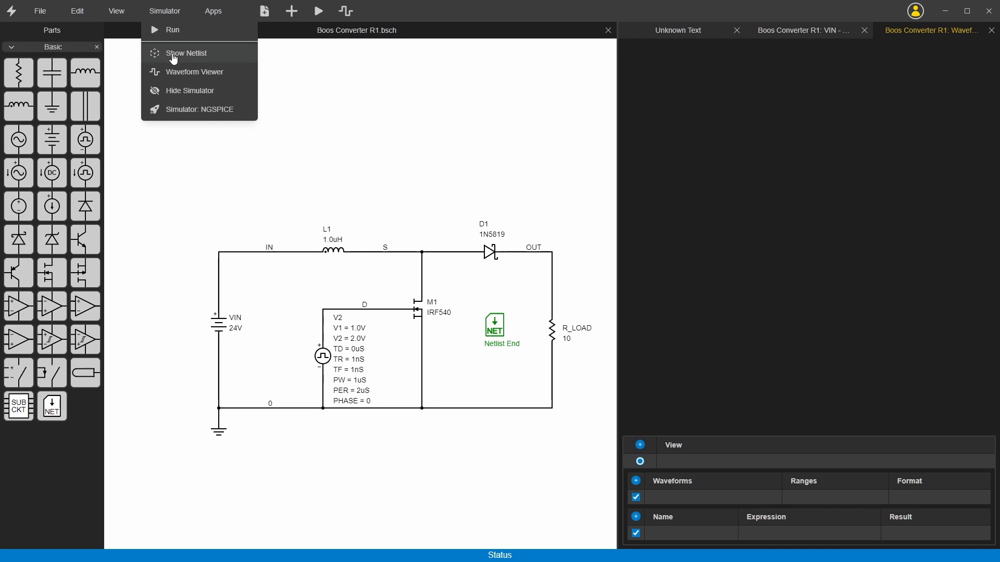
left_click(176, 94)
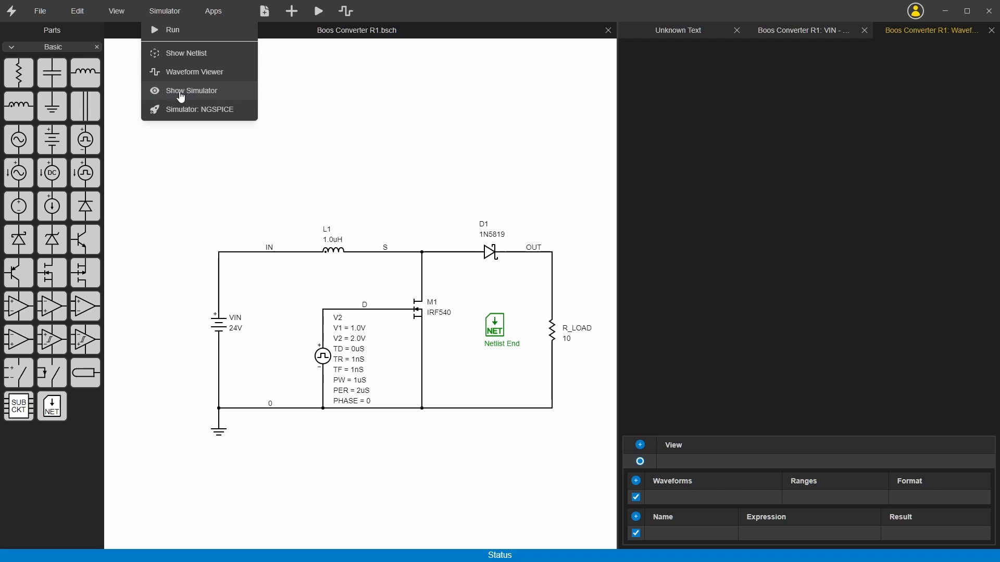
Toggle the Show Simulator option and plot the v(out) waveform for the boost converter.
left_click(160, 20)
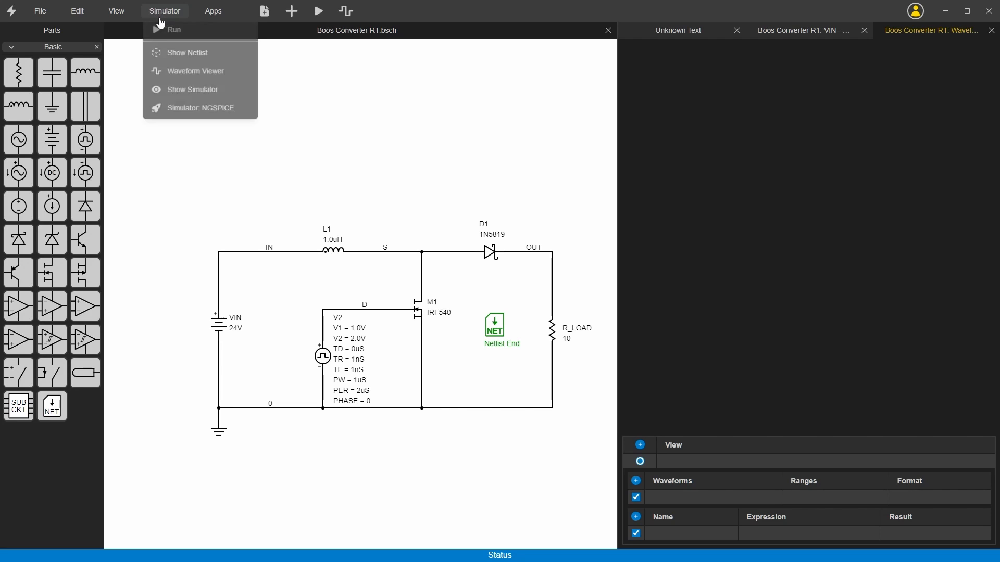
left_click(184, 94)
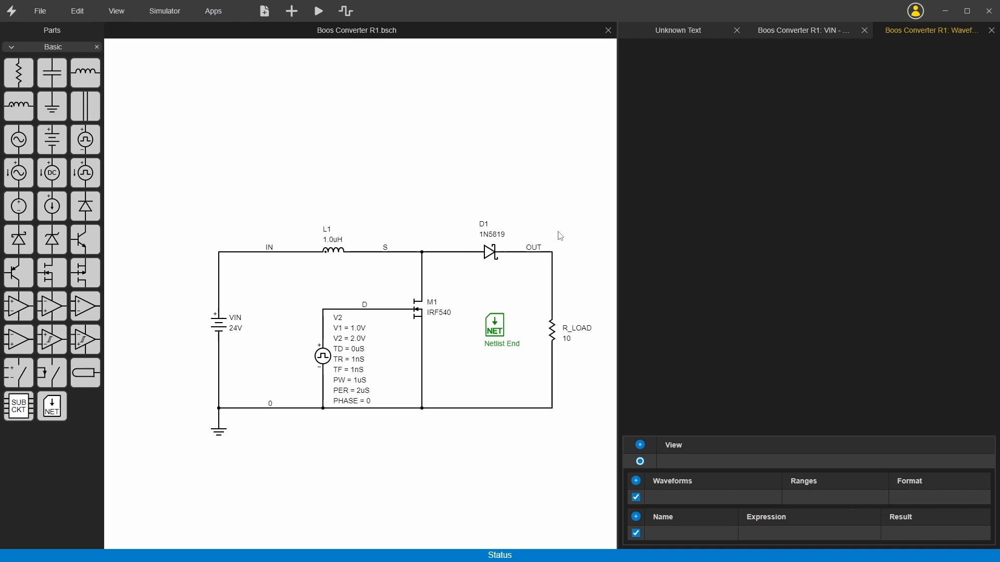
left_click(683, 497)
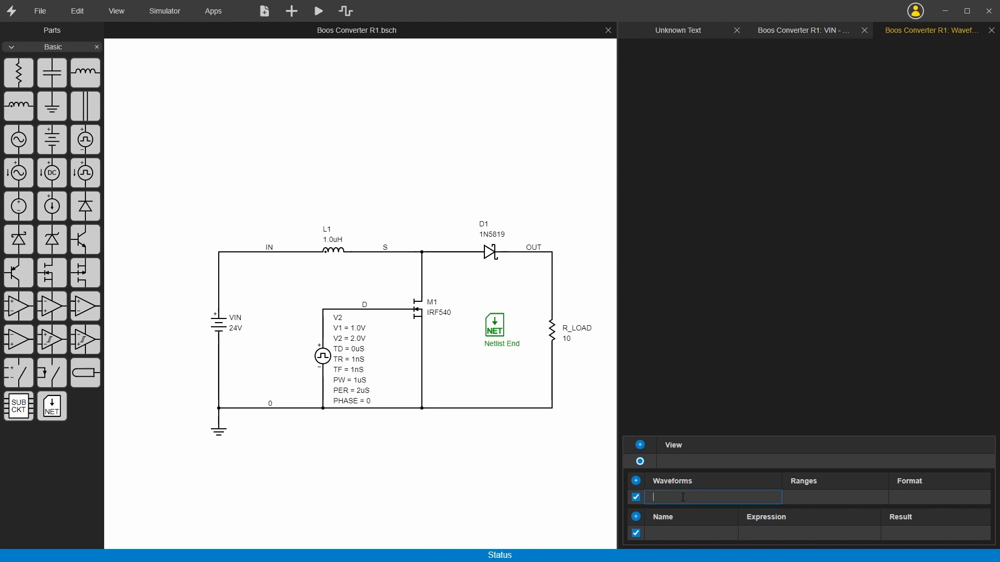
type("v(")
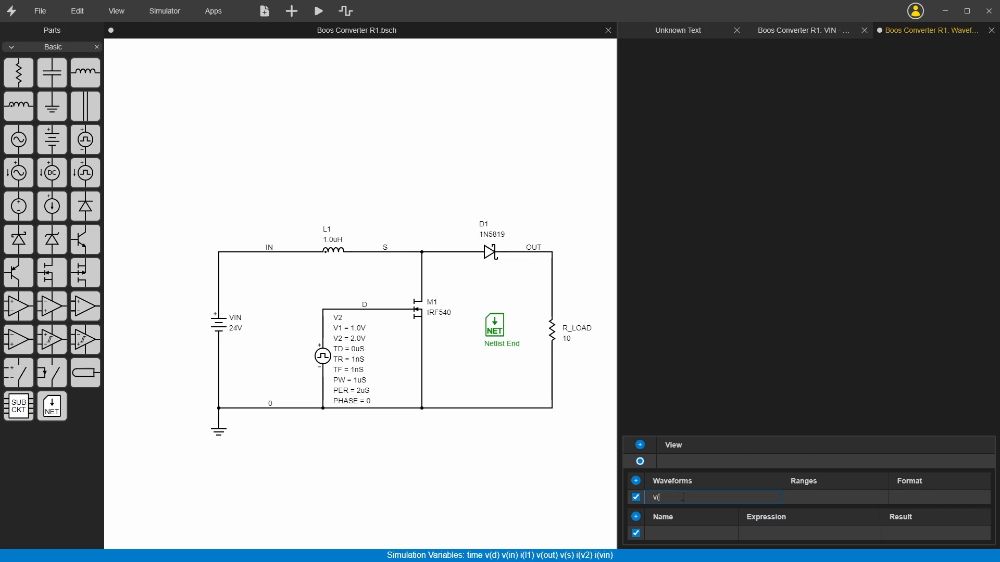
type("out)")
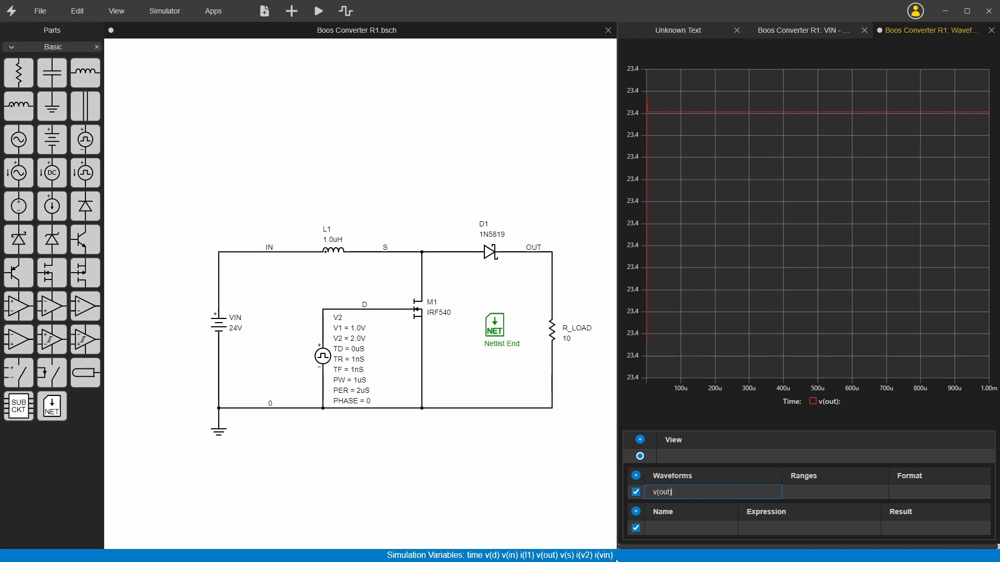
left_click(833, 291)
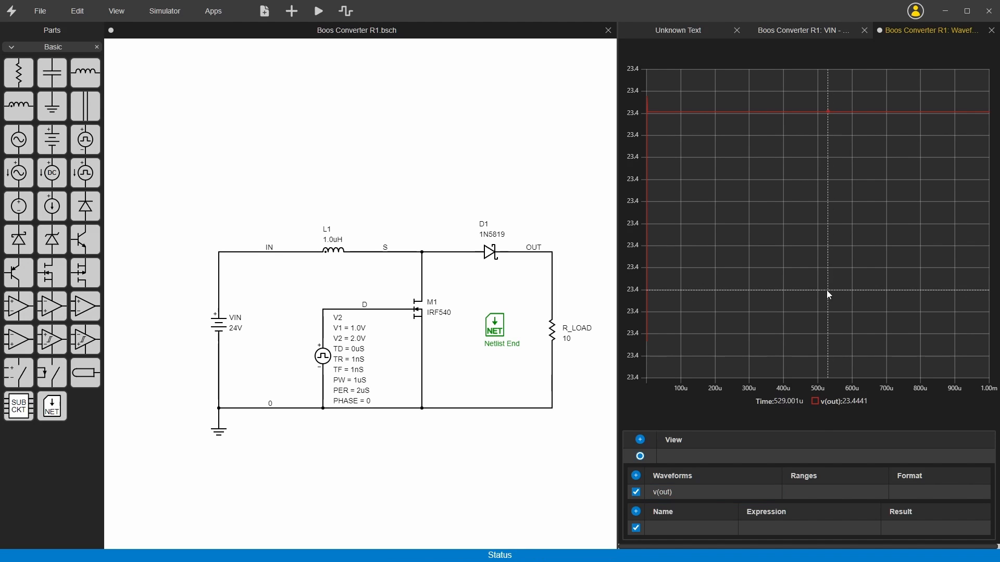
Close the VIN part settings and bring up the simulator's text output.
left_click(787, 32)
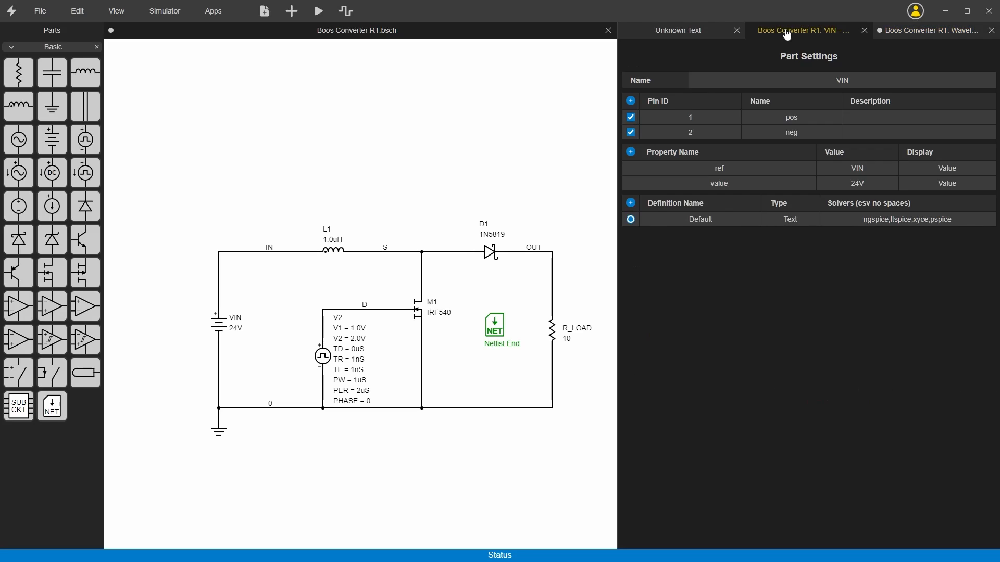
left_click(863, 30)
left_click(740, 31)
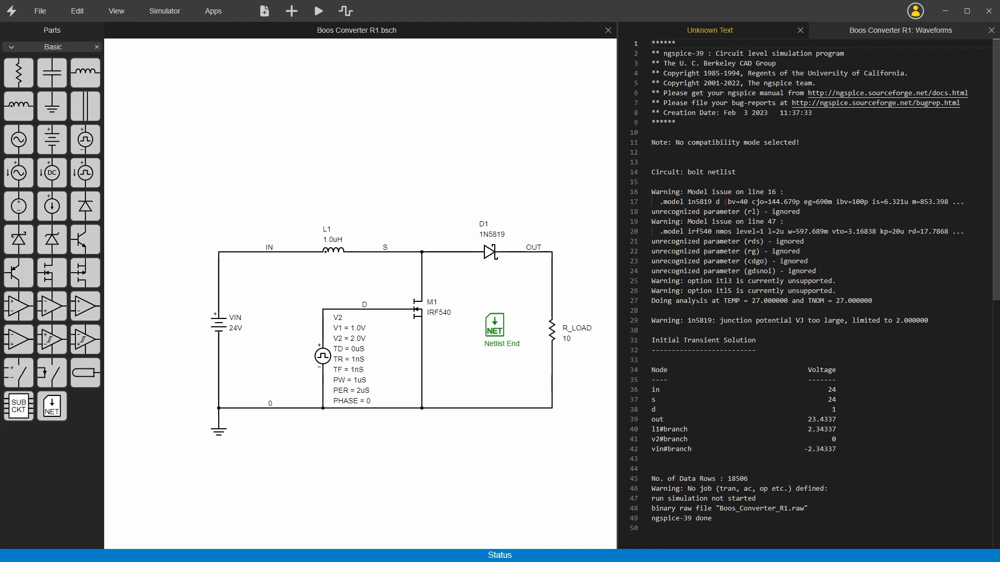
Examine the ngspice log, highlighting the diode and MOSFET model warnings, the unrecognized rl parameter and the initial node voltages.
scroll(697, 296, "down", 5)
scroll(696, 307, "up", 5)
left_click_drag(663, 192, 761, 192)
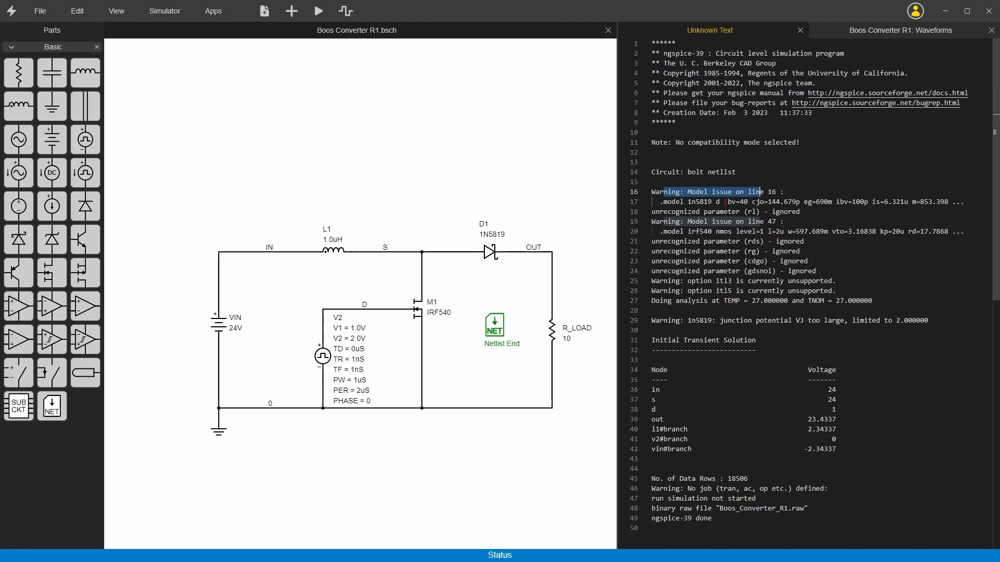
double_click(758, 212)
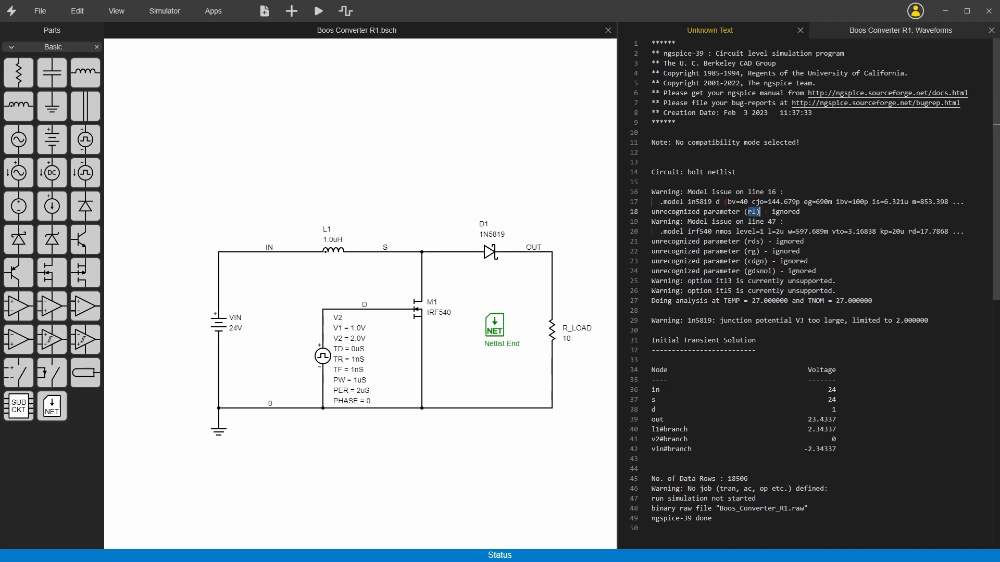
scroll(697, 299, "down", 3)
left_click(652, 441)
left_click_drag(652, 440, 691, 440)
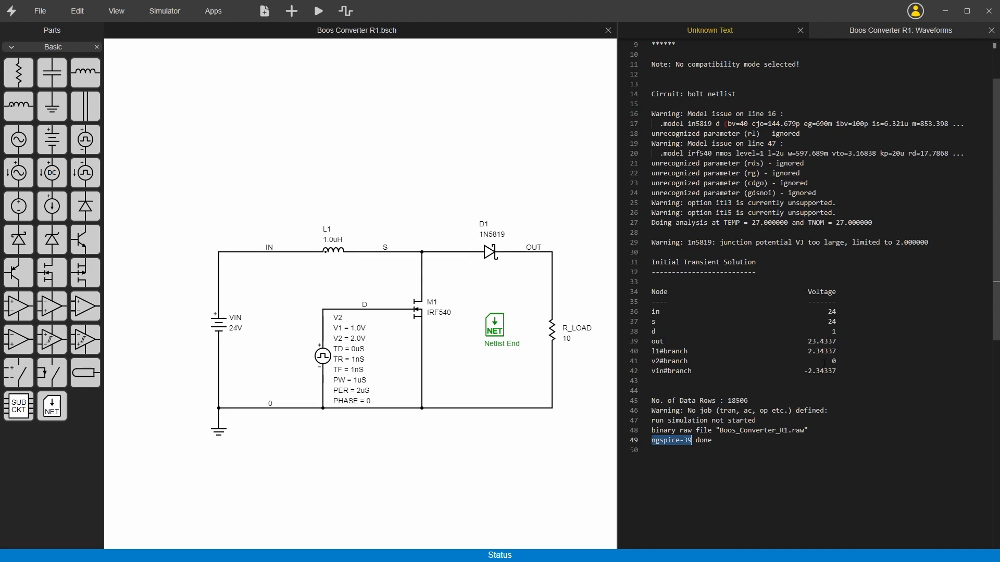
left_click_drag(837, 371, 645, 288)
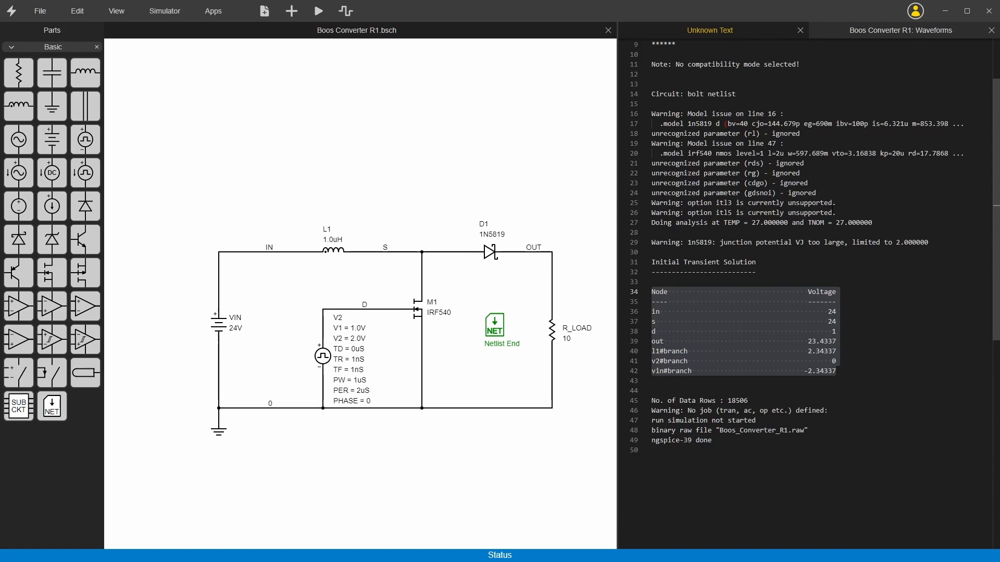
left_click_drag(834, 213, 671, 154)
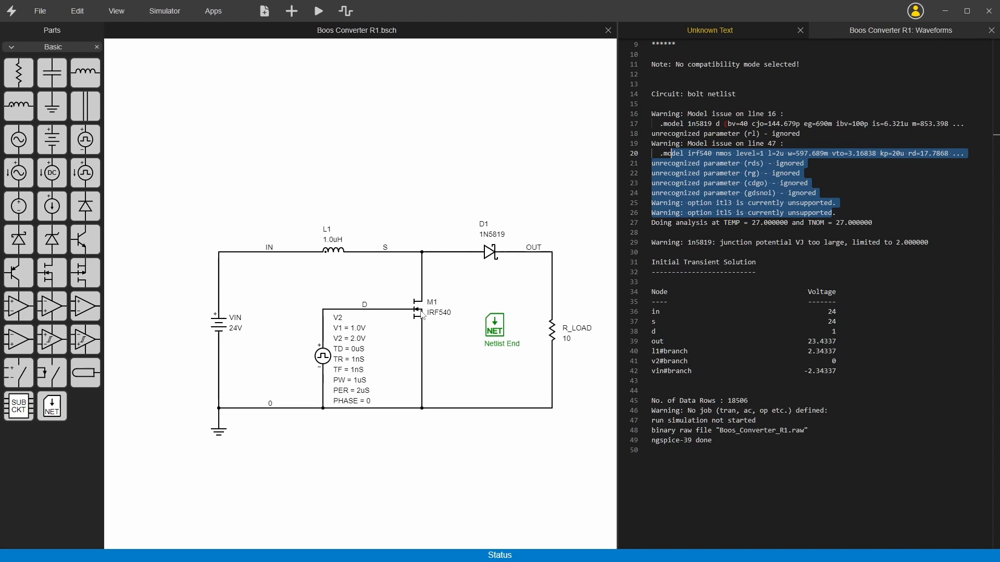
Return to the waveforms and add v(D) to the v(out) plot as a second trace.
left_click(835, 35)
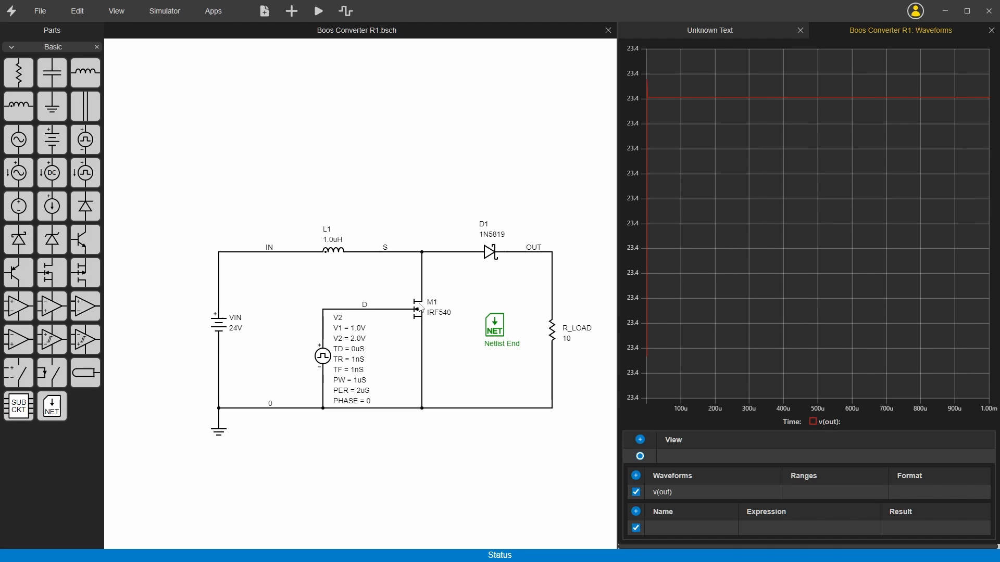
left_click(693, 492)
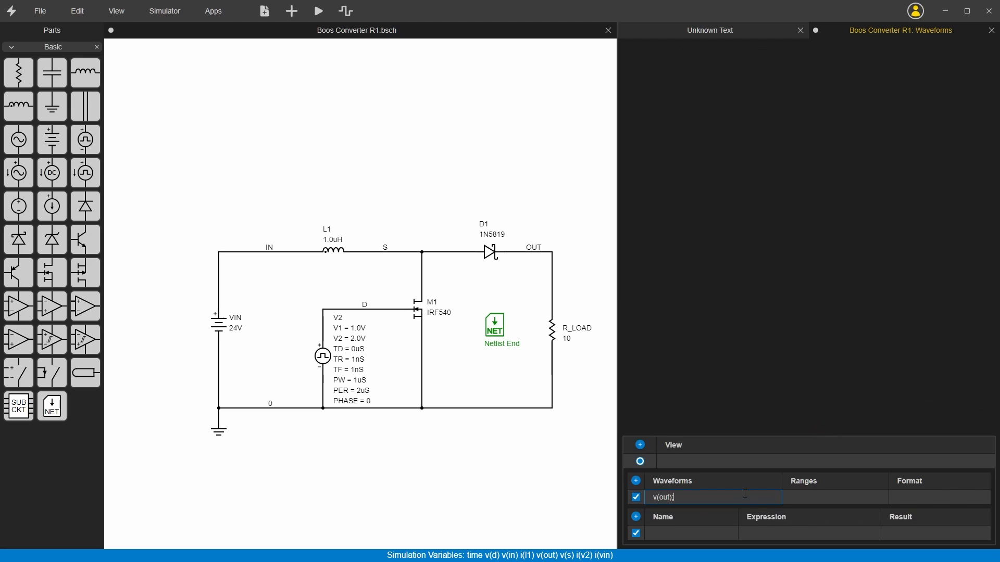
type(";")
type("v(")
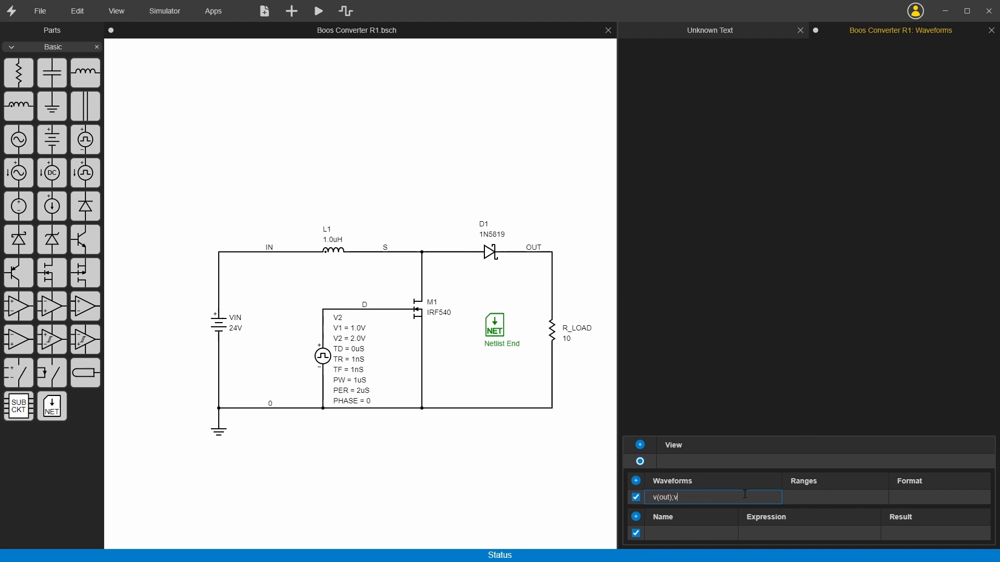
type("D)")
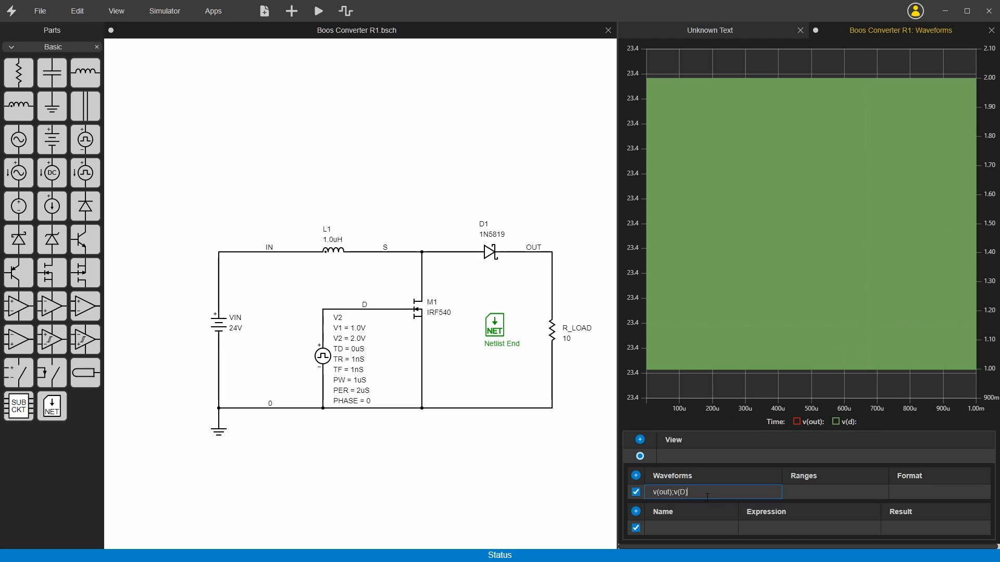
Add a second waveform row and move v(D) into it, leaving only v(out) in the first row.
left_click(636, 475)
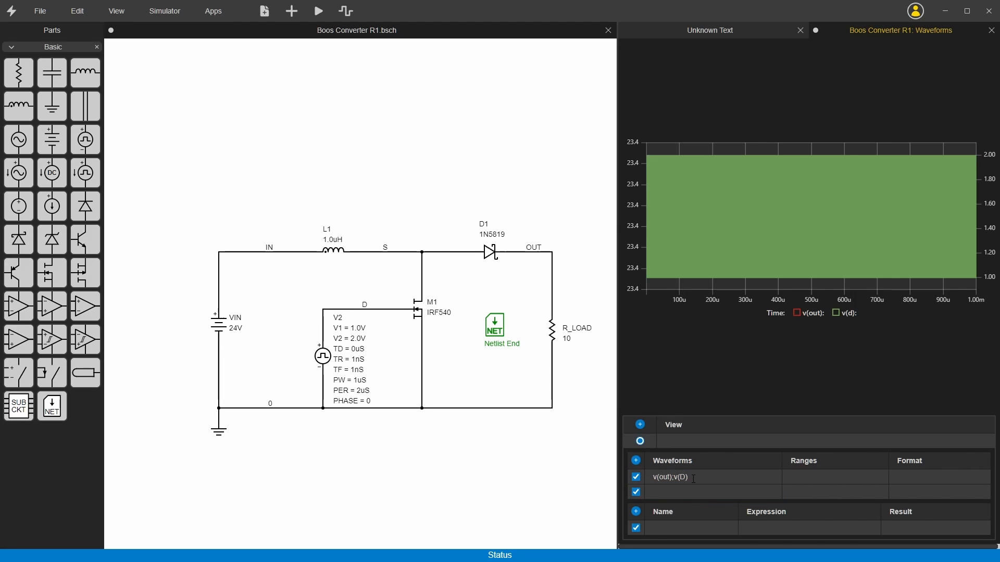
double_click(676, 477)
key("ctrl+x")
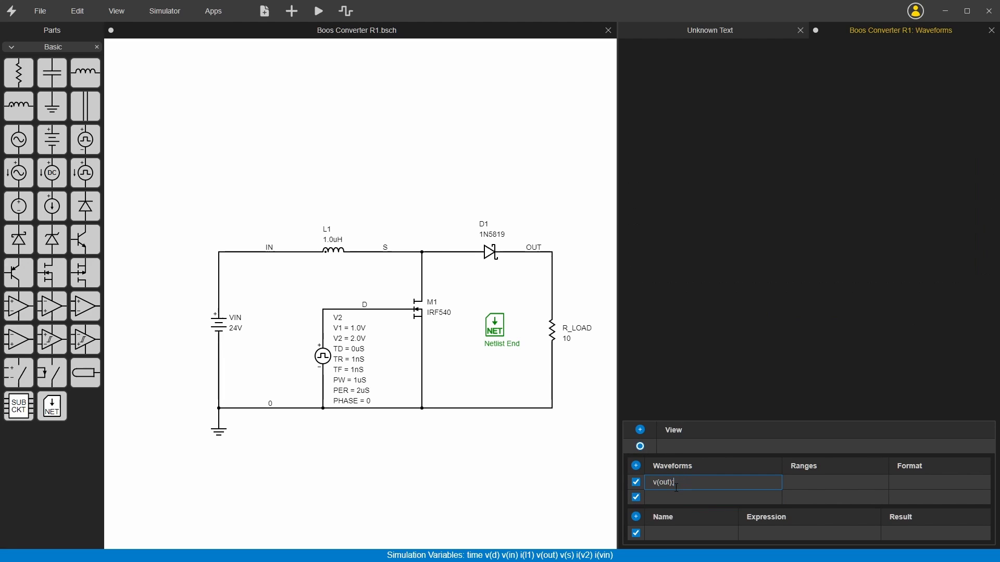
left_click(674, 492)
key("ctrl+v")
left_click(686, 478)
type("v(out);")
key("BackSpace")
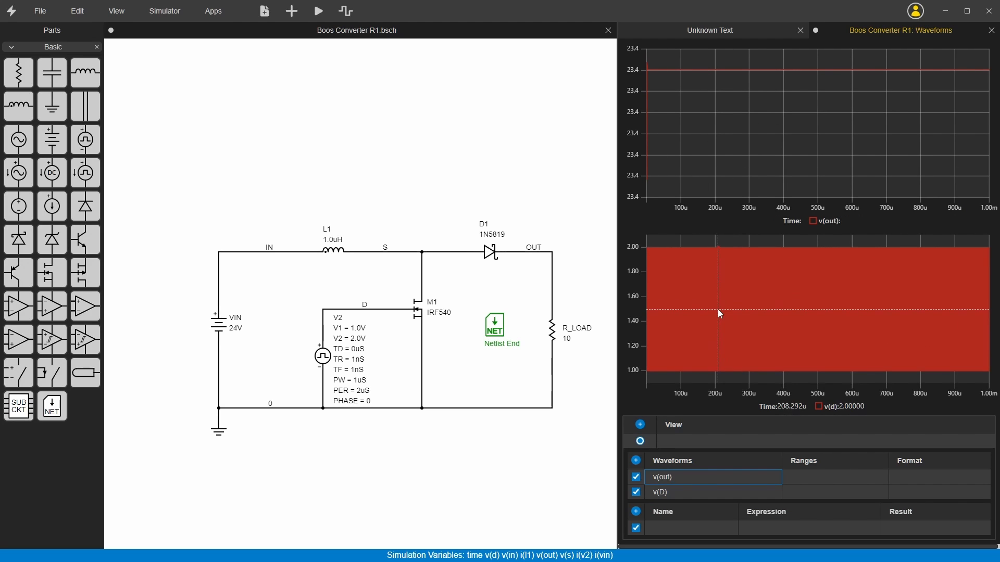
Add a third waveform row that plots v(s).
left_click_drag(718, 313, 729, 312)
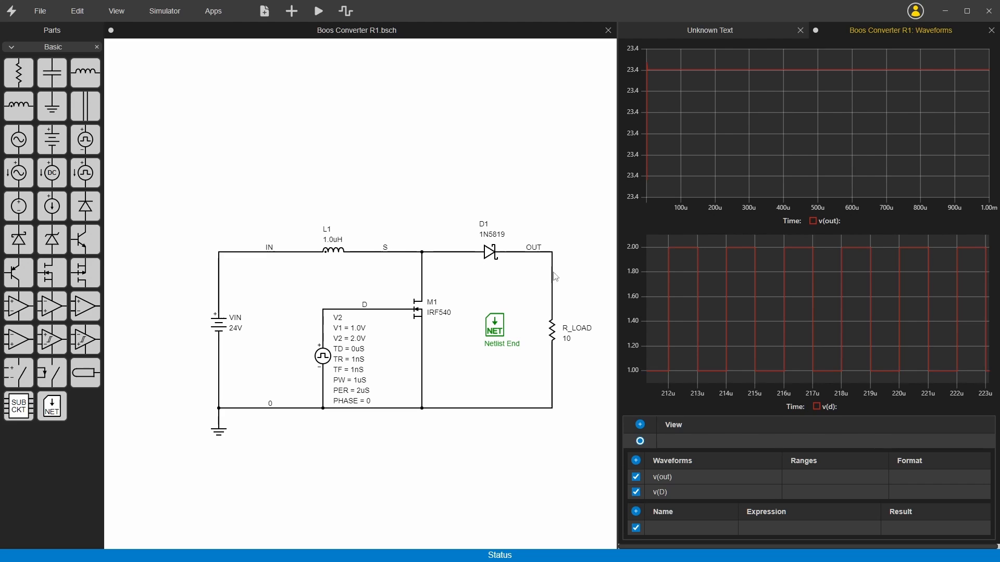
left_click(636, 460)
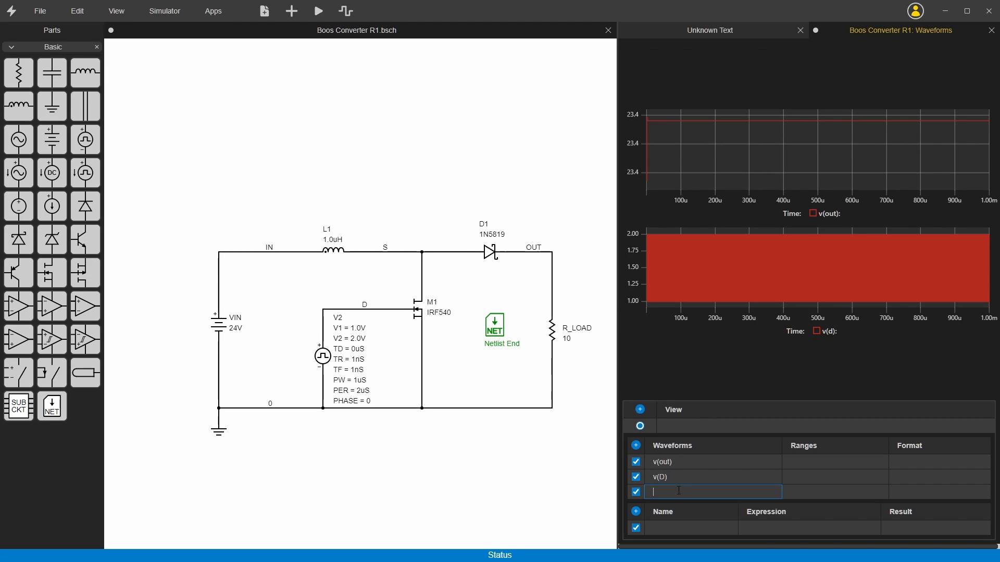
type("v(s)")
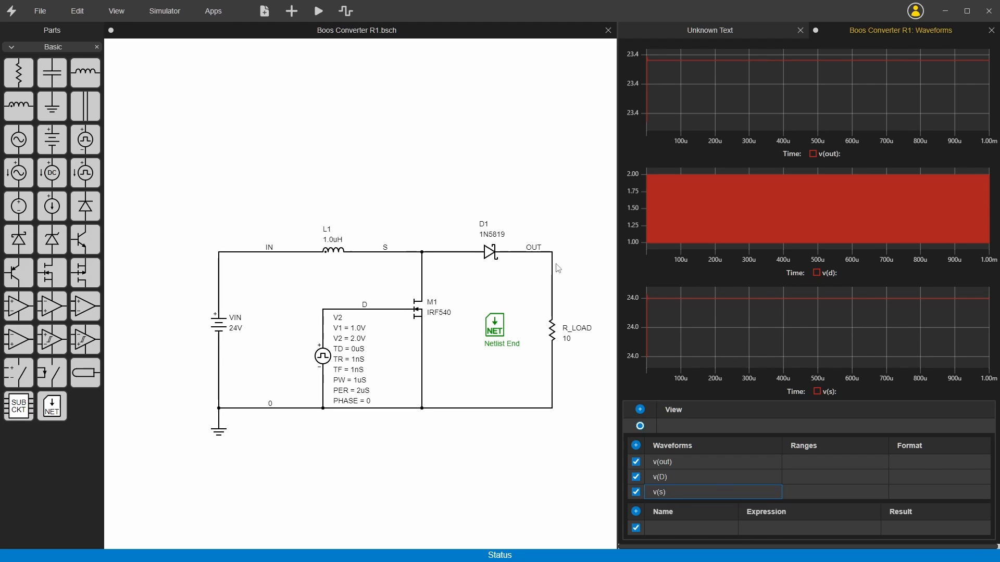
left_click(862, 397)
Pan the schematic horizontally and vertically and zoom in and out around its load side.
scroll(531, 355, "right", 1)
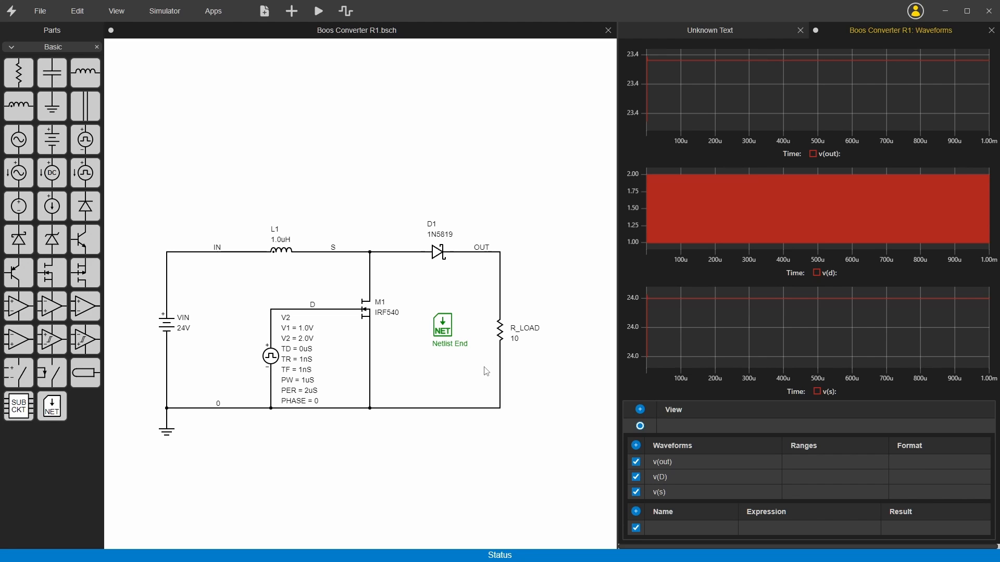
scroll(487, 372, "left", 1)
scroll(486, 371, "right", 2)
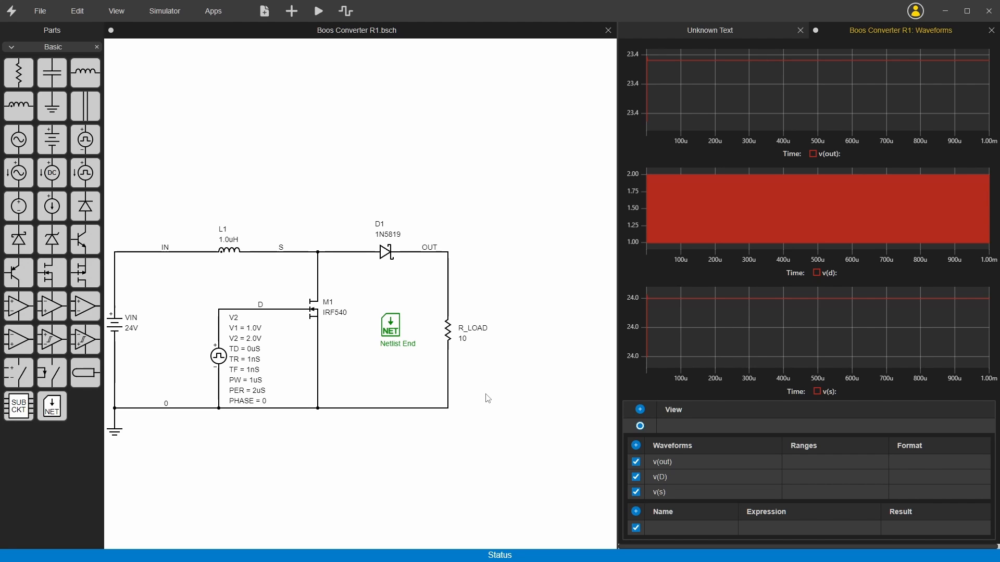
scroll(488, 400, "up", 3)
scroll(488, 400, "down", 4)
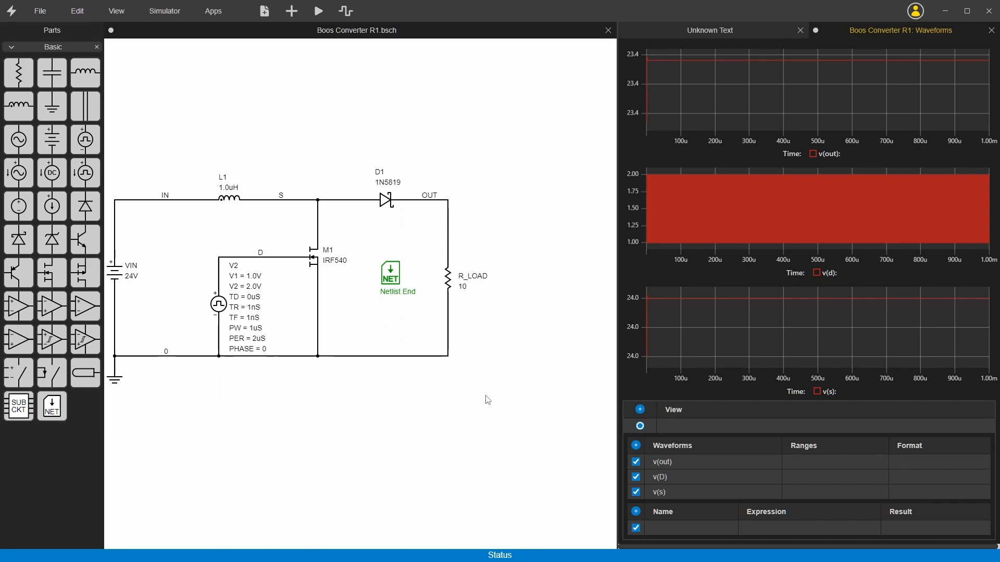
scroll(488, 400, "up", 1)
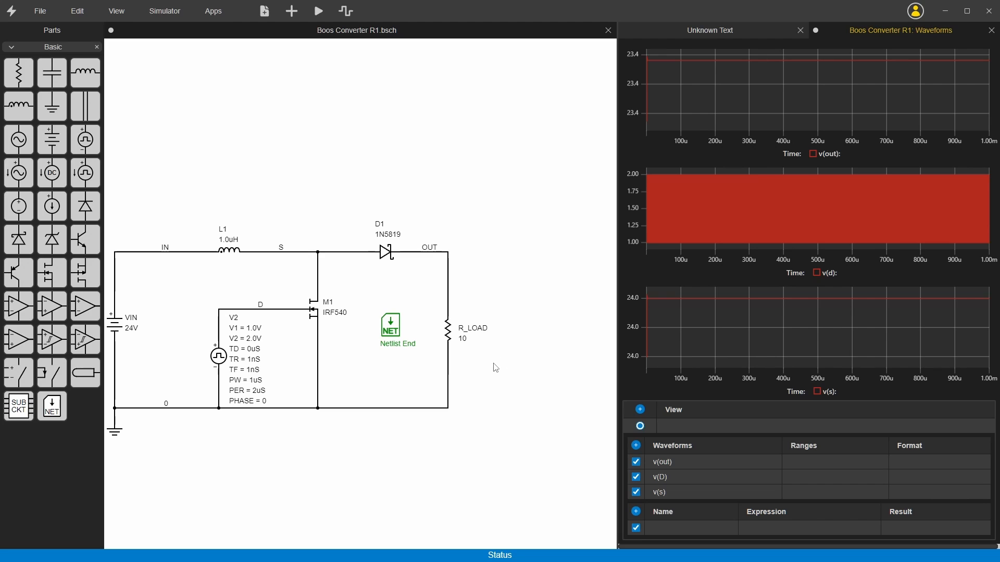
scroll(495, 368, "up", 2)
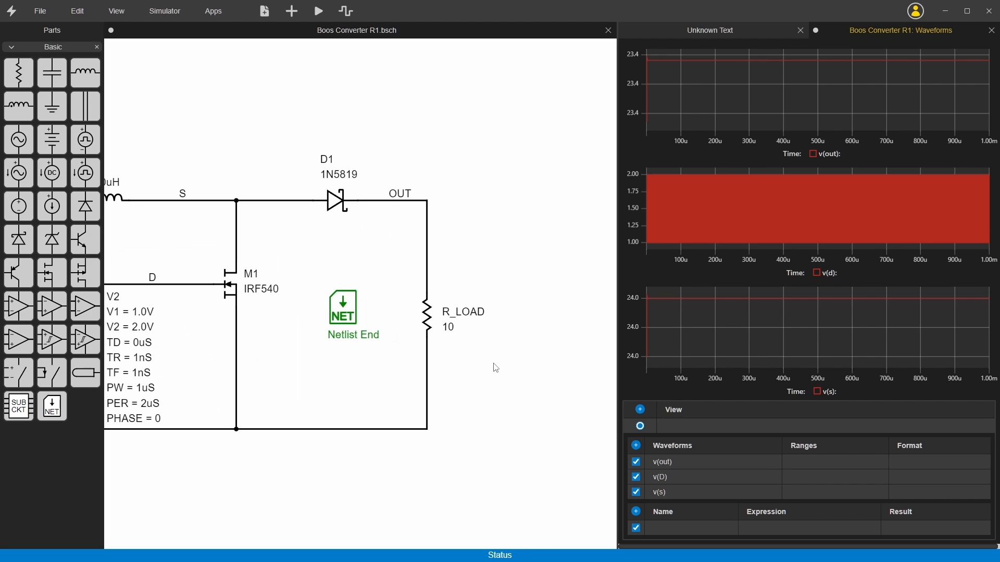
scroll(495, 370, "down", 3)
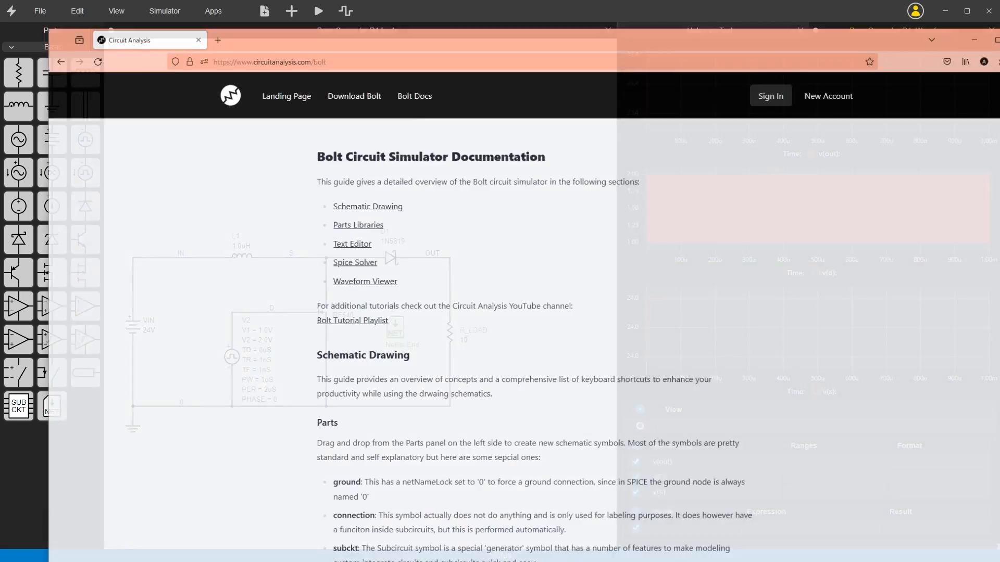
Read the Bolt documentation in the browser and highlight the reload, rotate and save entries in the shortcuts list.
scroll(363, 199, "down", 3)
scroll(363, 199, "down", 15)
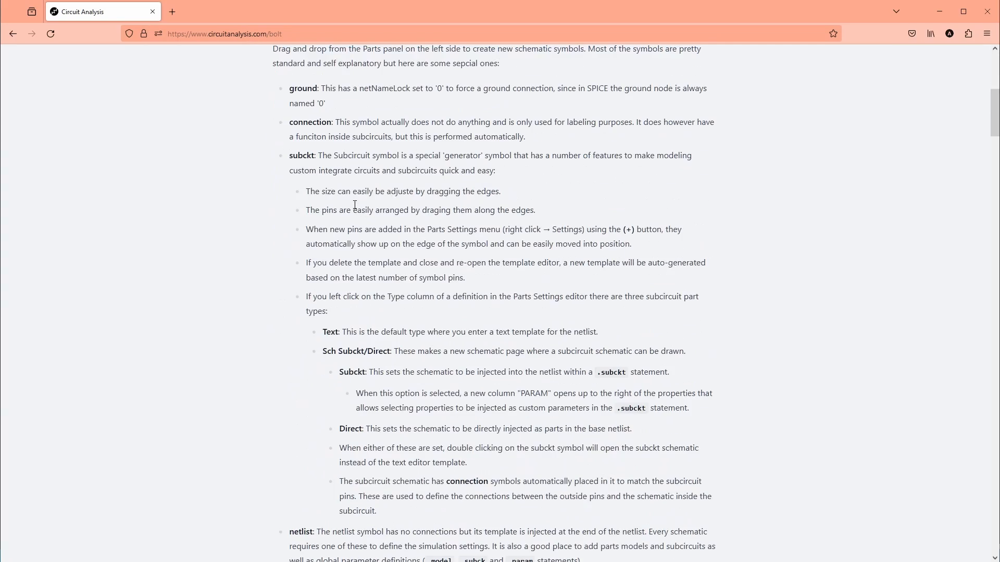
scroll(357, 221, "up", 1)
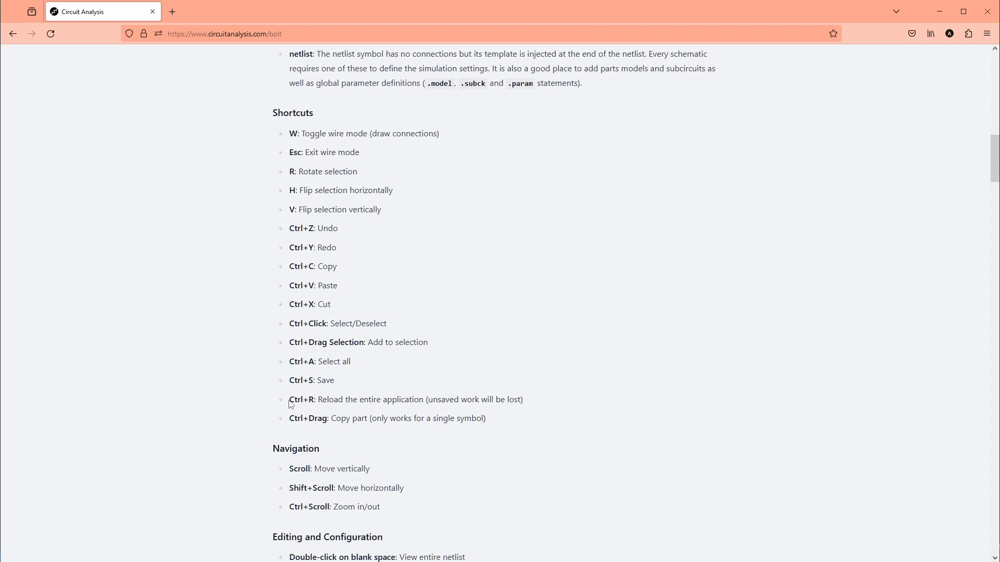
left_click_drag(290, 399, 313, 401)
left_click(310, 402)
double_click(291, 171)
double_click(304, 382)
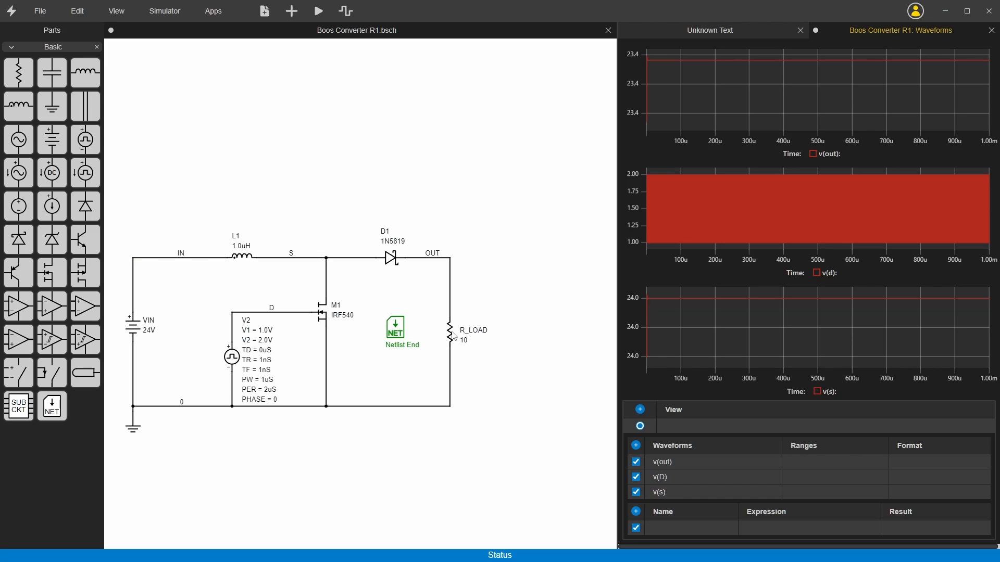
Move R_LOAD farther right in the schematic and wire a capacitor in its former place between OUT and net 0.
left_click_drag(454, 338, 530, 340)
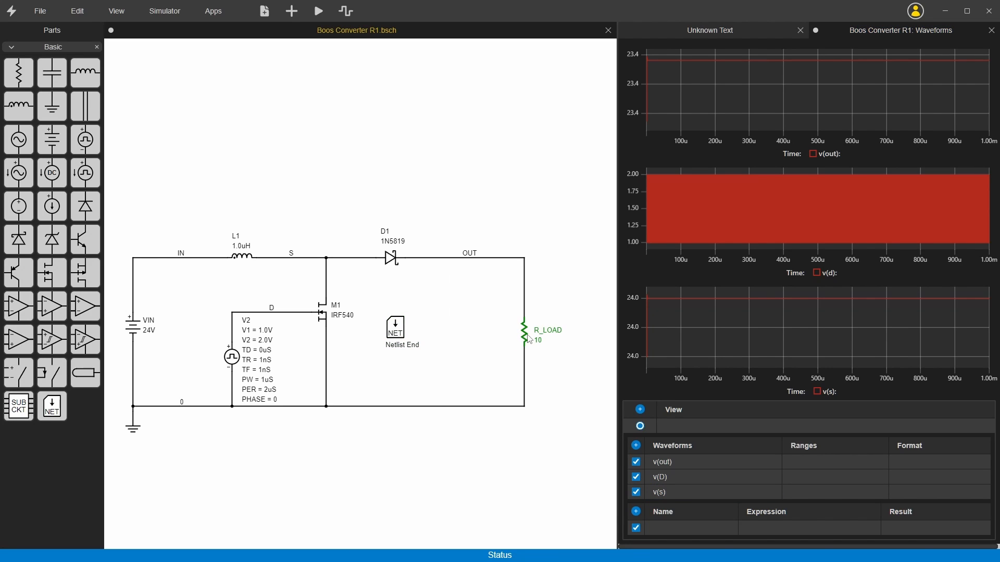
left_click_drag(52, 75, 450, 259)
left_click(489, 296)
key("w")
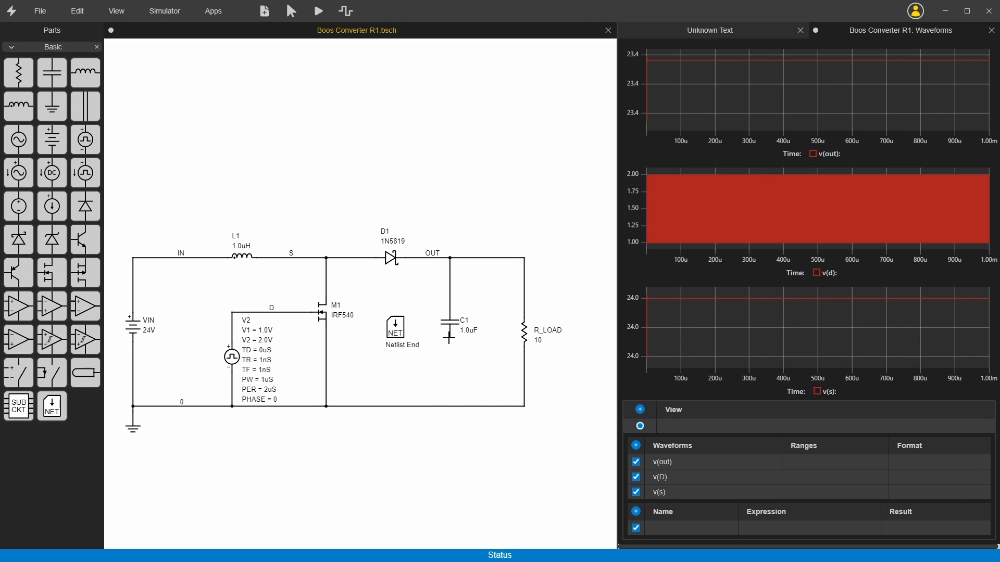
left_click_drag(449, 339, 450, 406)
key("Escape")
Set the value of output capacitor C1 to 100uF.
double_click(470, 331)
type("100")
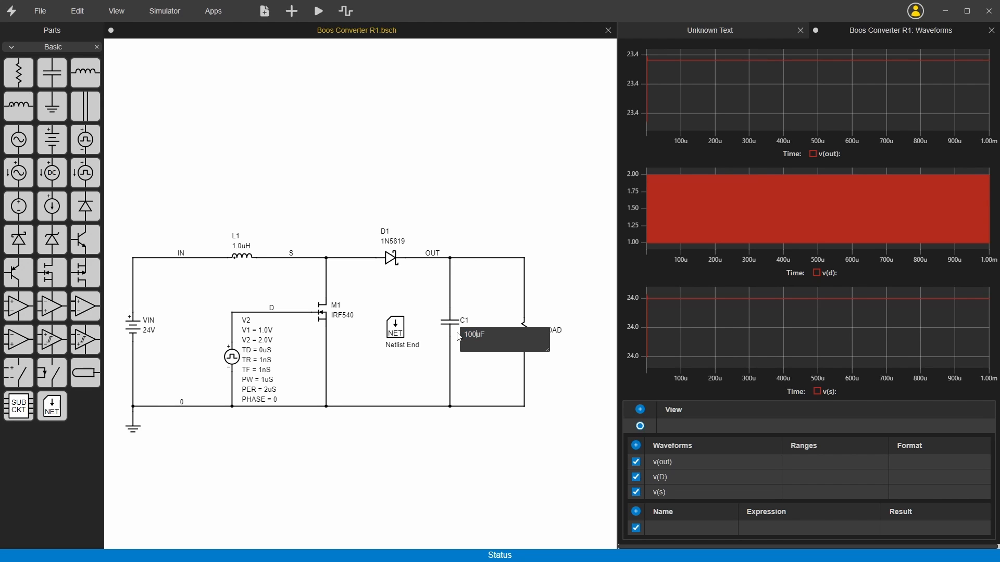
key("Return")
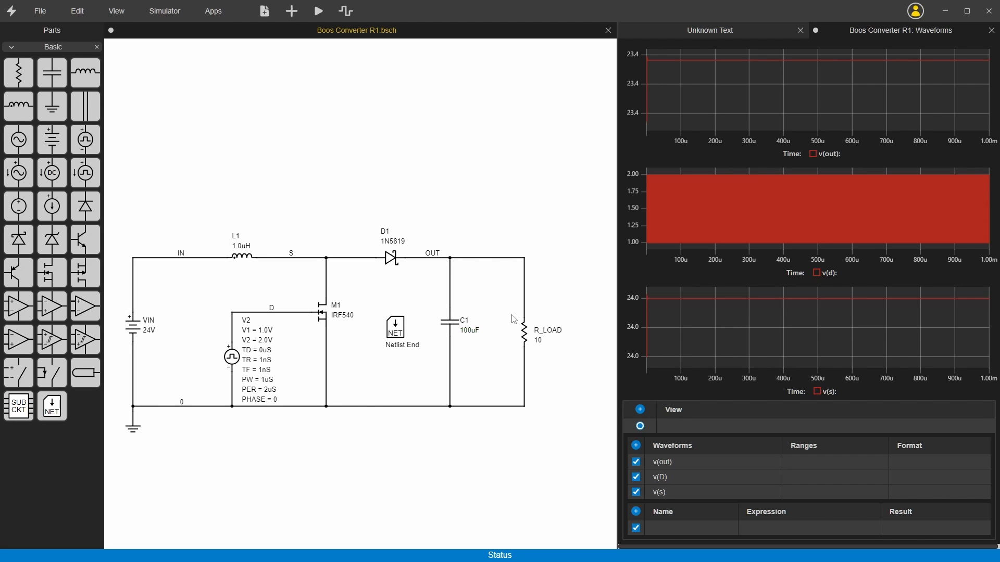
Append IC=0 to the end of capacitor C1's netlist template and save it.
double_click(451, 323)
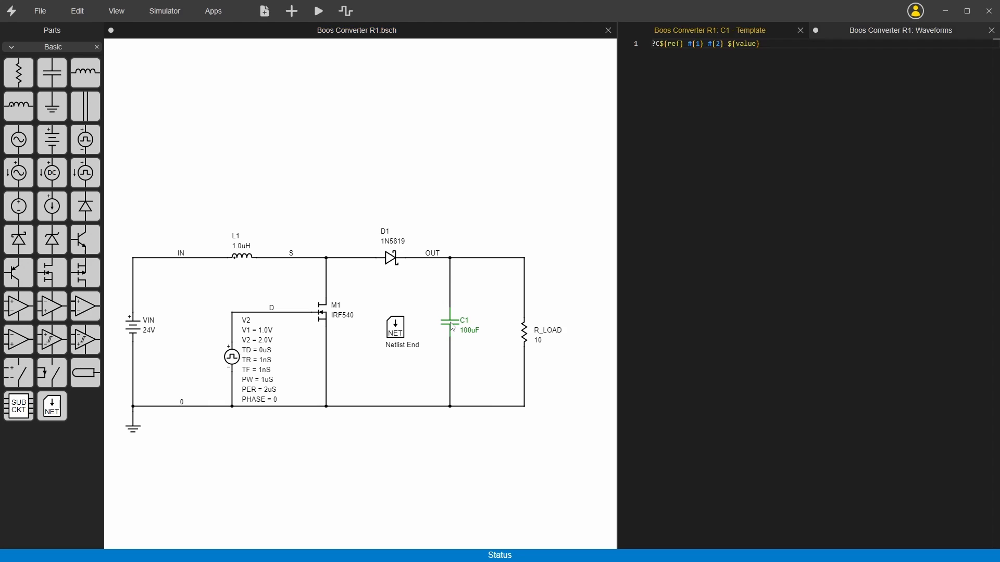
left_click(806, 55)
type("IC=0")
key("ctrl+s")
left_click(520, 190)
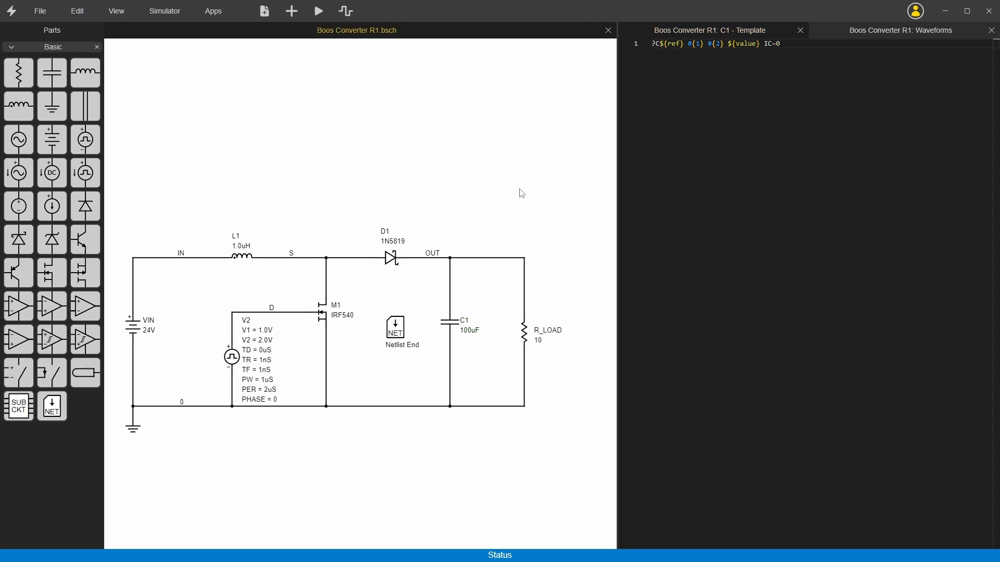
Add a property IC with value 0 to C1's part settings and display both its name and value.
right_click(451, 323)
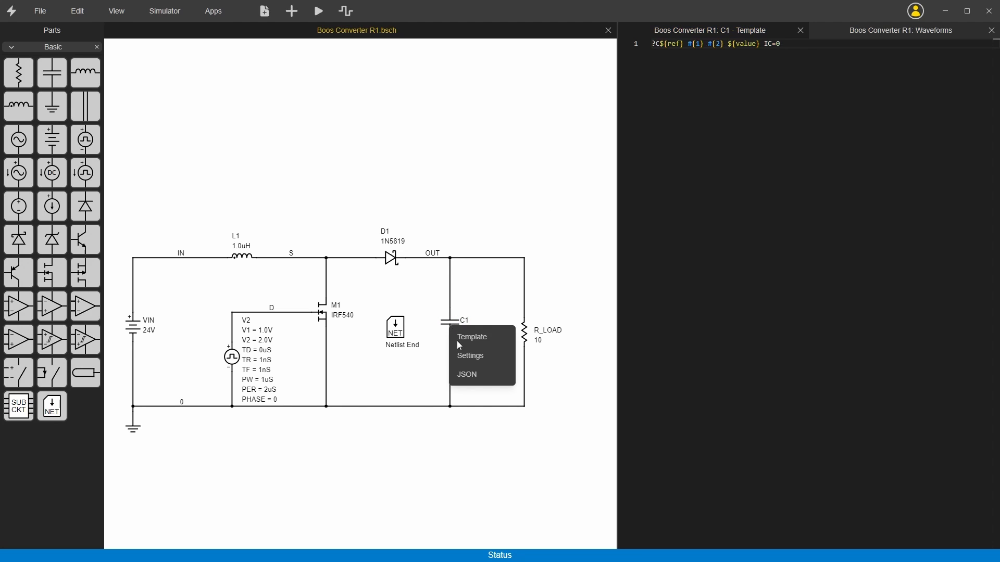
left_click(462, 357)
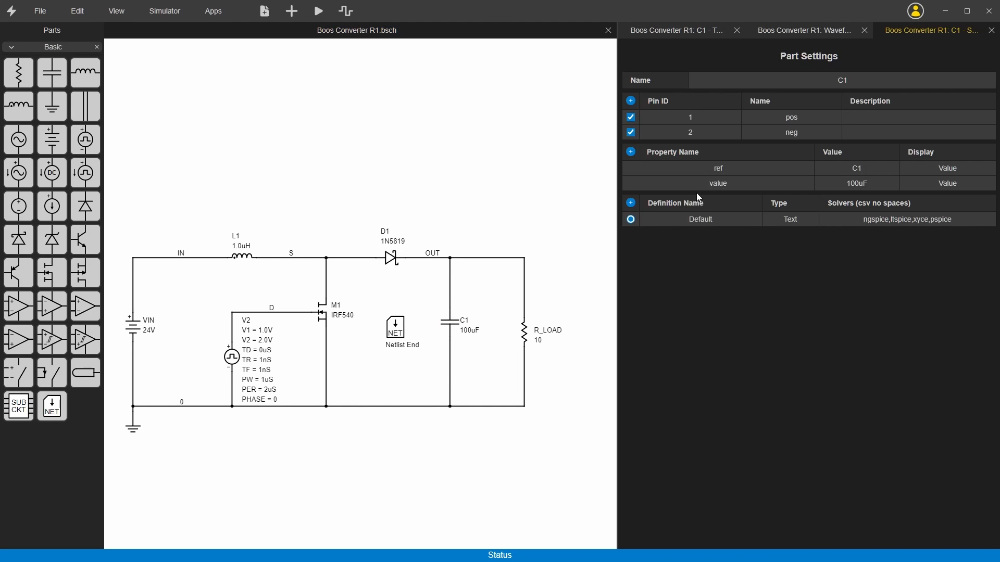
left_click(631, 152)
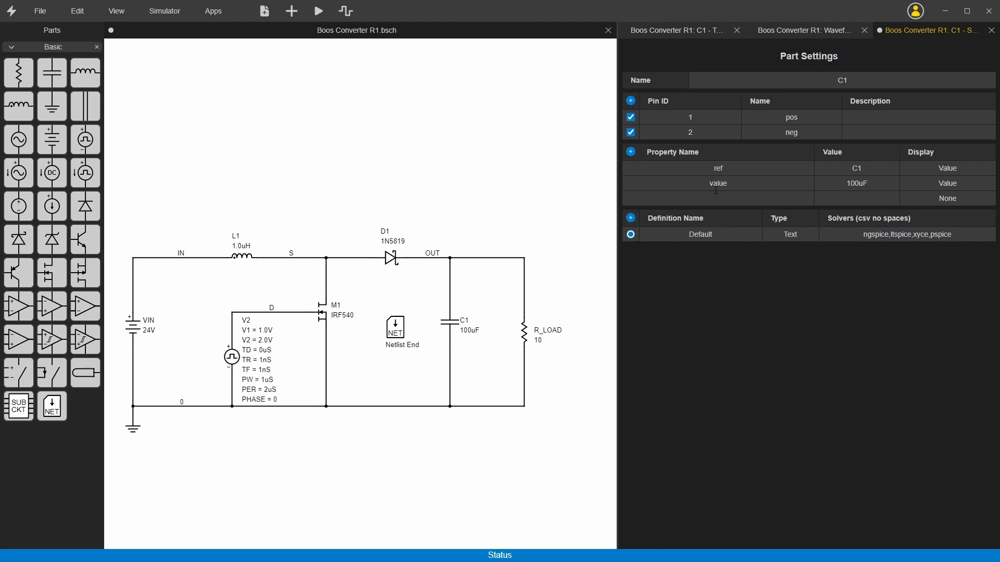
left_click(754, 199)
type("IC")
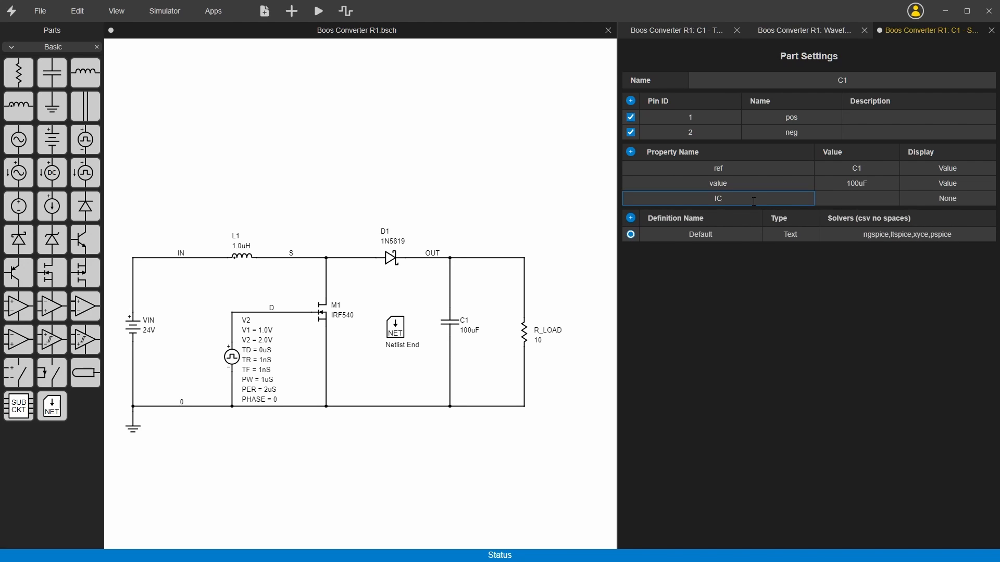
key("Tab")
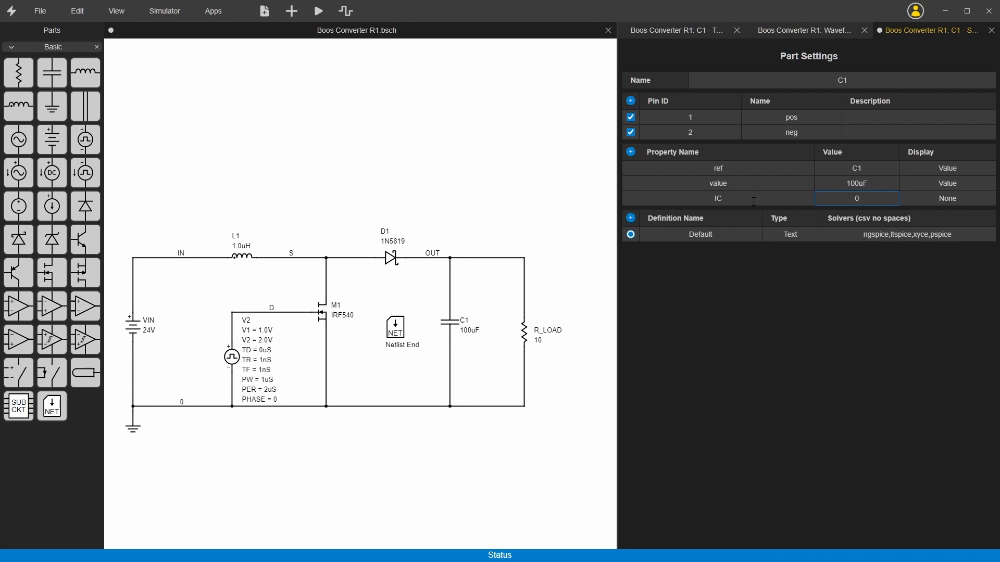
left_click(961, 199)
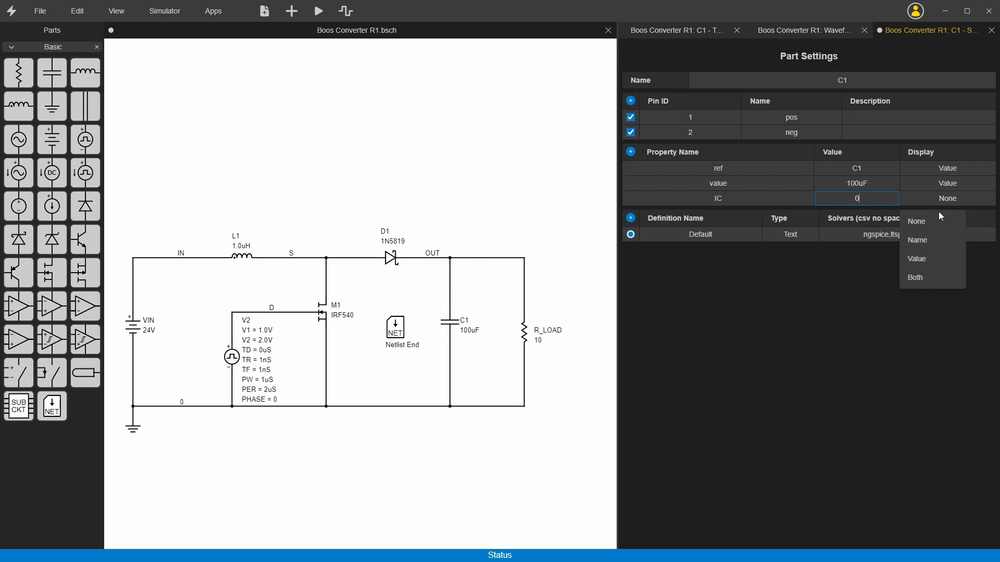
left_click(917, 284)
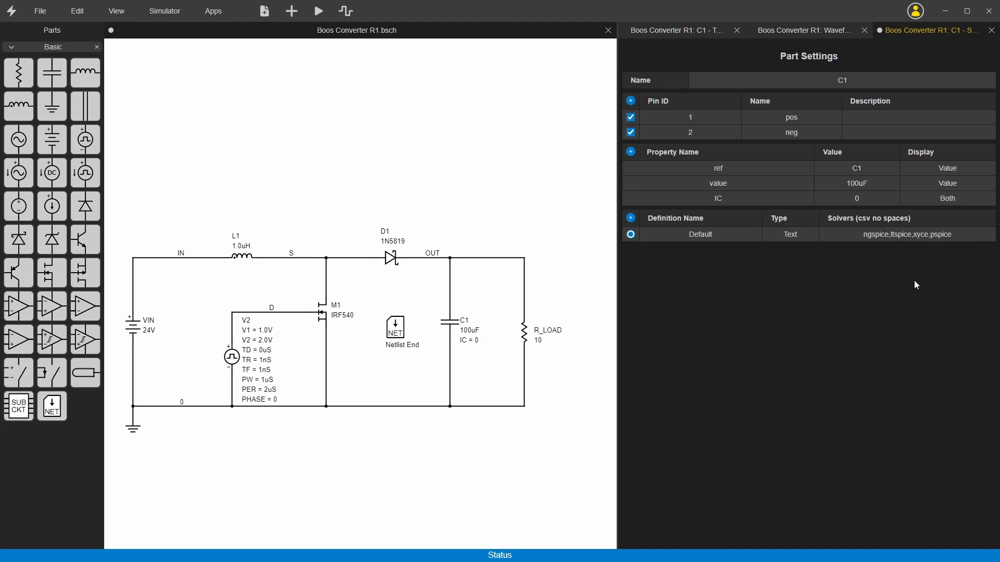
Replace the fixed 0 in C1's template with the property reference ${ic} and widen the editor pane slightly.
double_click(452, 327)
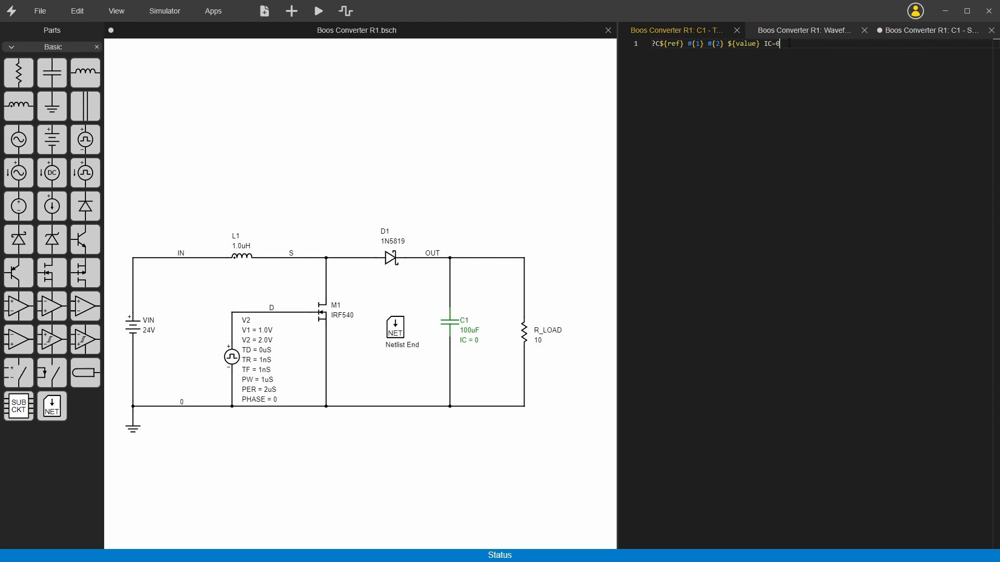
key("BackSpace")
type("${ic")
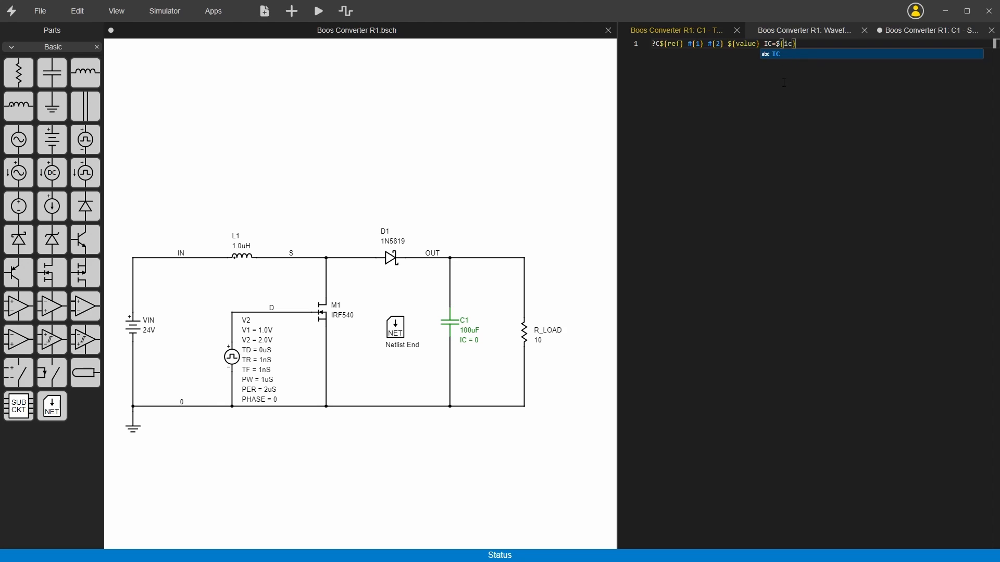
left_click(805, 47)
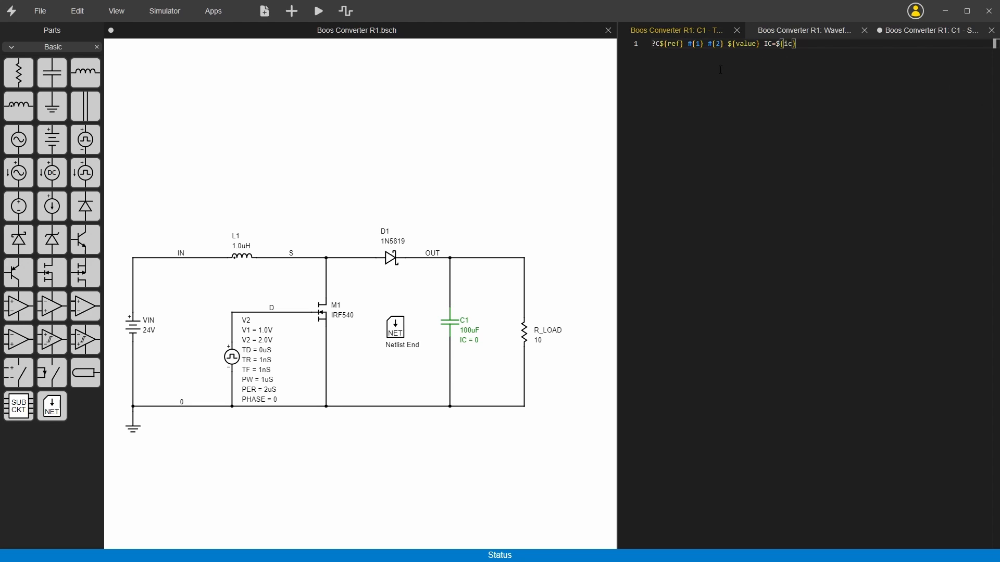
left_click_drag(616, 100, 535, 104)
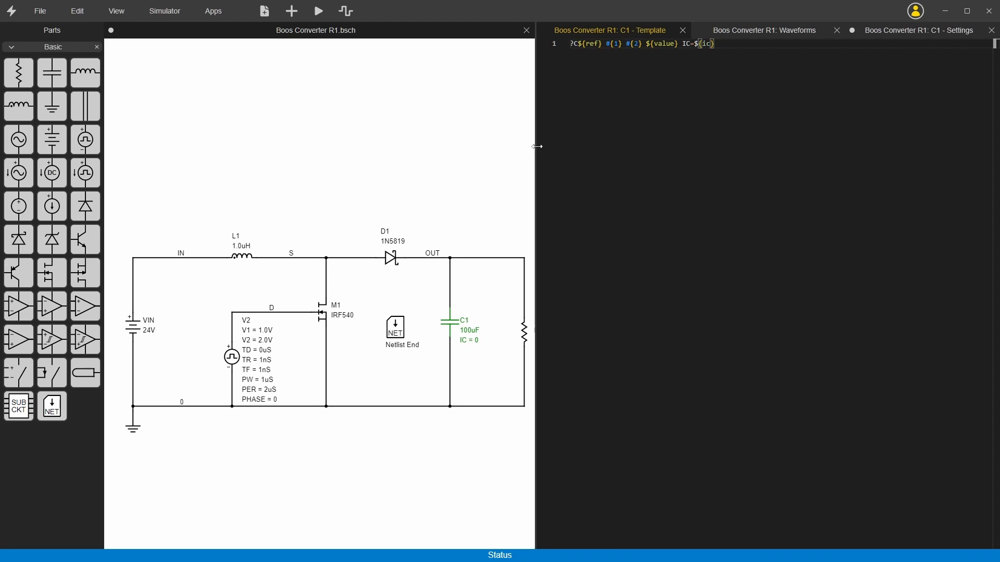
left_click_drag(537, 146, 583, 147)
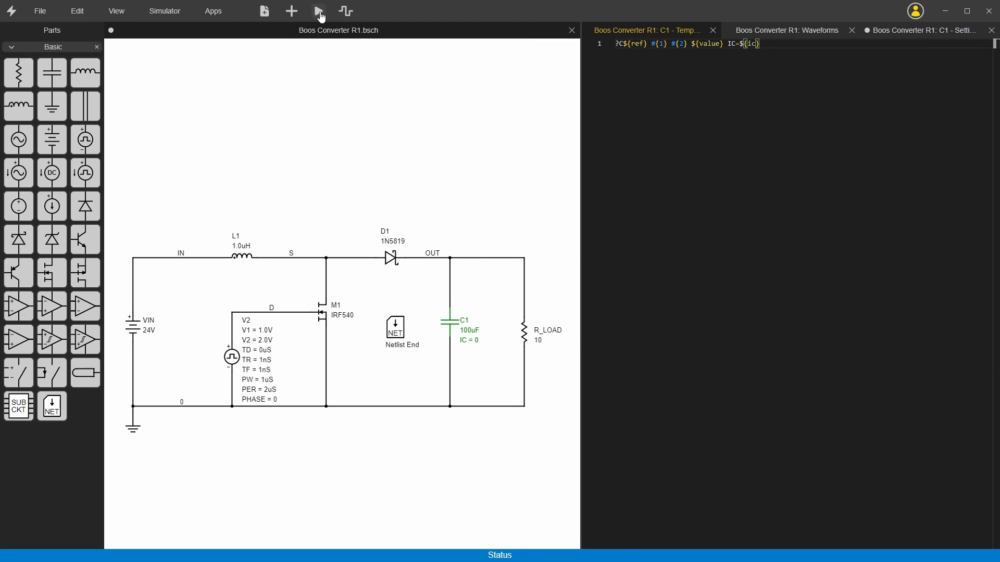
Save C1's settings and template changes and rerun the boost converter simulation.
left_click(320, 12)
left_click(920, 31)
key("ctrl+s")
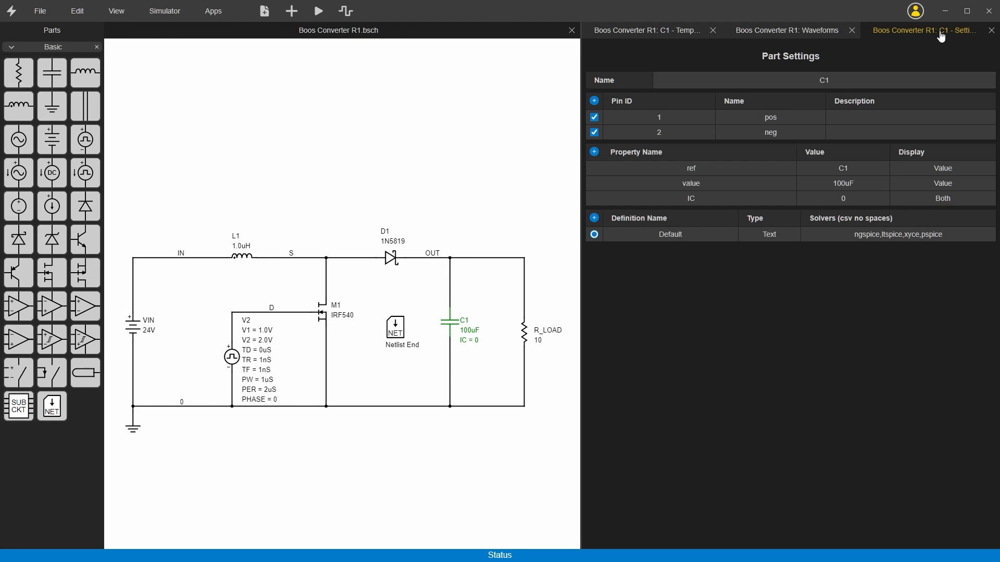
left_click(641, 33)
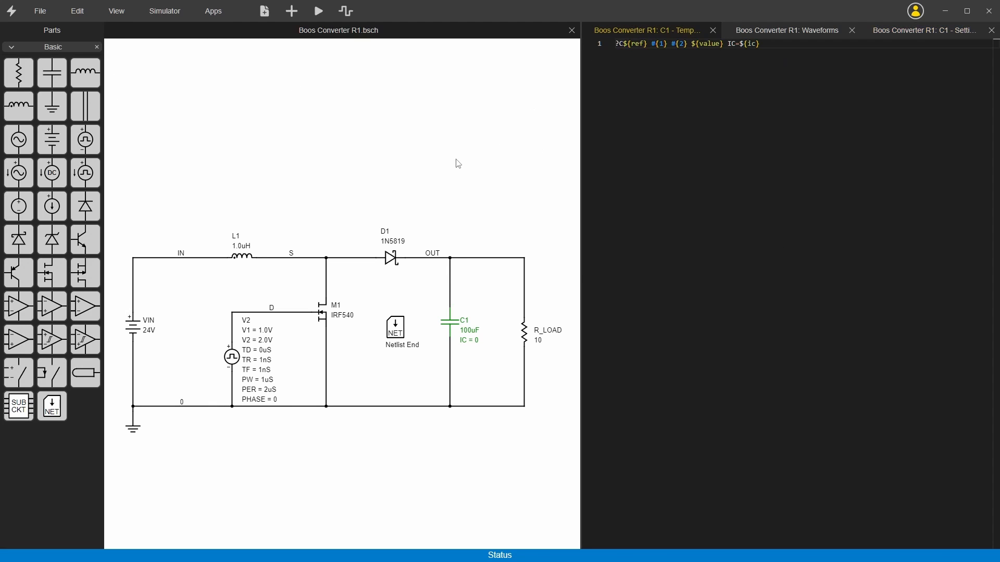
left_click(423, 163)
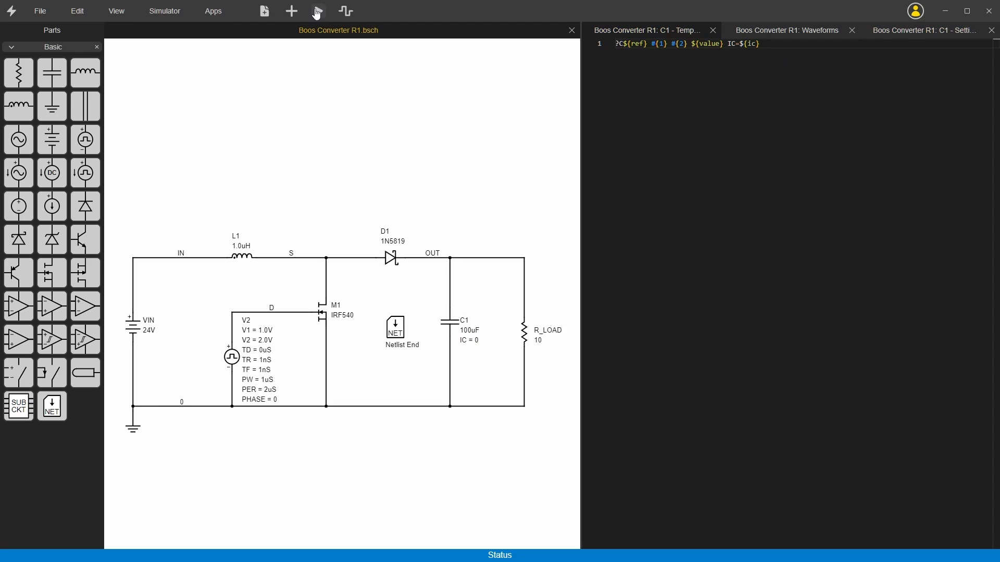
left_click(318, 11)
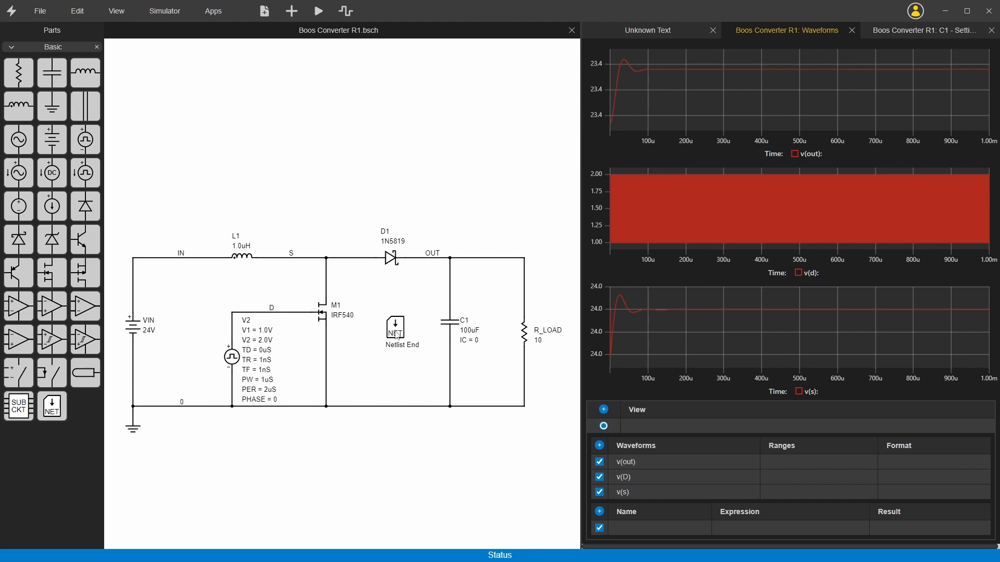
Generate the schematic's netlist and highlight the initial-condition entry on the C1 line.
left_click(440, 184)
key("n")
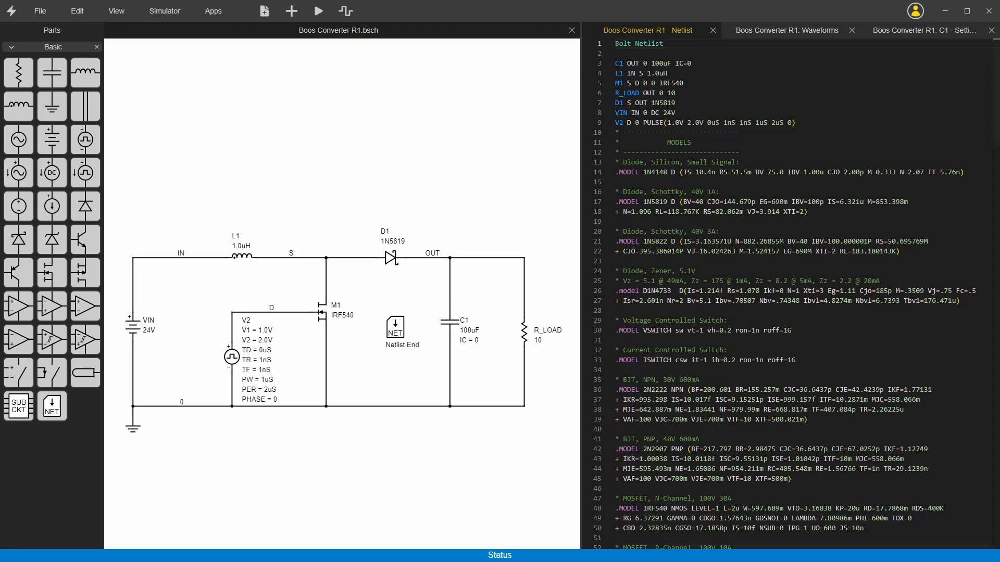
left_click_drag(700, 62, 671, 63)
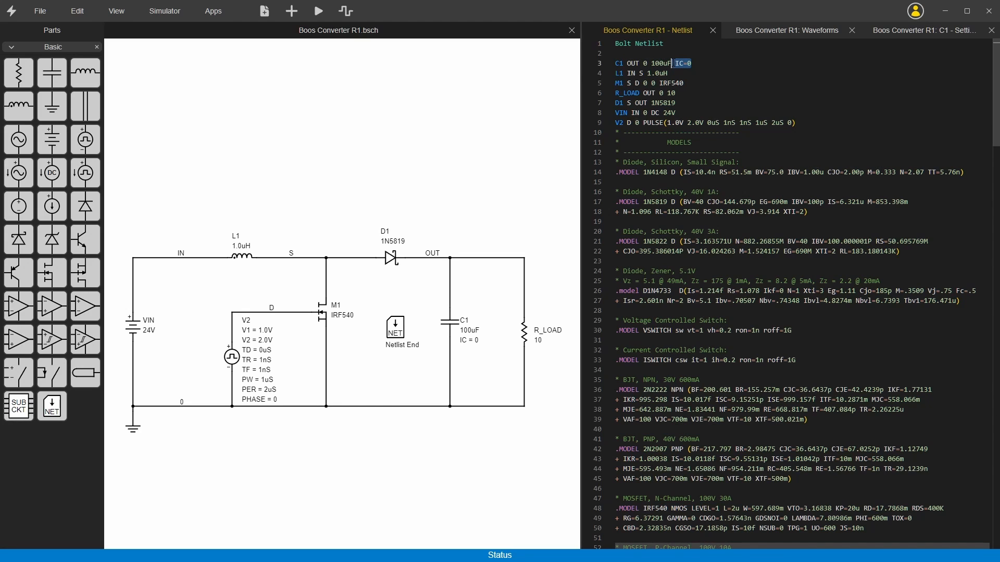
left_click(442, 159)
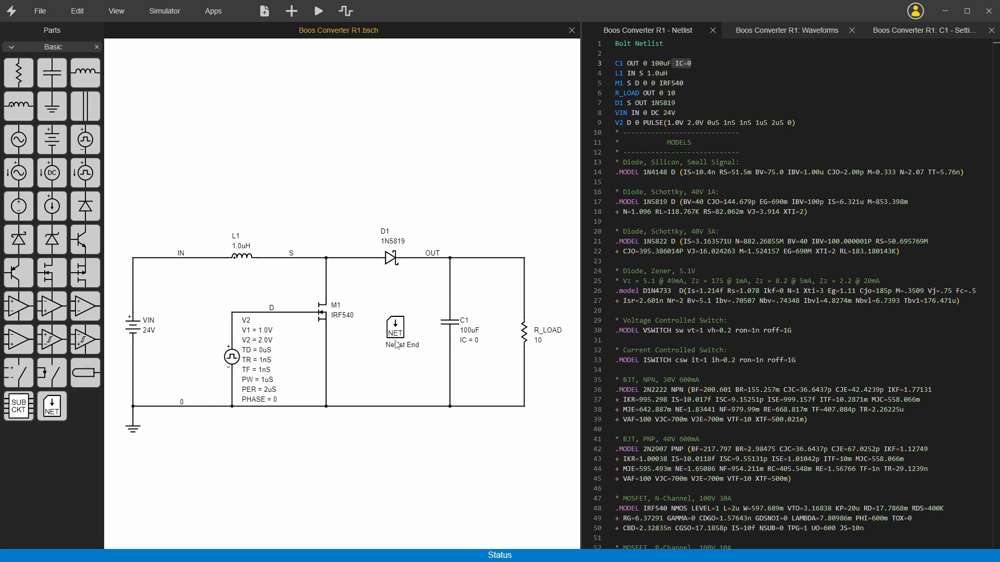
Append uic to the active tran 5u 1m command in the Netlist End block's template.
scroll(686, 354, "down", 4)
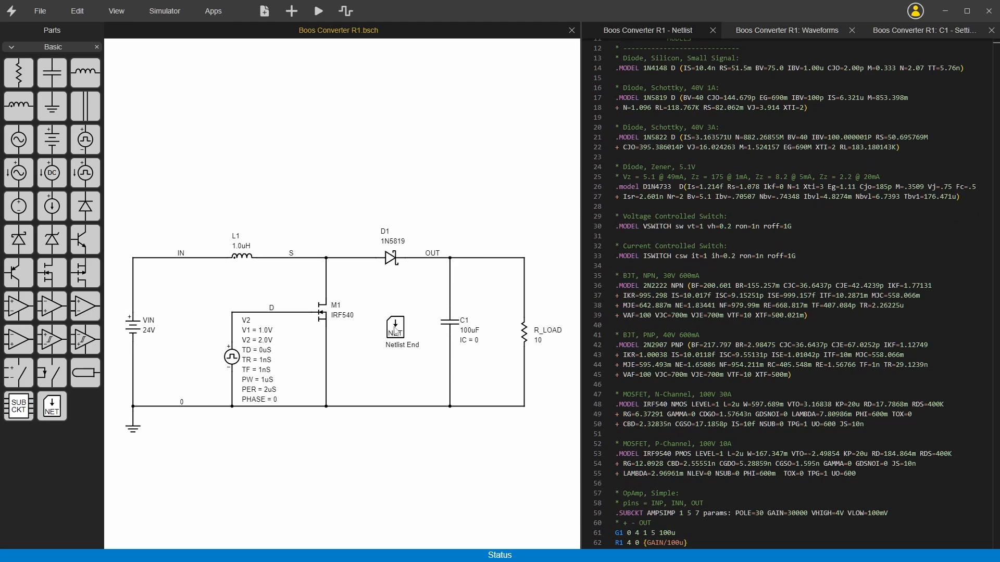
left_click(396, 332)
double_click(396, 331)
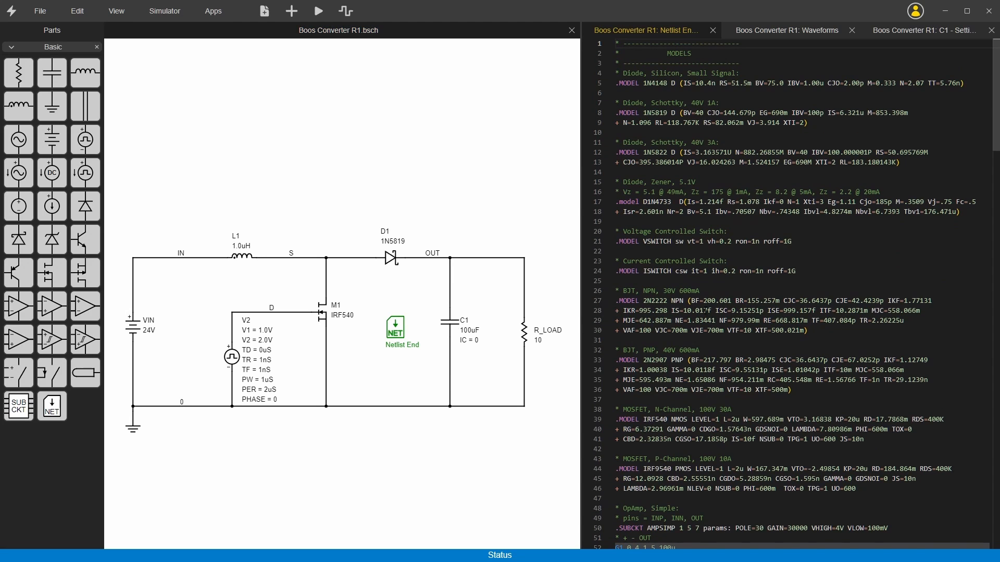
scroll(700, 338, "down", 8)
scroll(701, 339, "down", 15)
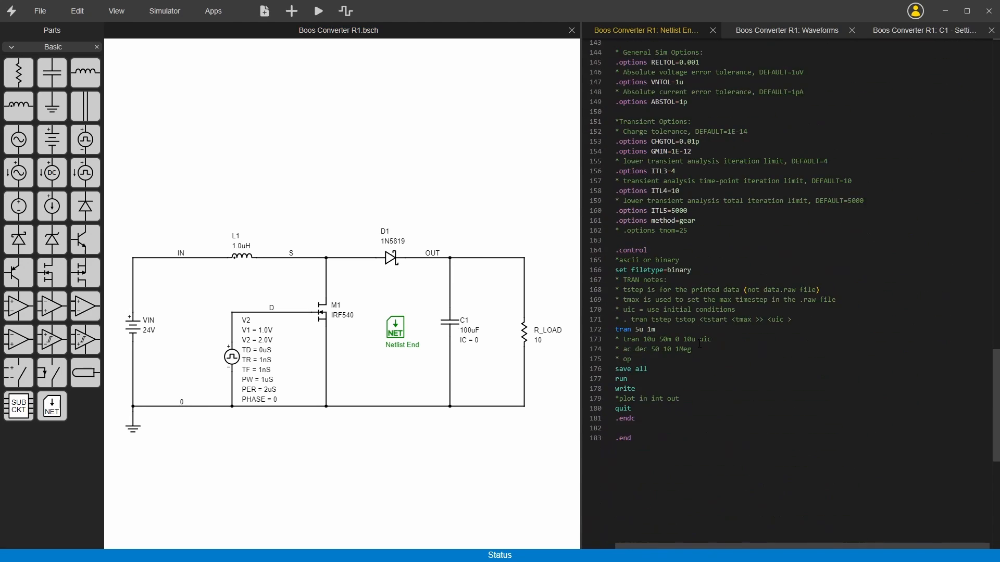
double_click(623, 329)
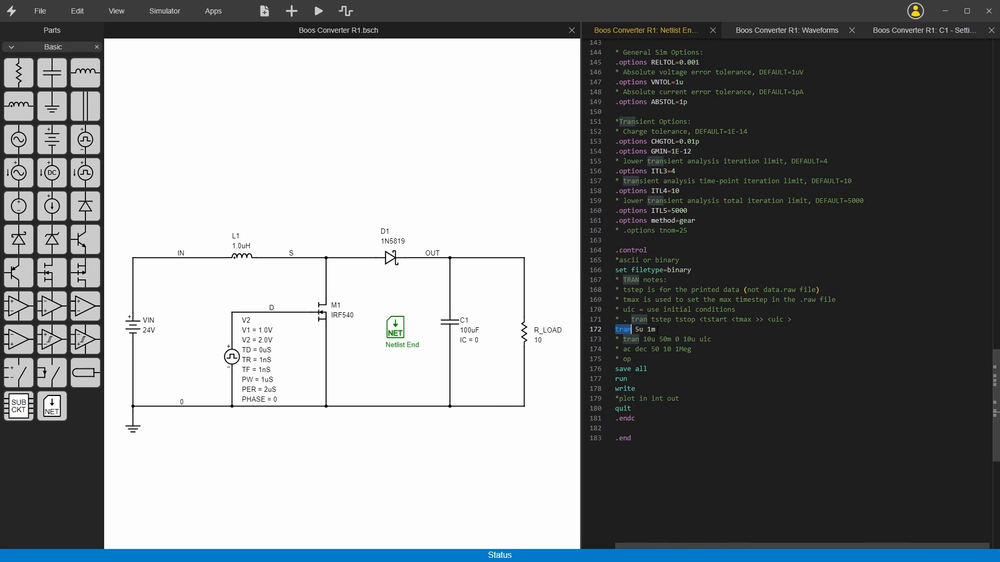
double_click(777, 320)
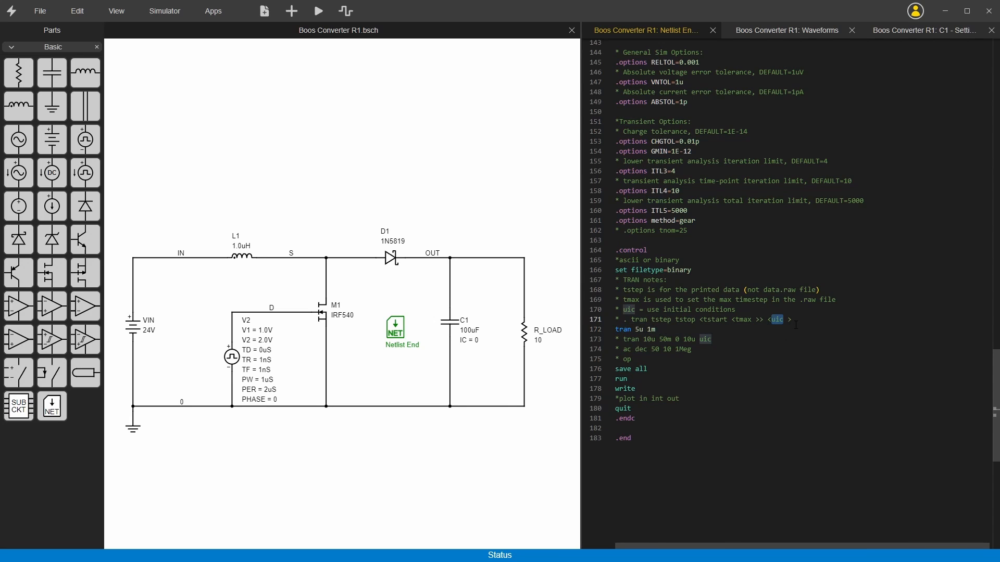
left_click(697, 328)
type("uic")
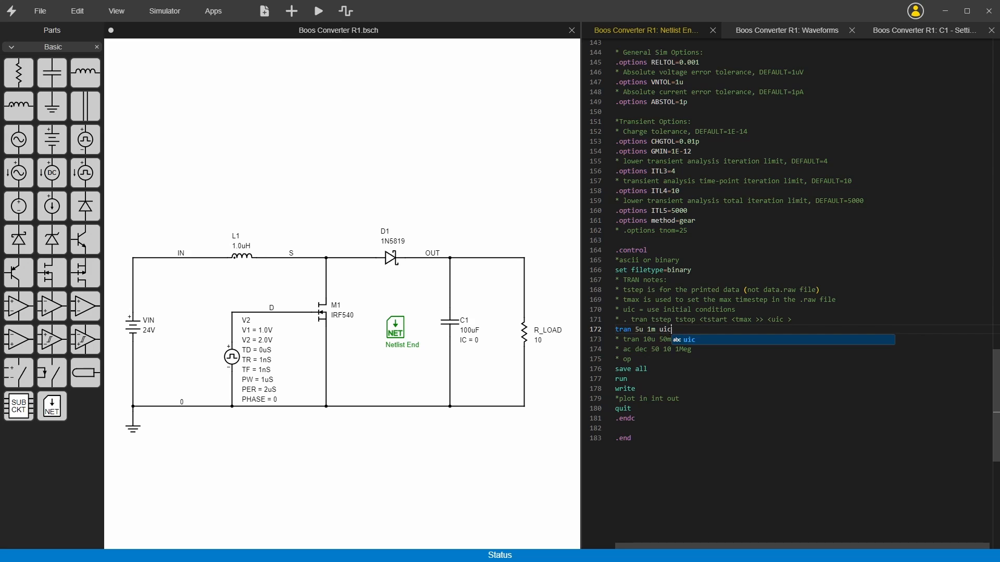
key("Escape")
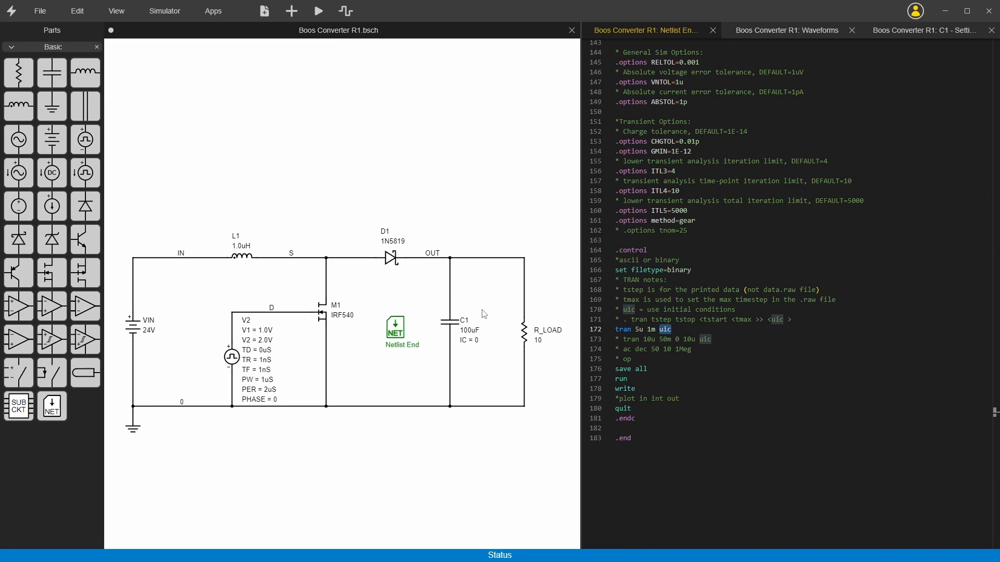
Shift C1's labels slightly upward in the schematic and rerun the simulation.
left_click(483, 331)
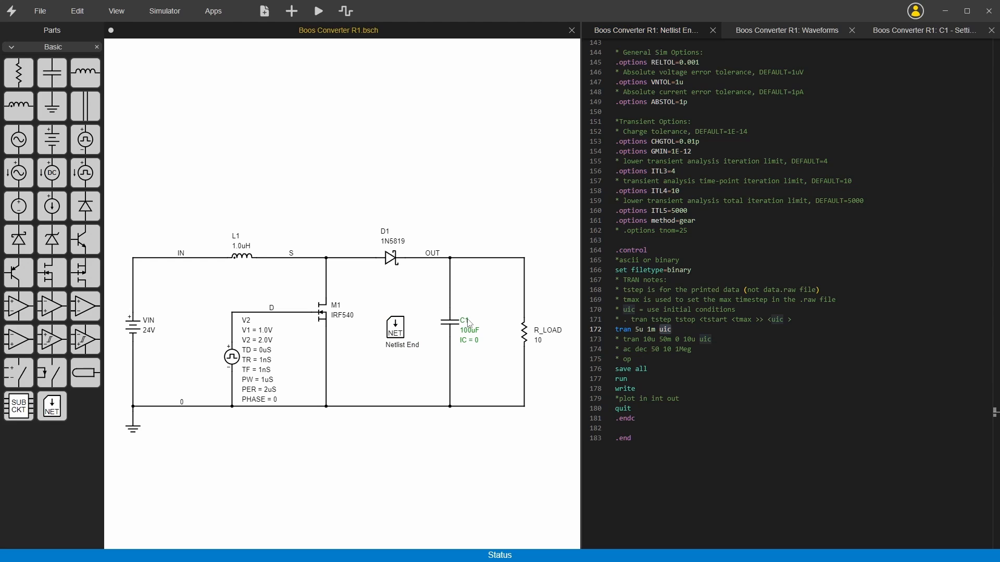
left_click_drag(468, 323, 468, 318)
left_click(486, 309)
left_click(320, 12)
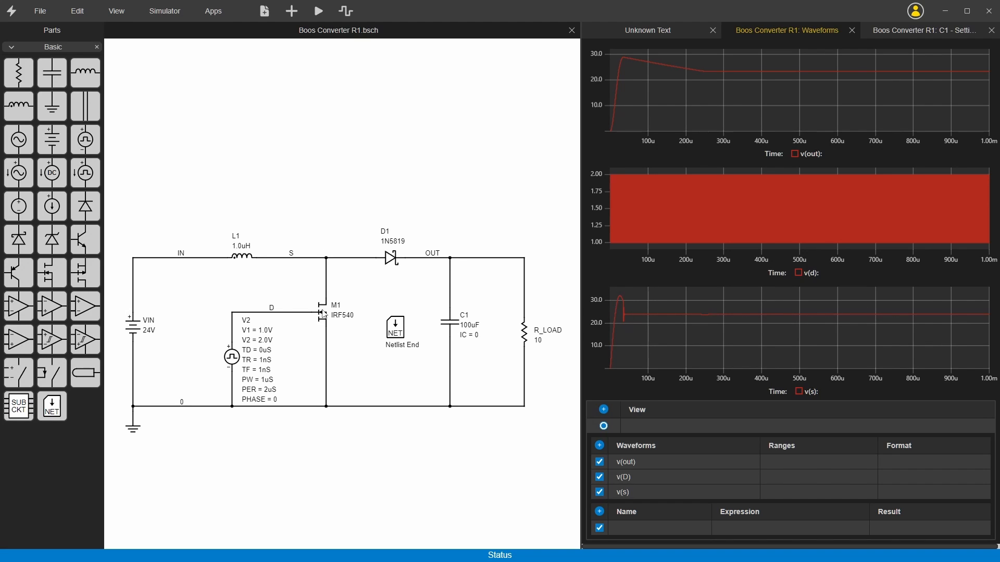
Look up the IRF540 MOSFET model in the netlist and highlight its VTO threshold parameter.
double_click(399, 332)
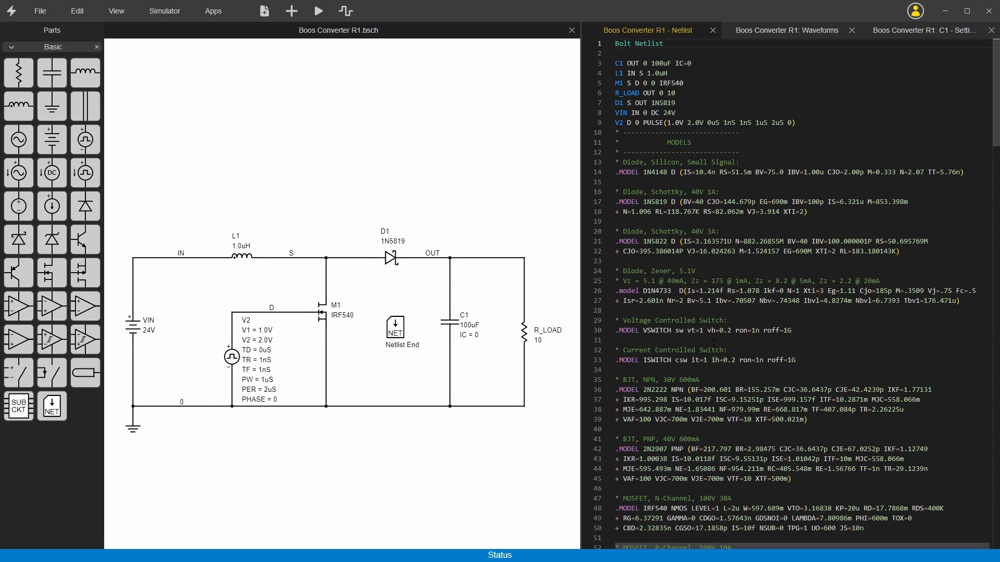
scroll(710, 346, "down", 5)
scroll(708, 347, "down", 3)
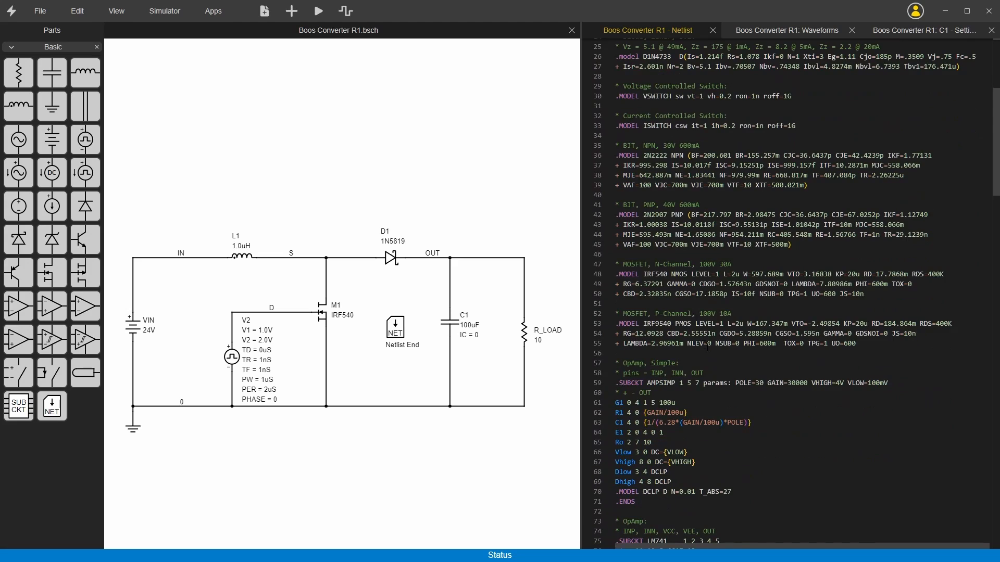
double_click(661, 274)
left_click_drag(787, 275, 832, 275)
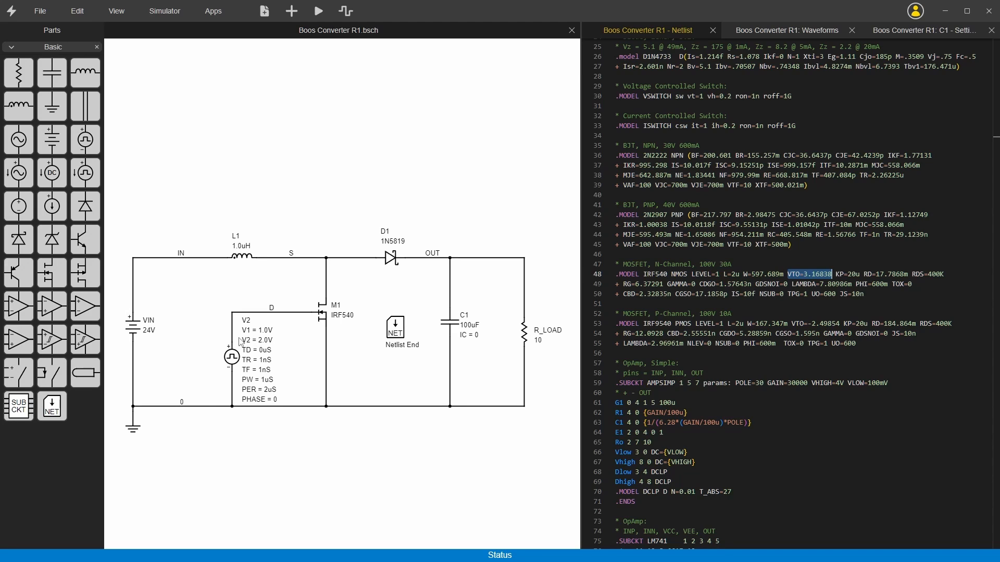
Set the V2 pulse source's V1 level to 0 and its V2 level to 12.
left_click(265, 337)
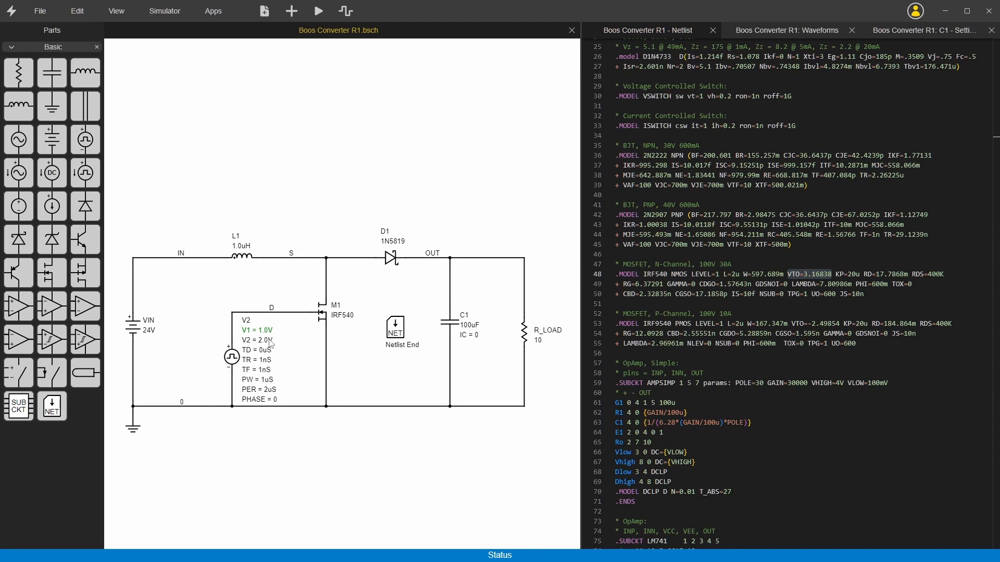
double_click(266, 332)
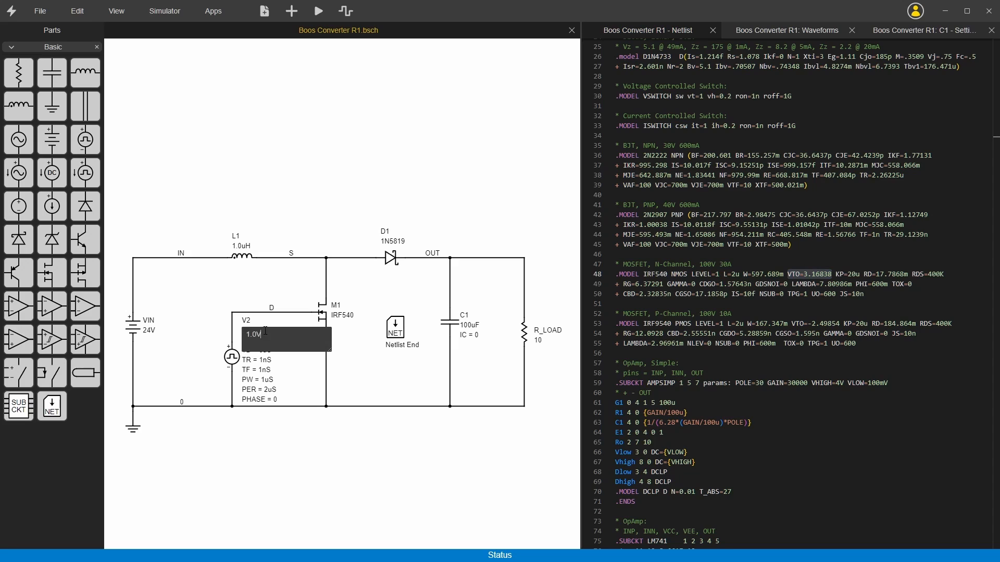
left_click_drag(266, 336, 234, 336)
type("0")
key("Return")
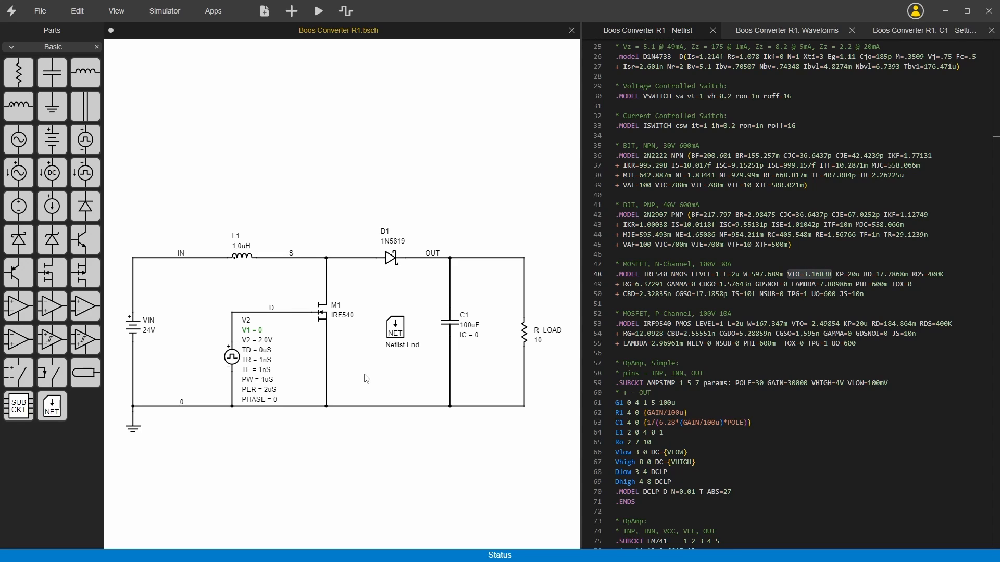
double_click(270, 341)
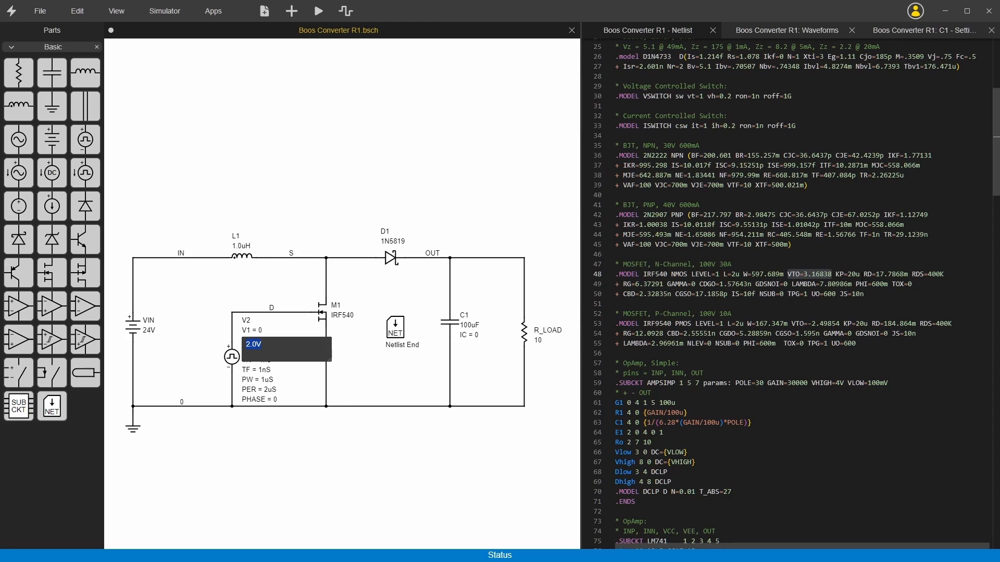
type("12")
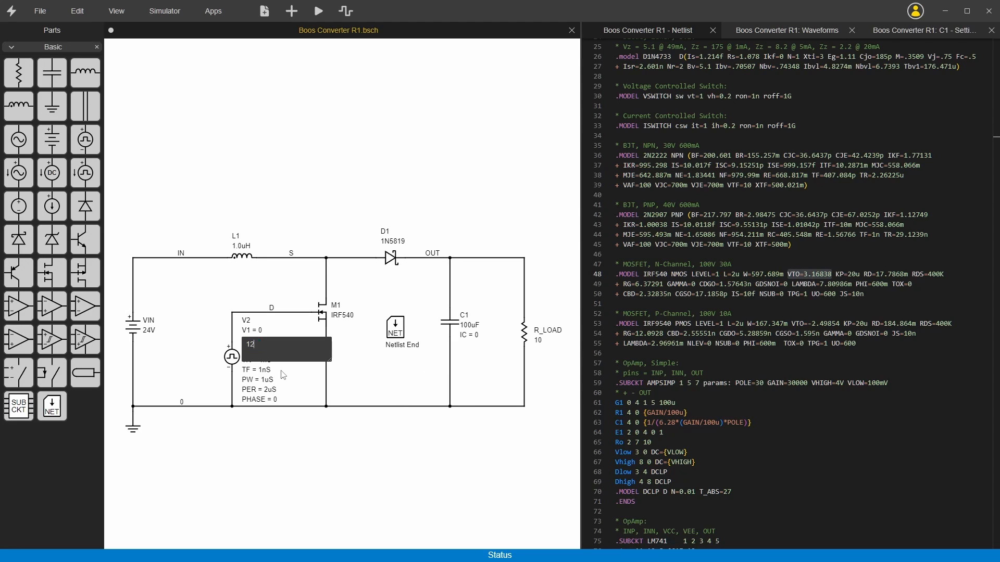
key("Return")
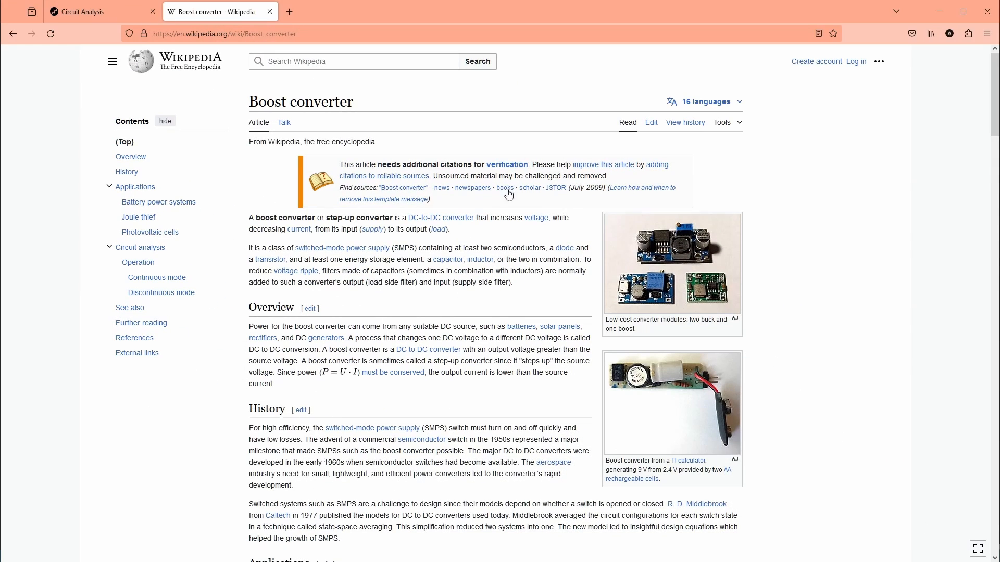
Review the continuous mode waveforms and ideal transfer function in Wikipedia's Boost converter article, then return to the schematic.
scroll(402, 218, "down", 15)
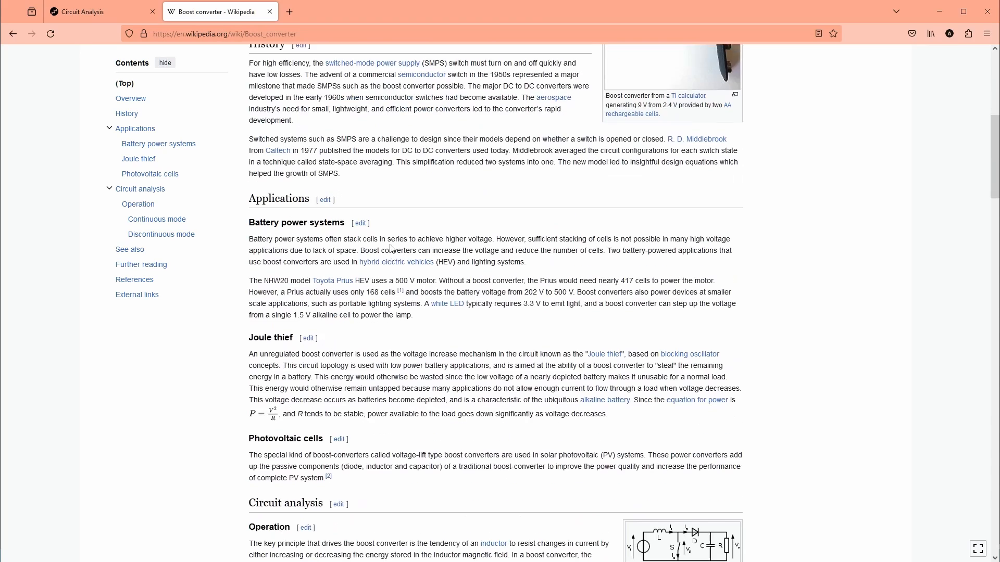
scroll(388, 250, "down", 6)
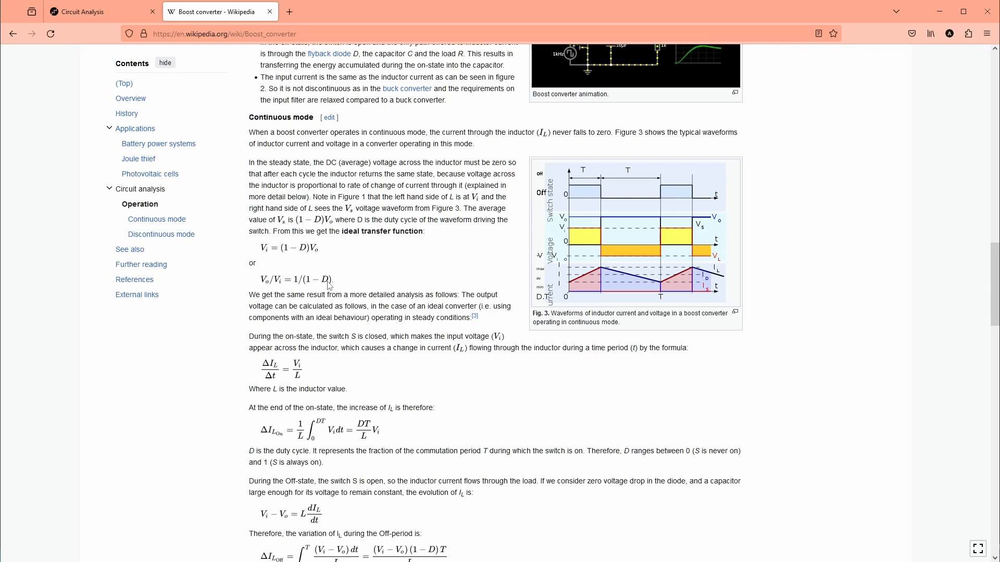
left_click(948, 12)
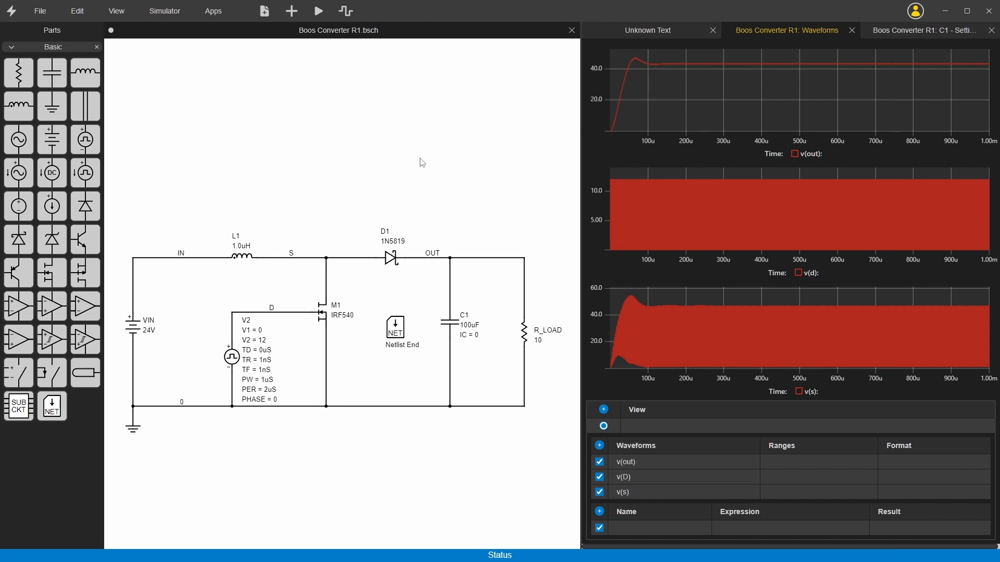
Set the R_LOAD resistance to 50 and rerun the simulation.
left_click(539, 346)
left_click(541, 346)
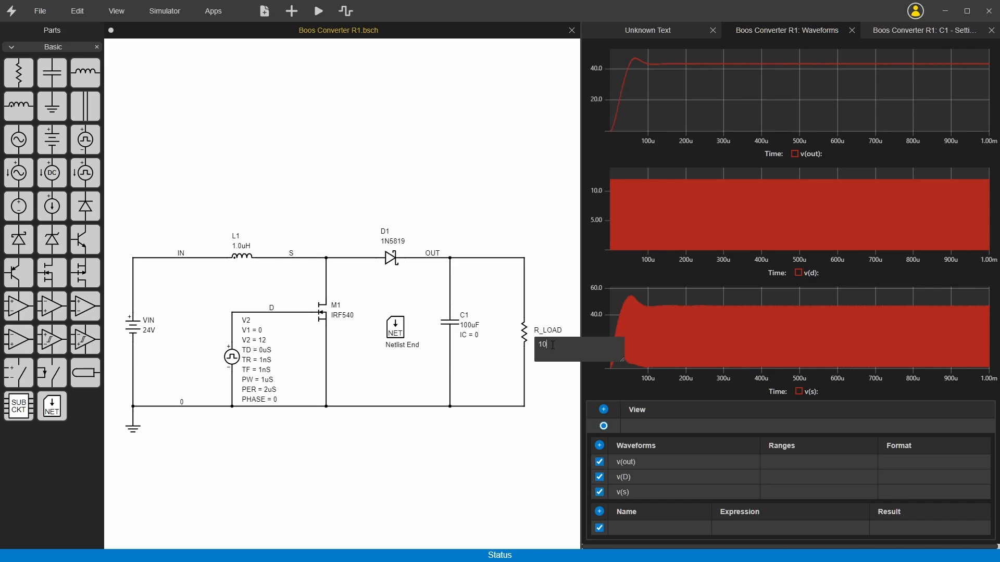
key("Return")
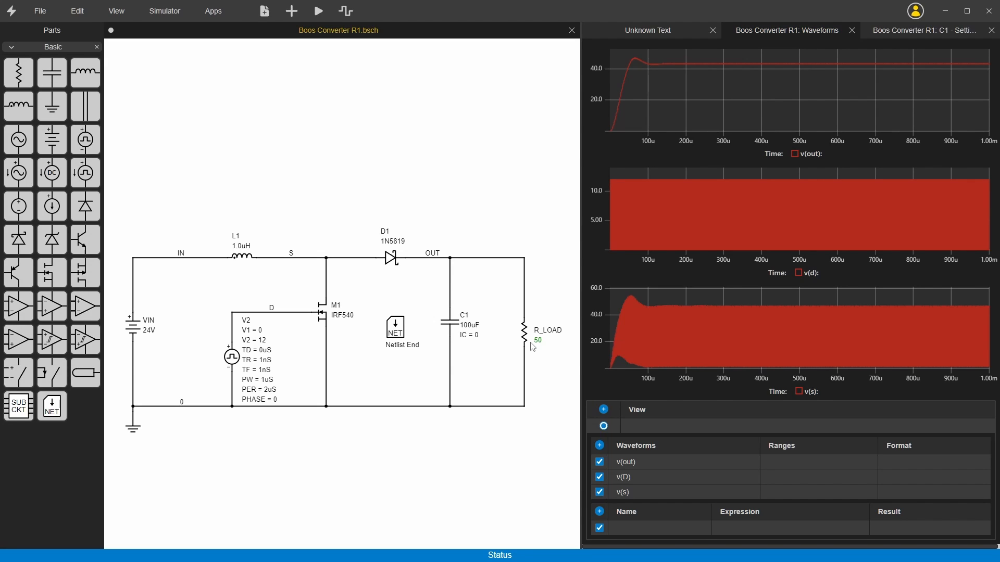
left_click(318, 16)
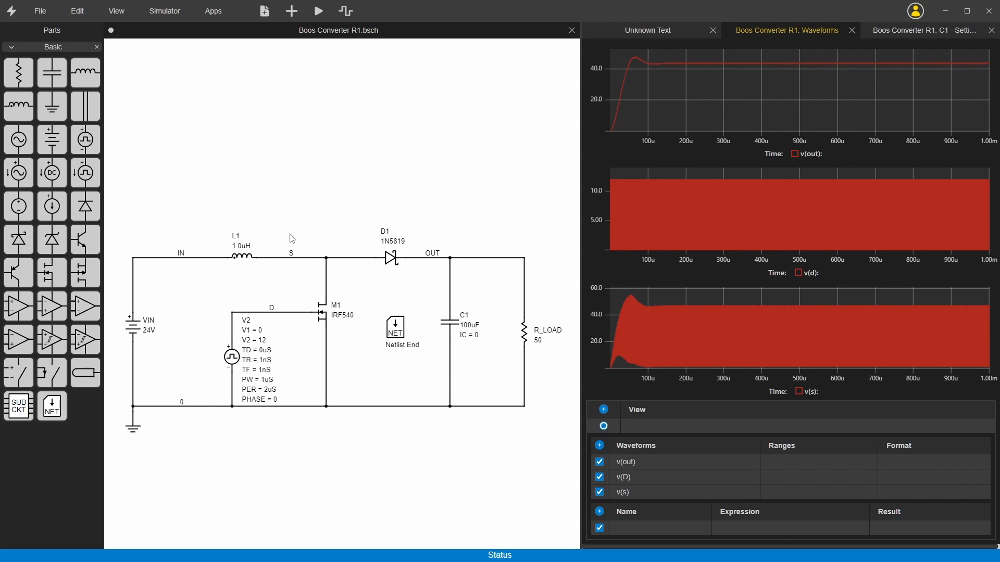
Set inductor L1 to 10uH and rerun the simulation.
left_click(244, 252)
double_click(246, 251)
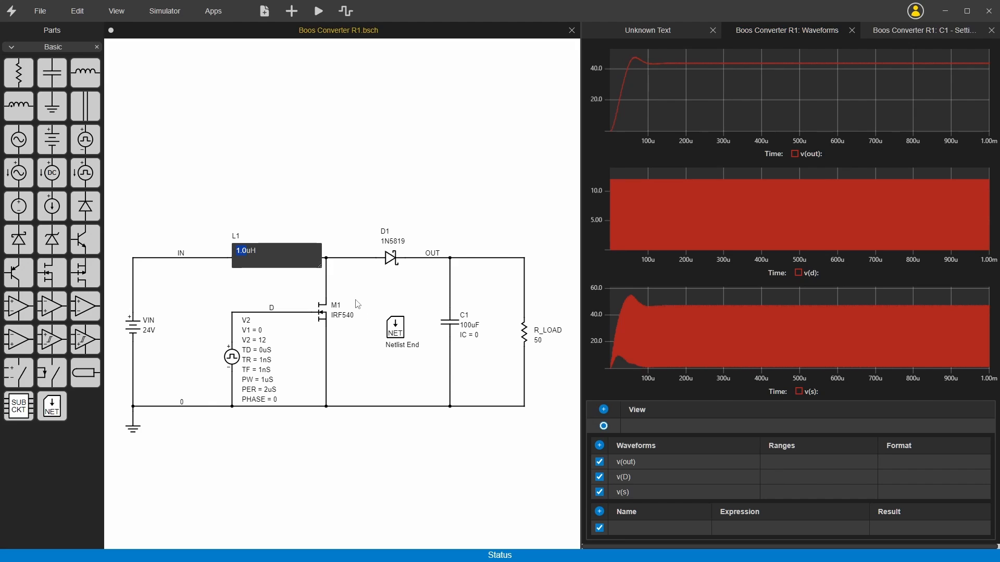
type("10")
key("Return")
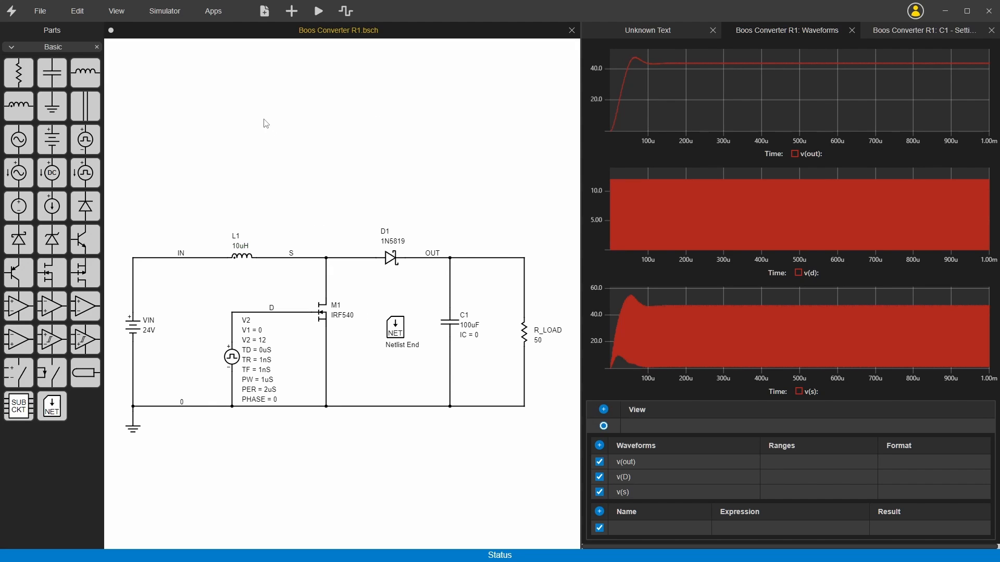
left_click(319, 11)
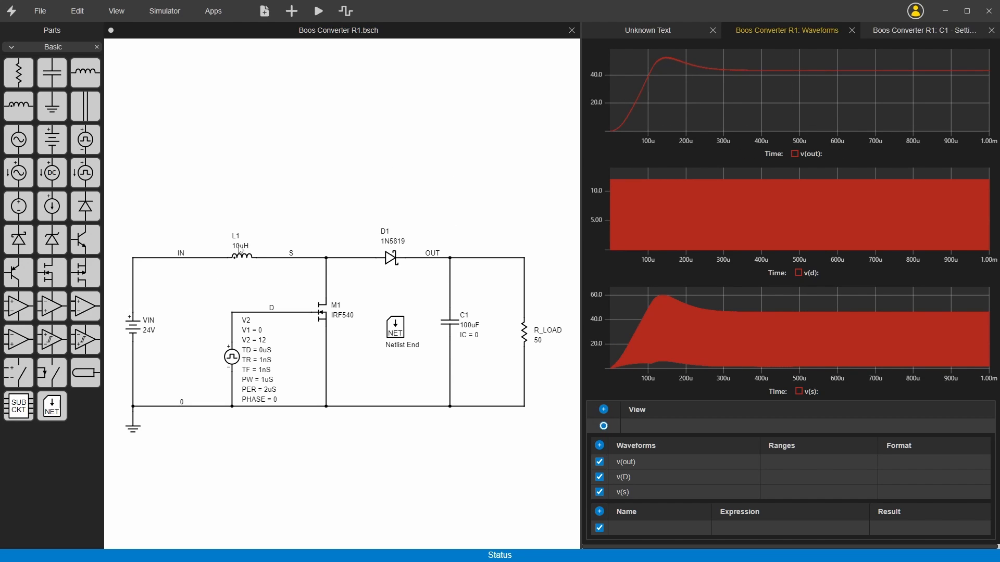
Set inductor L1 to 0.1uH and rerun the simulation.
left_click(242, 254)
left_click(243, 253)
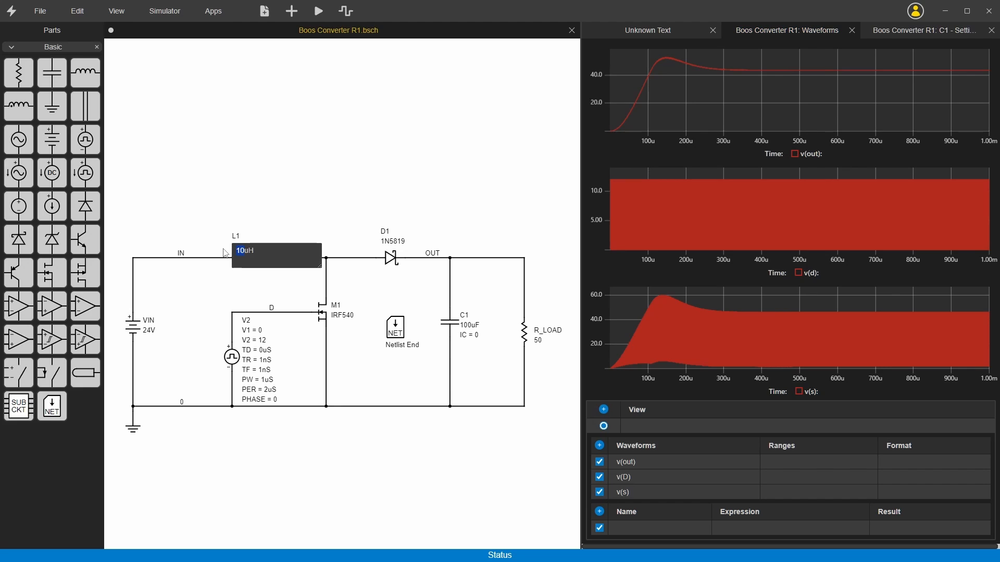
type("0.1uH")
key("Return")
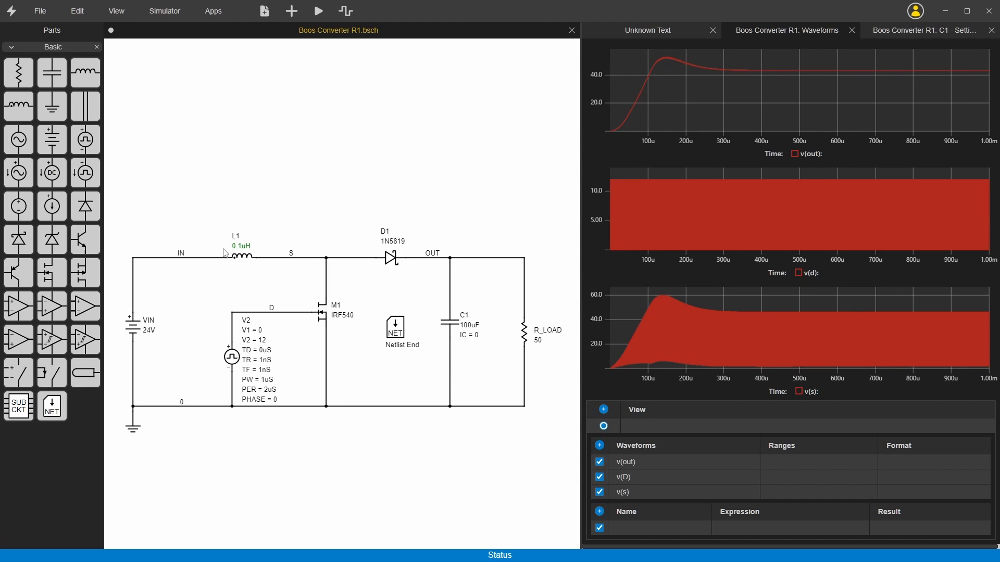
left_click(319, 11)
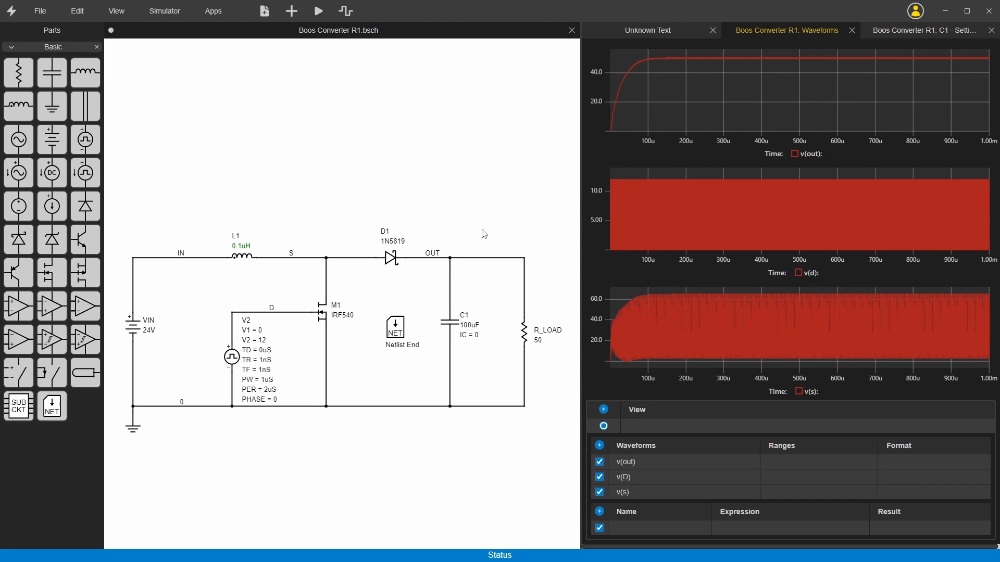
Review the default expression functions in the waveform viewer section of the circuitanalysis.com Bolt documentation.
left_click(793, 528)
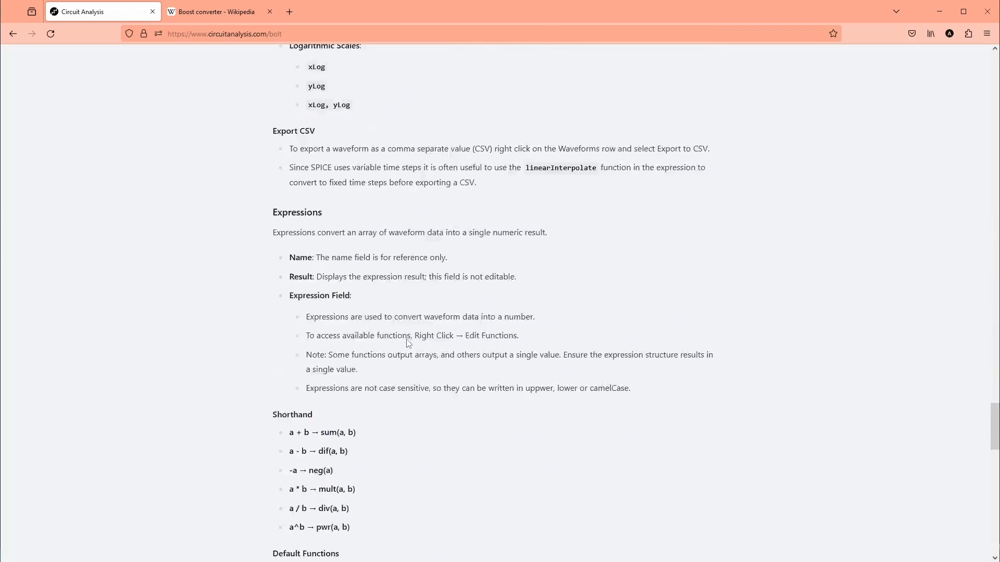
scroll(408, 343, "down", 10)
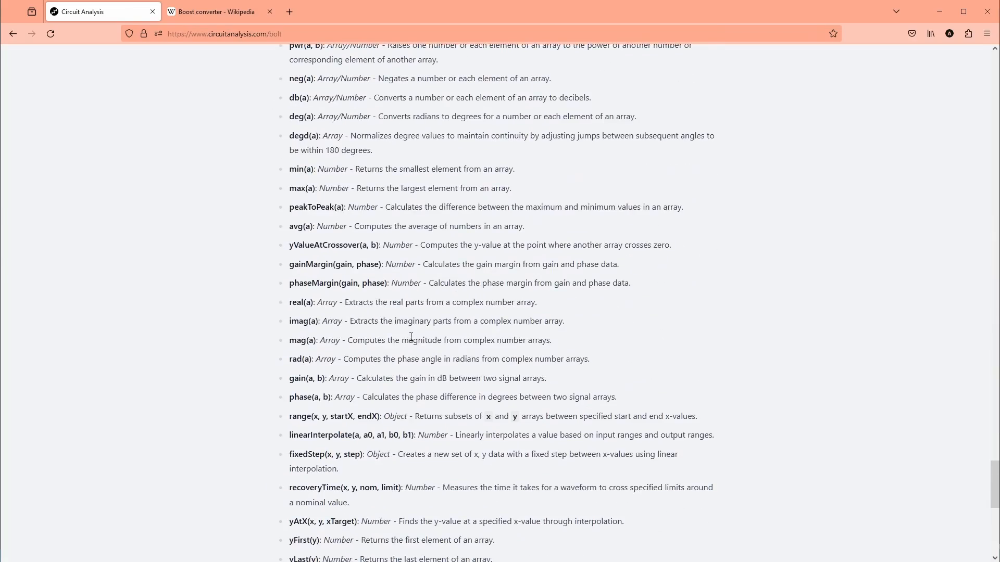
scroll(412, 336, "up", 2)
scroll(386, 308, "up", 1)
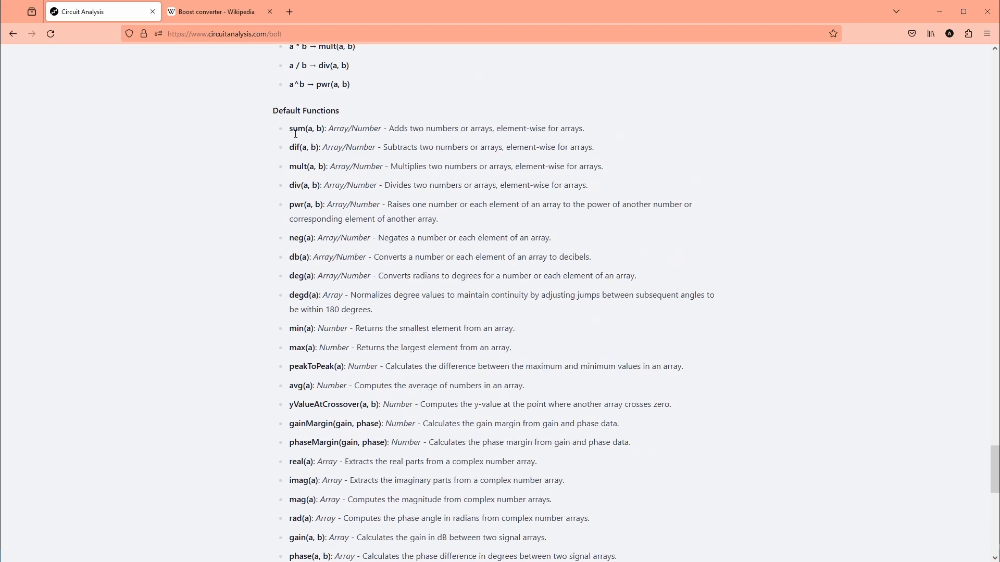
scroll(307, 357, "down", 9)
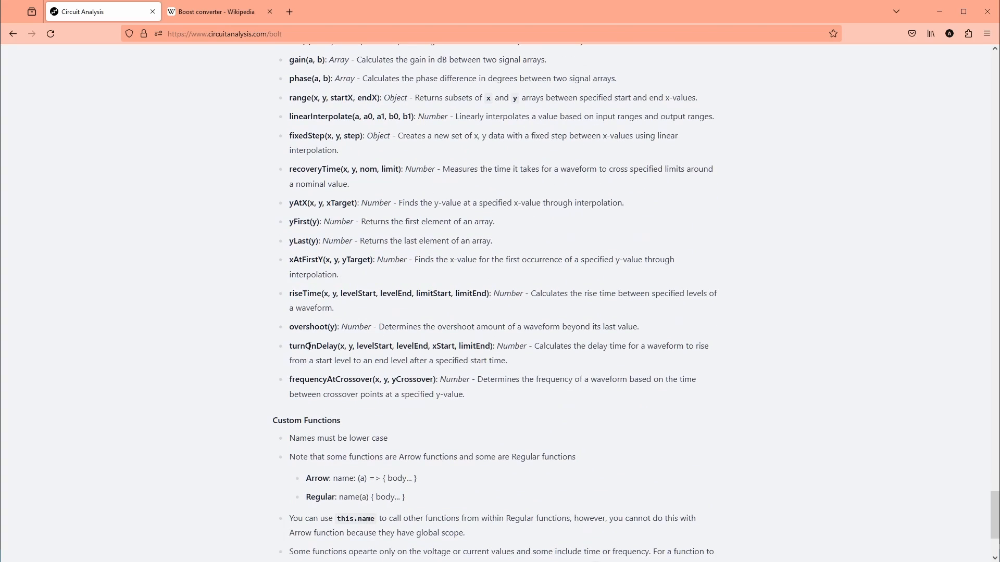
scroll(310, 348, "up", 2)
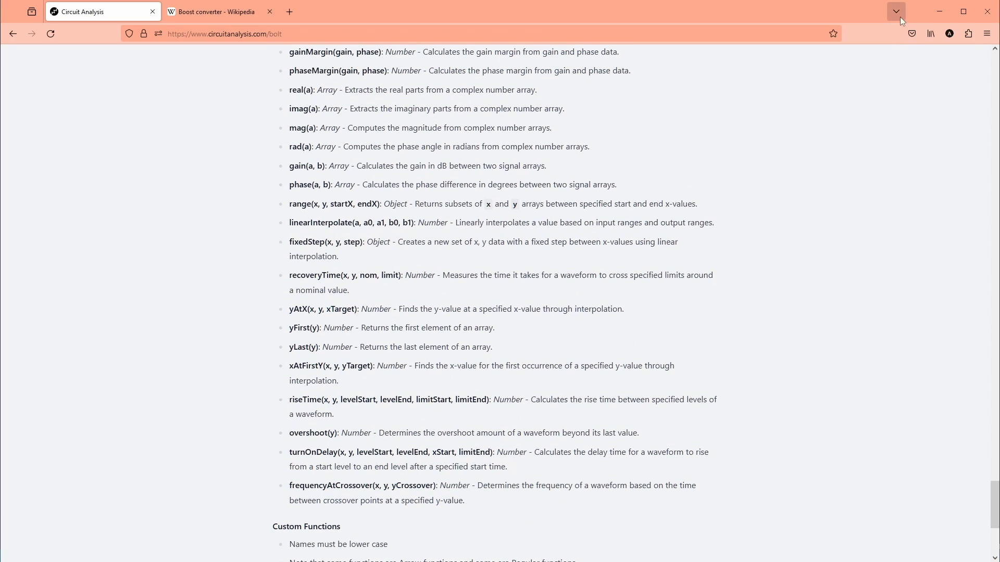
left_click(940, 11)
Open the waveform expression functions file, look through its function definitions, and close it.
right_click(744, 529)
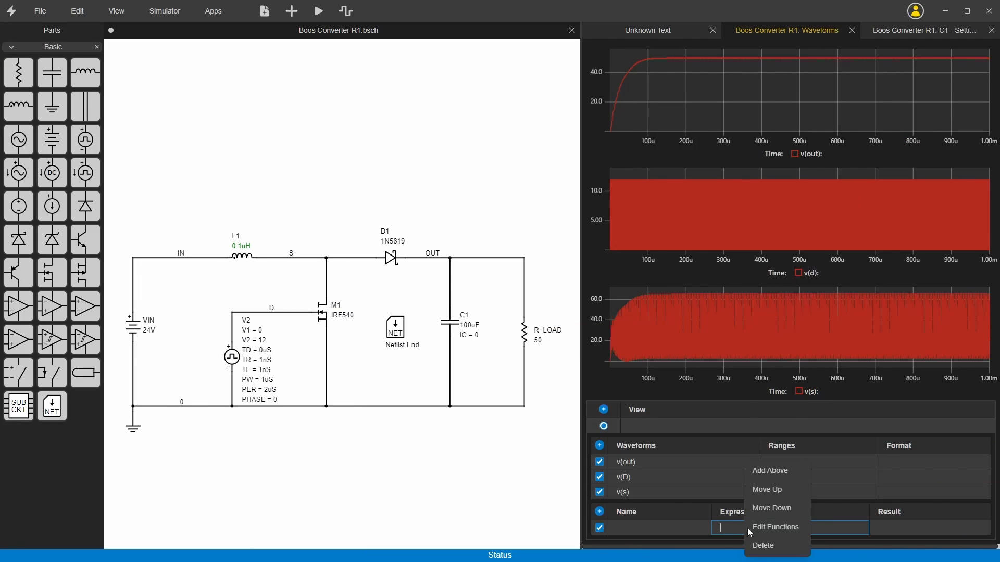
left_click(781, 527)
scroll(711, 382, "down", 20)
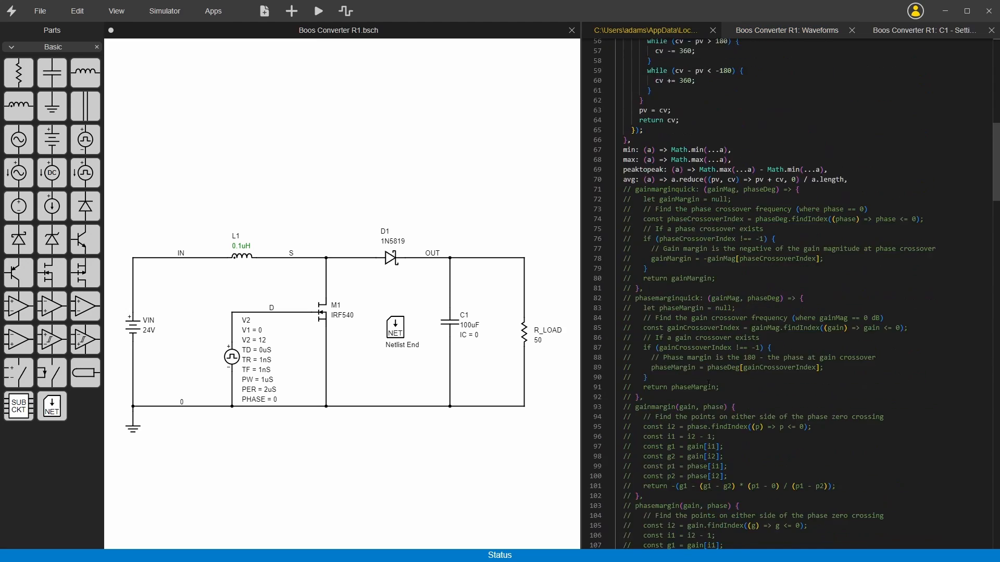
left_click(713, 30)
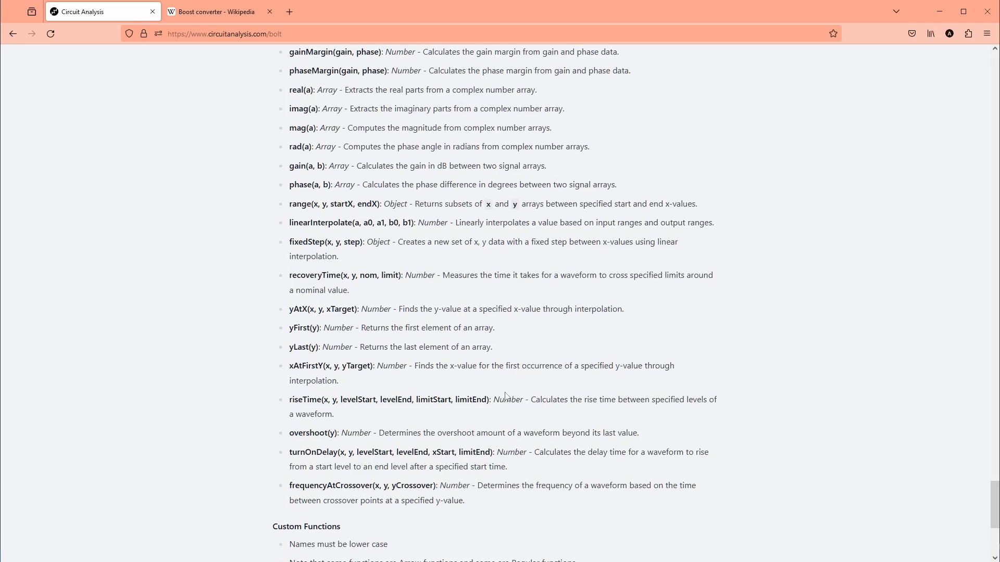
Copy the yLast function name from the Bolt documentation, enter the waveform expression yLast(V(OUT)), and save.
scroll(500, 291, "down", 2)
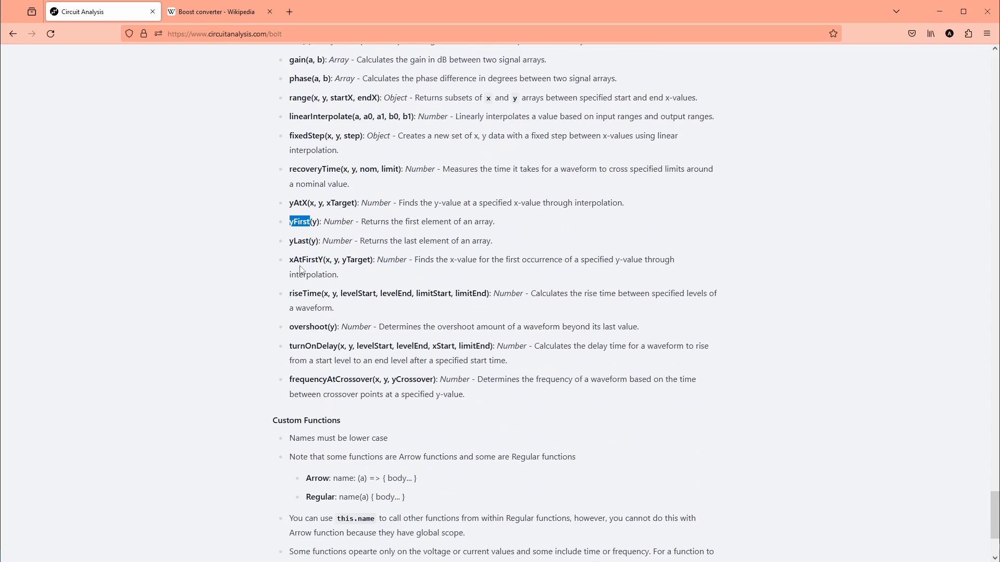
double_click(299, 241)
key("ctrl+c")
left_click(939, 11)
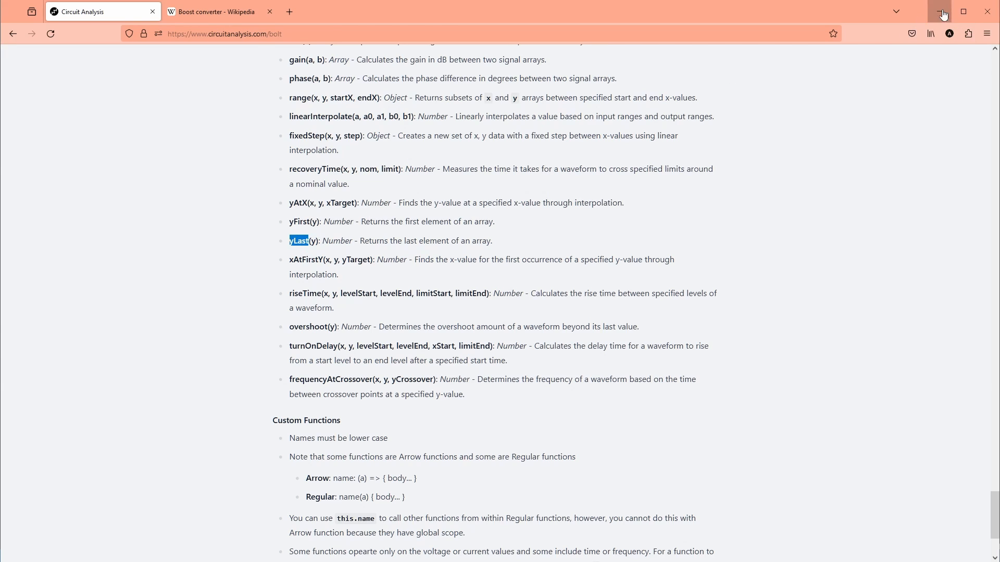
left_click(771, 529)
key("ctrl+v")
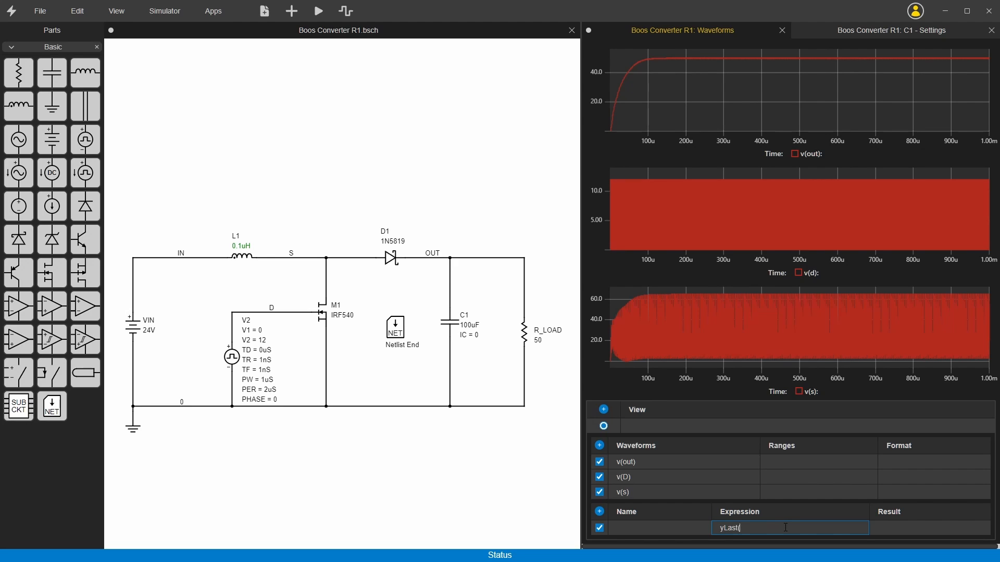
type("(V(OUT))")
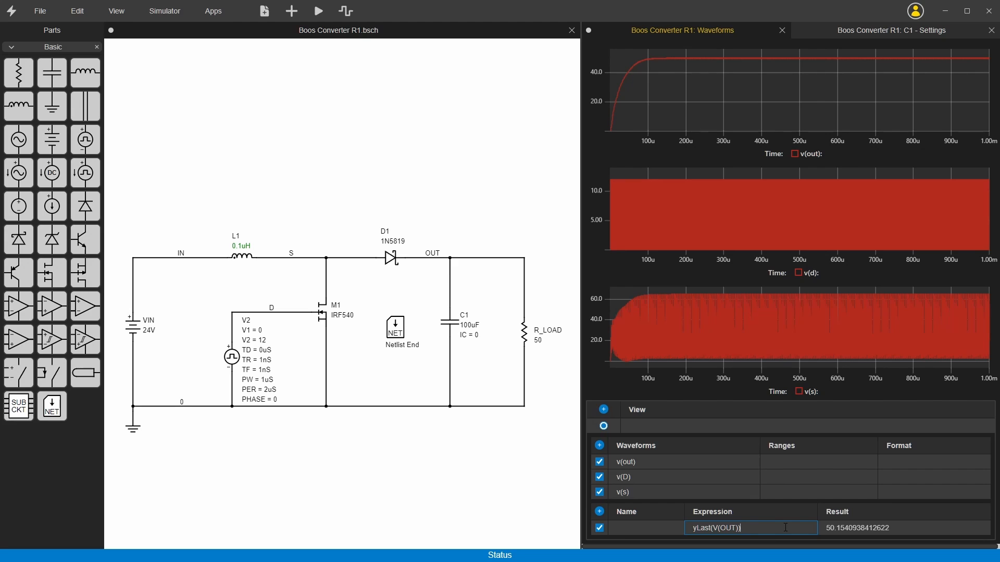
left_click(837, 526)
key("ctrl+s")
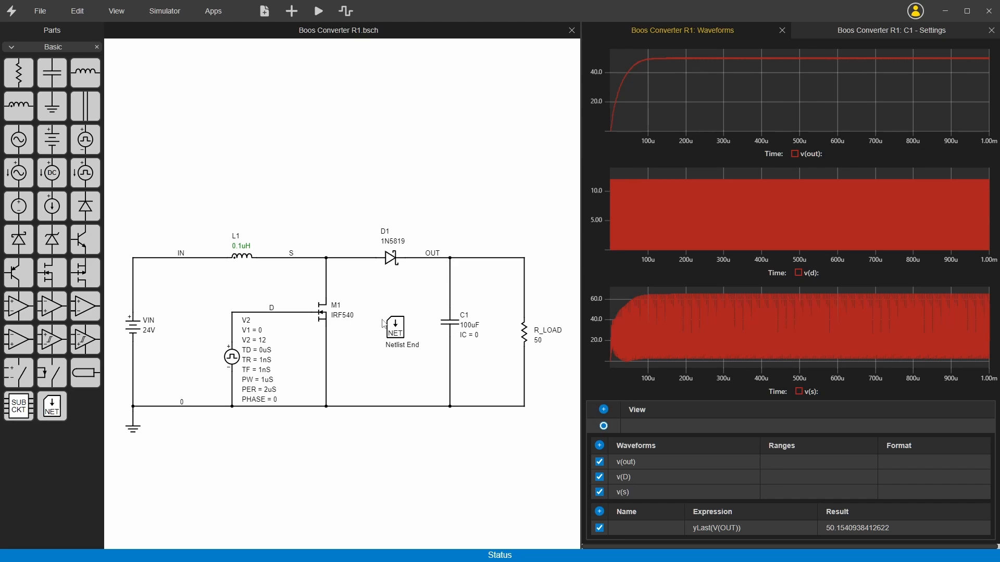
Open the Netlist End block and add the line .PARAM F=500KHz above the SIMULATION OPTIONS section.
left_click(400, 333)
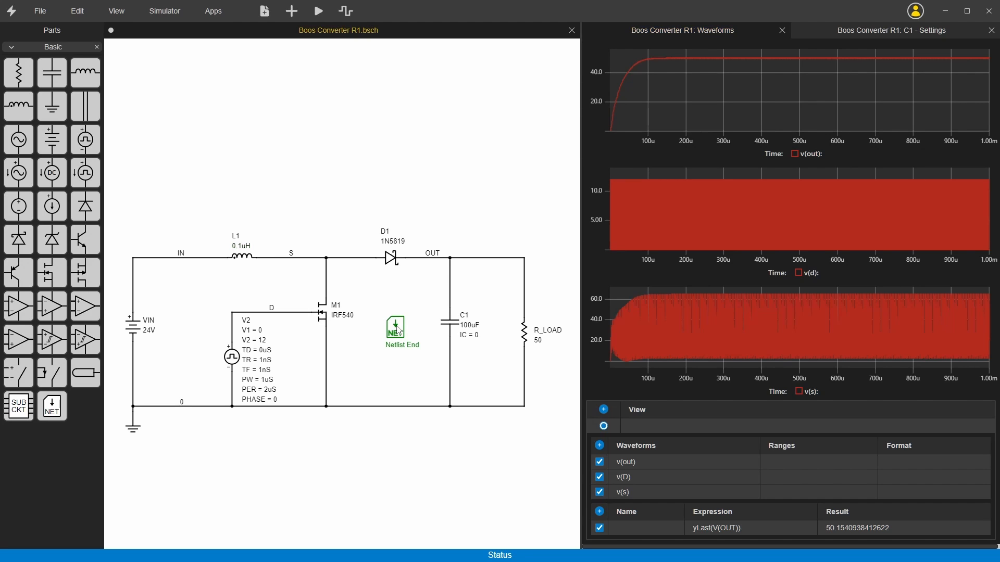
double_click(399, 329)
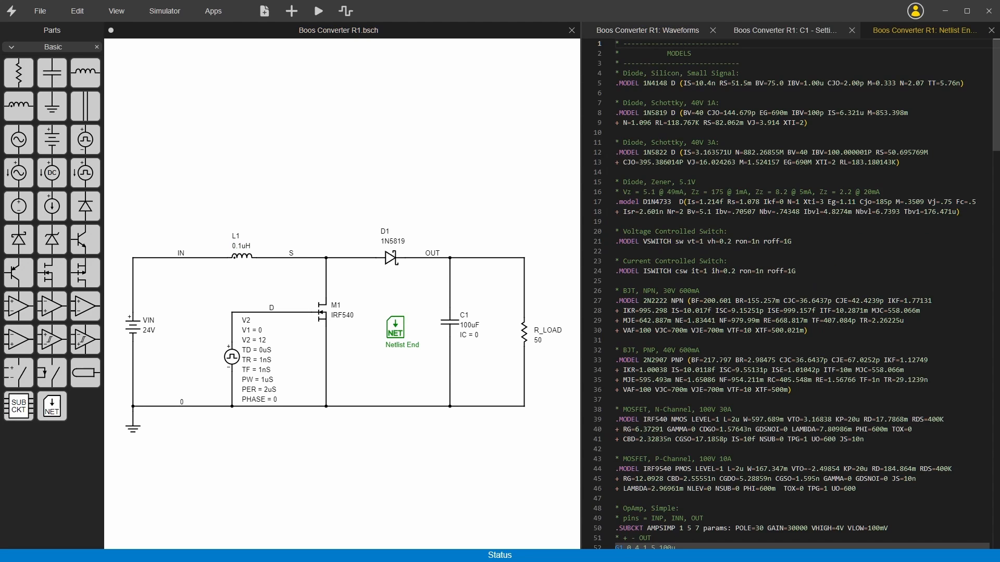
scroll(711, 363, "down", 4)
scroll(711, 363, "down", 20)
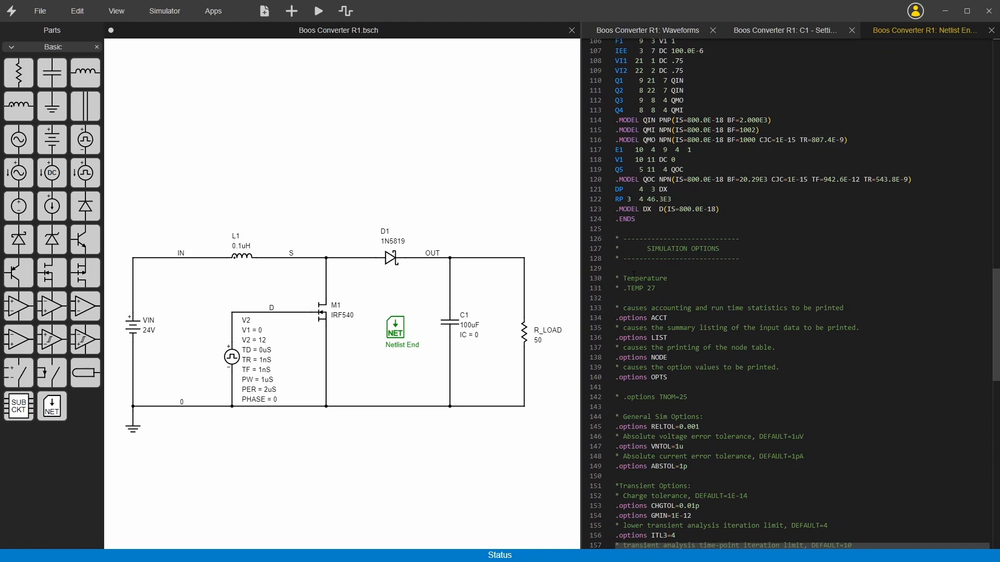
scroll(633, 275, "down", 1)
type(".")
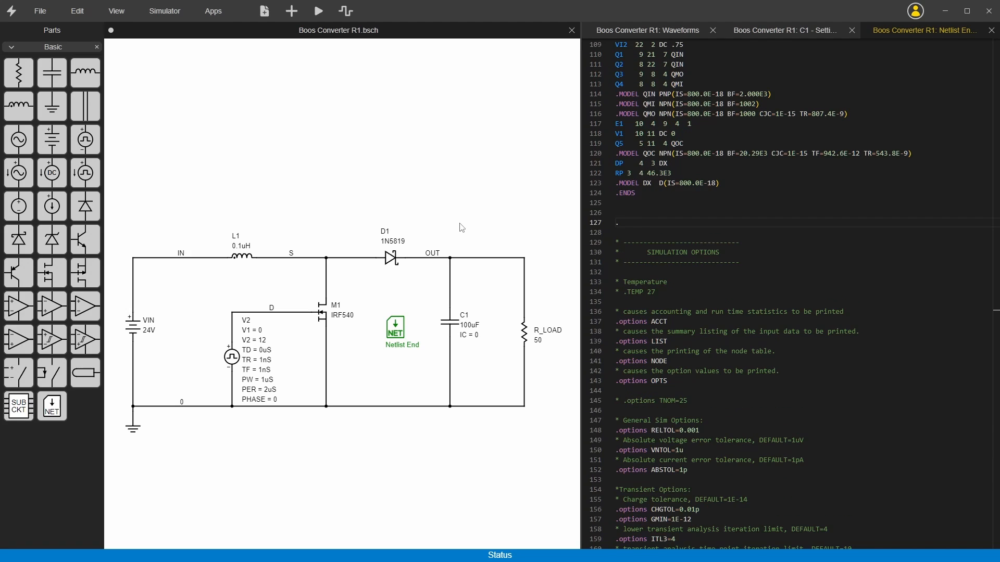
type("PARAM F")
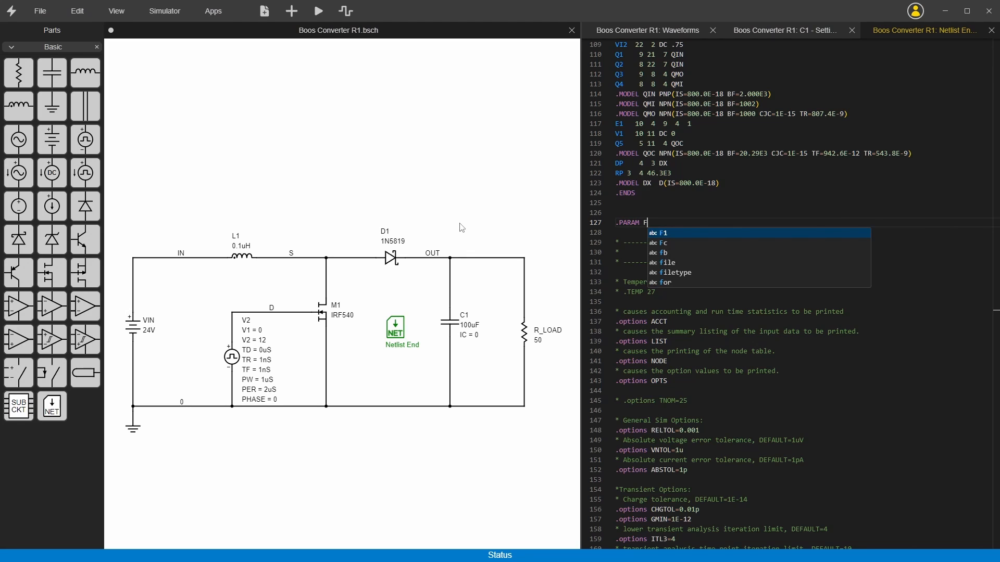
type("=500KHz")
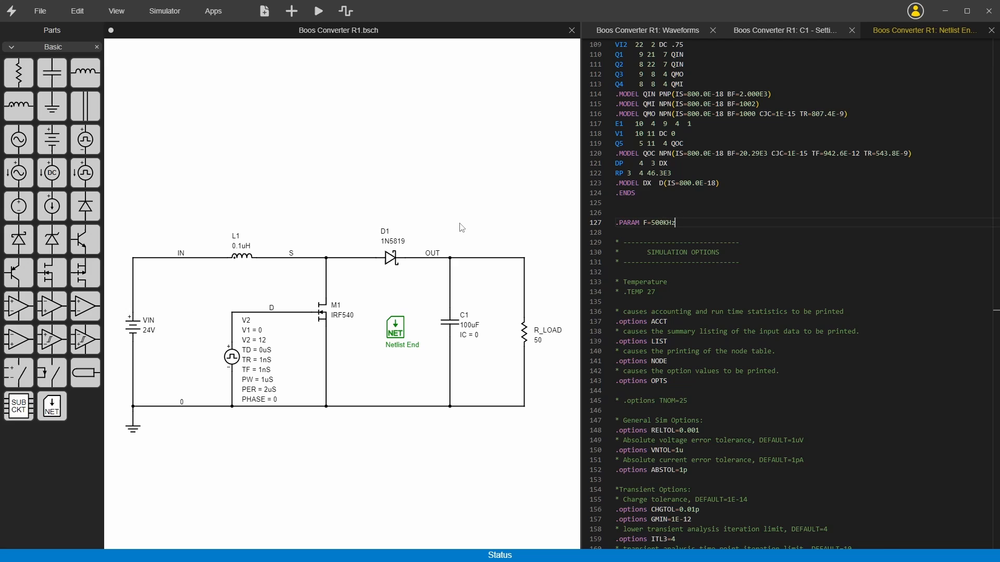
key("Return")
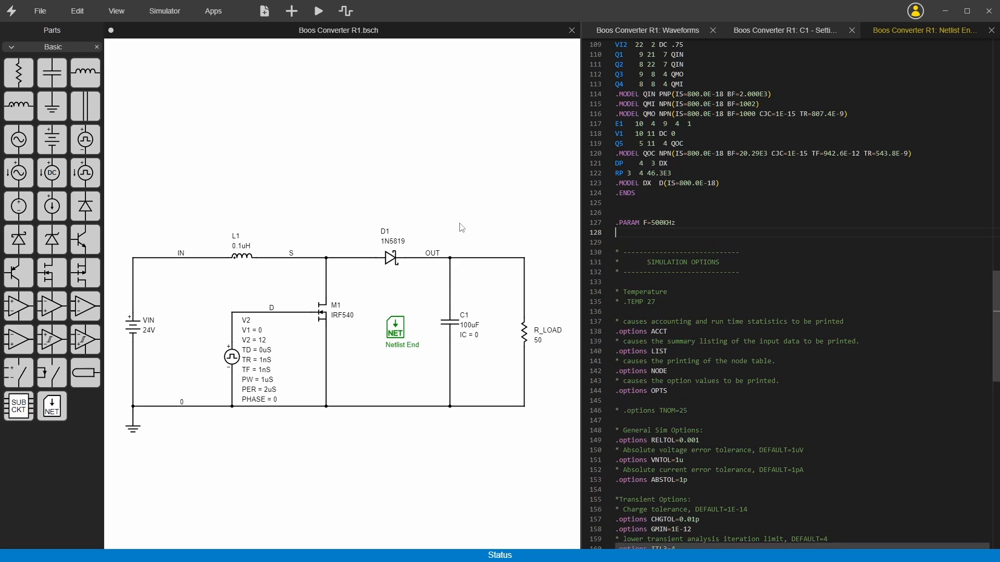
Add the line .PARAM D=0.5 directly below the frequency parameter in the netlist.
type(".PARAM")
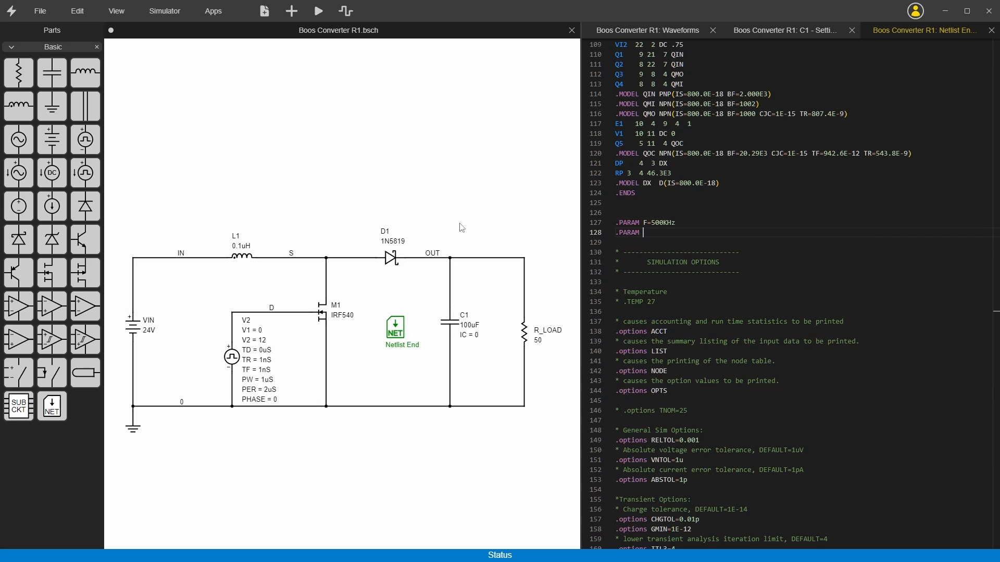
type(" D")
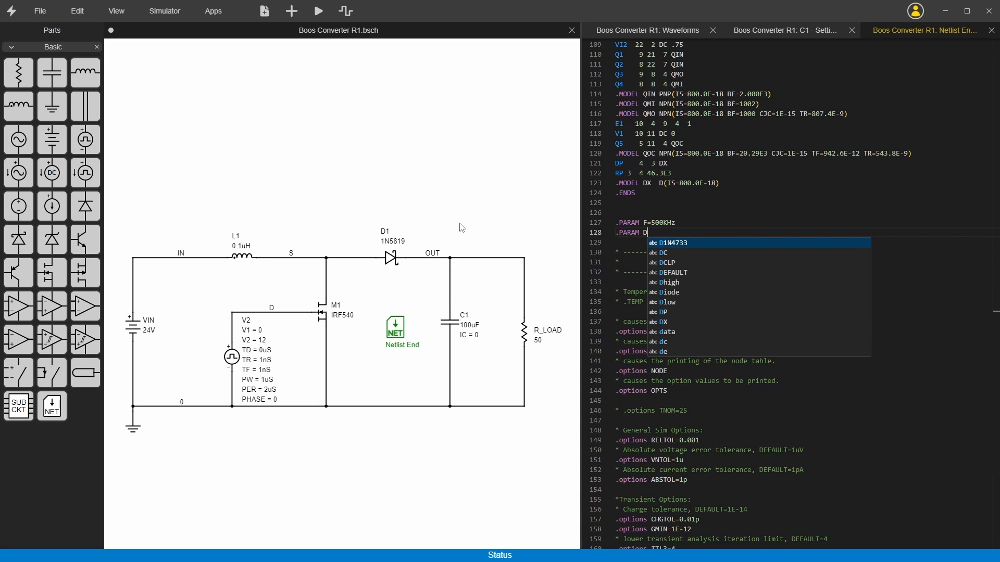
type("=0.5")
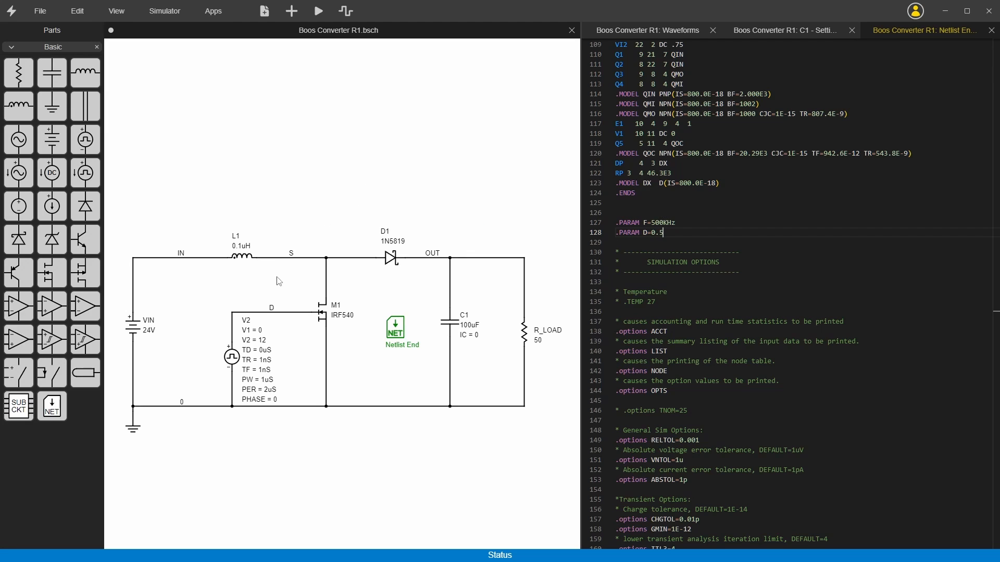
Set the PER value of pulse source V2 to the expression {1/1F}.
left_click(259, 382)
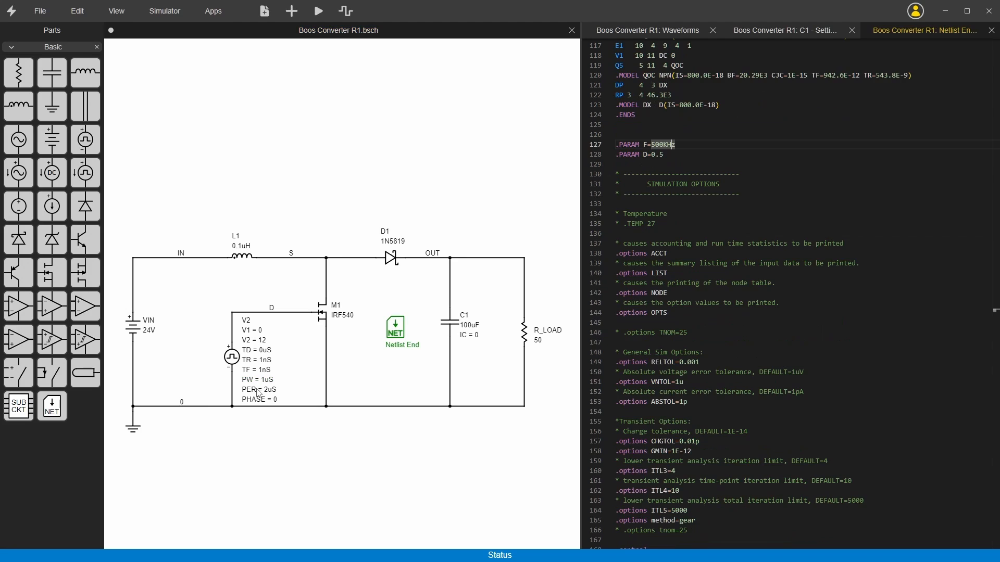
left_click(255, 390)
double_click(255, 391)
left_click_drag(261, 394, 239, 393)
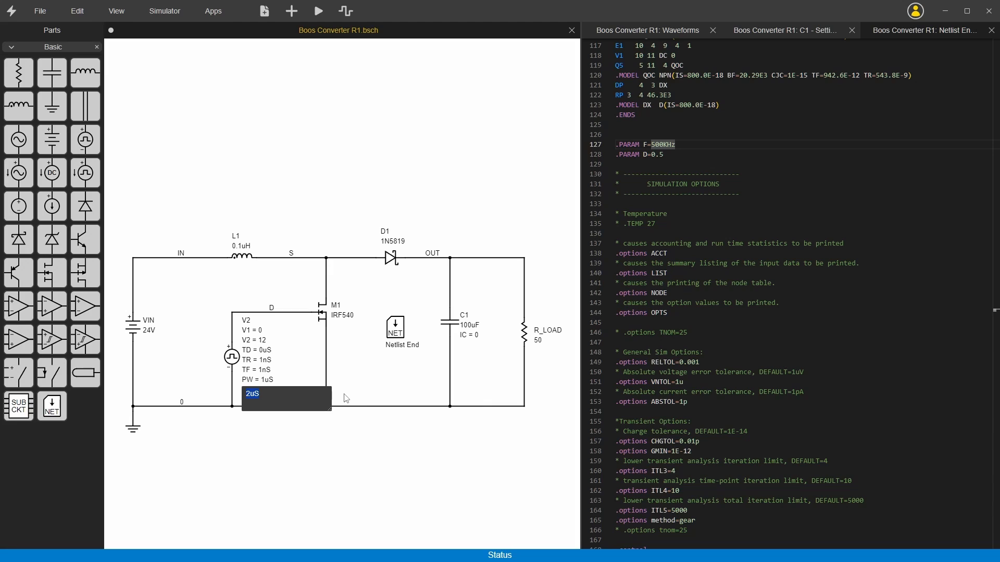
type("{1/1F")
key("Return")
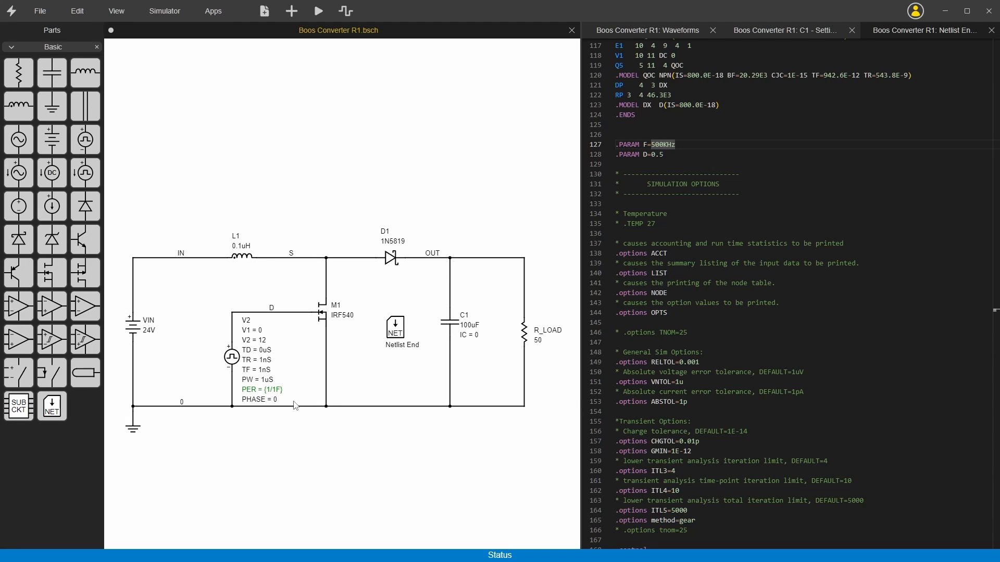
Set the PW value of pulse source V2 to the expression {D/F} and run the simulation.
double_click(272, 380)
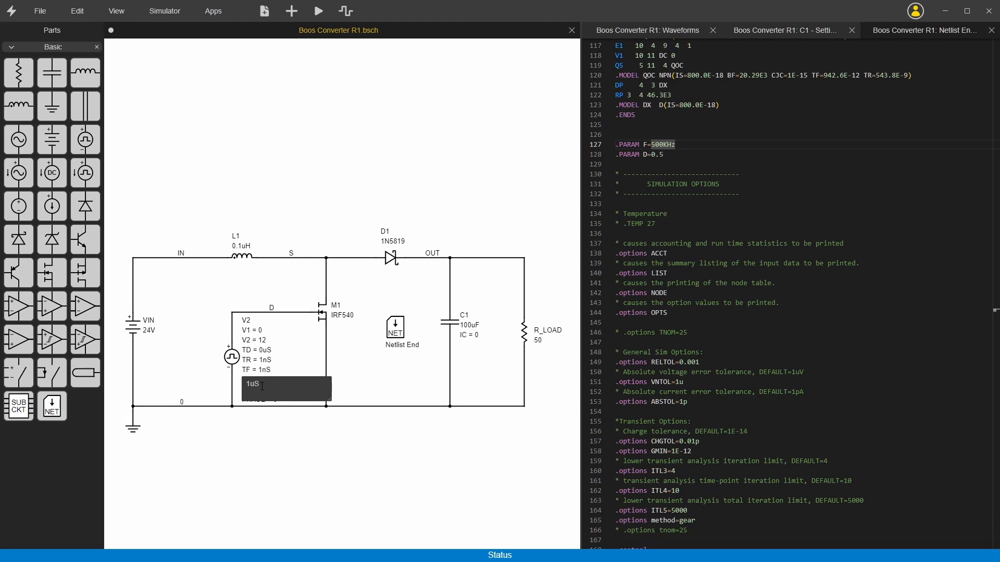
key("ctrl+a")
type("{D/F}")
left_click(434, 451)
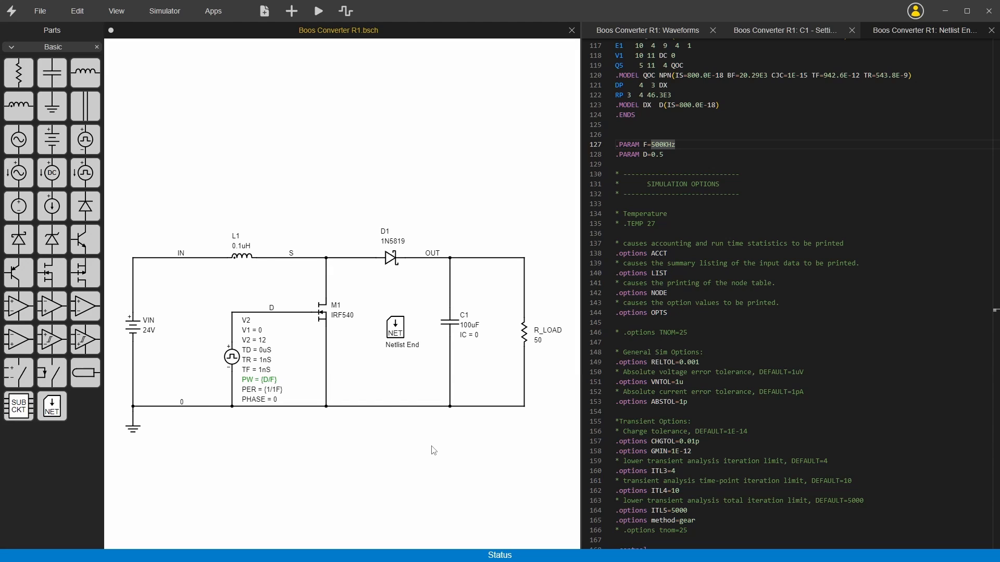
left_click(320, 18)
Correct V2's PER expression to {1/F} and rerun the simulation.
double_click(259, 393)
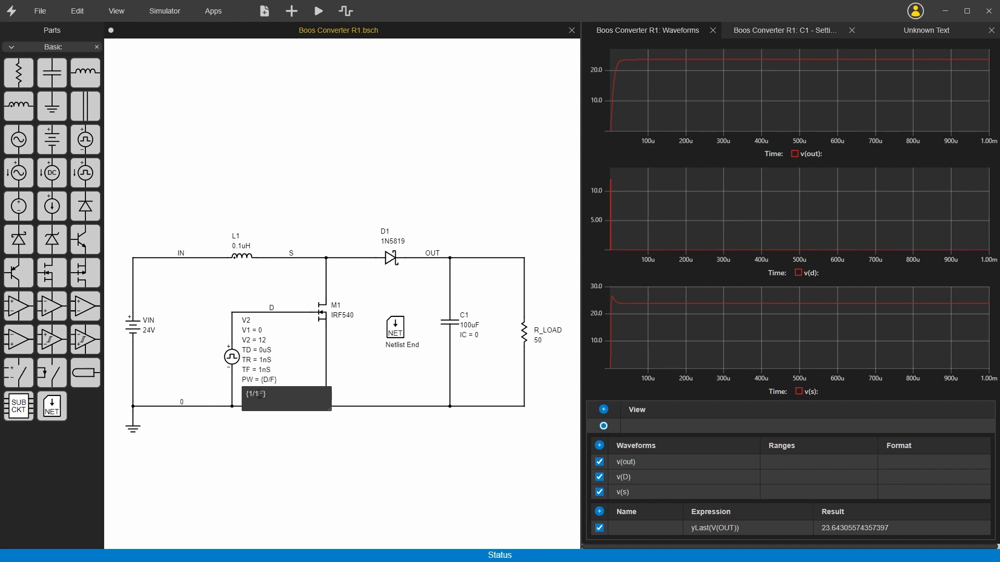
key("BackSpace")
left_click(304, 424)
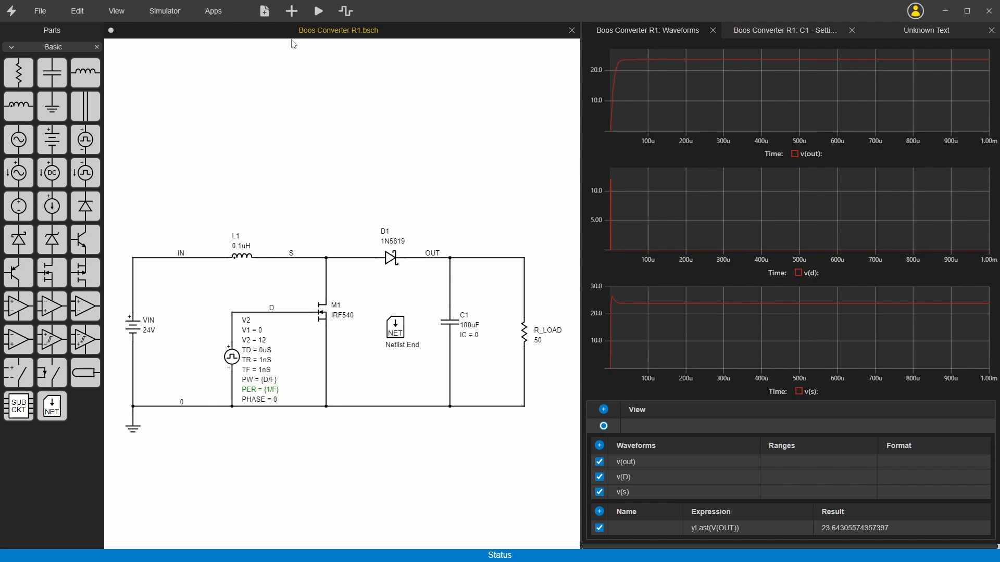
left_click(320, 12)
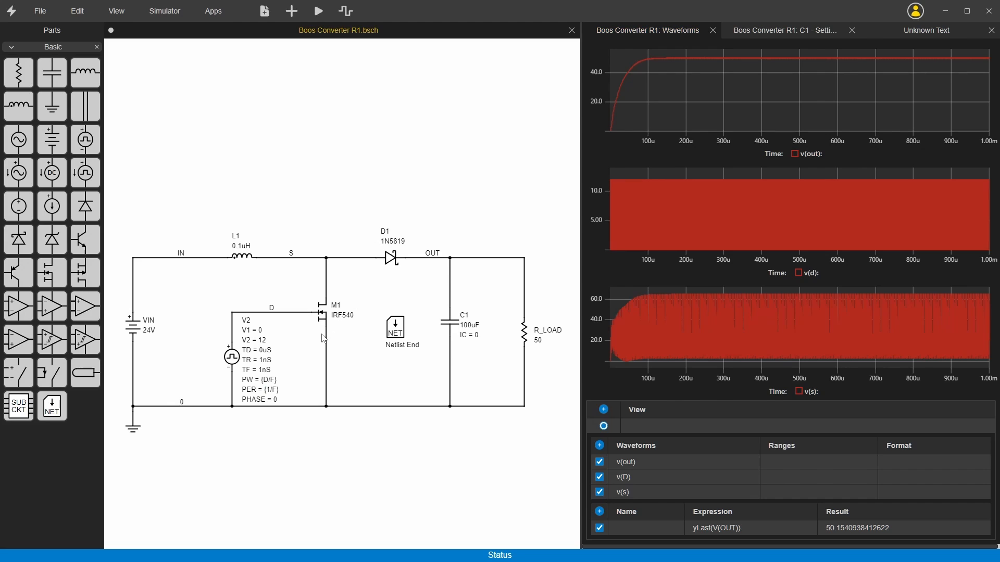
Open the part settings of pulse source V2 and set the display of its ref, V1 and V2 properties to None.
right_click(232, 359)
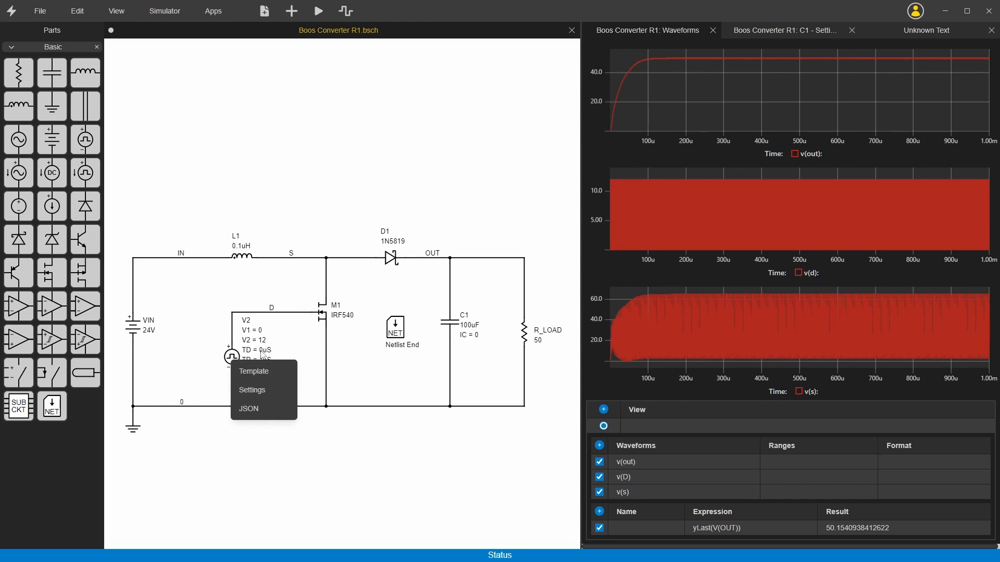
left_click(253, 391)
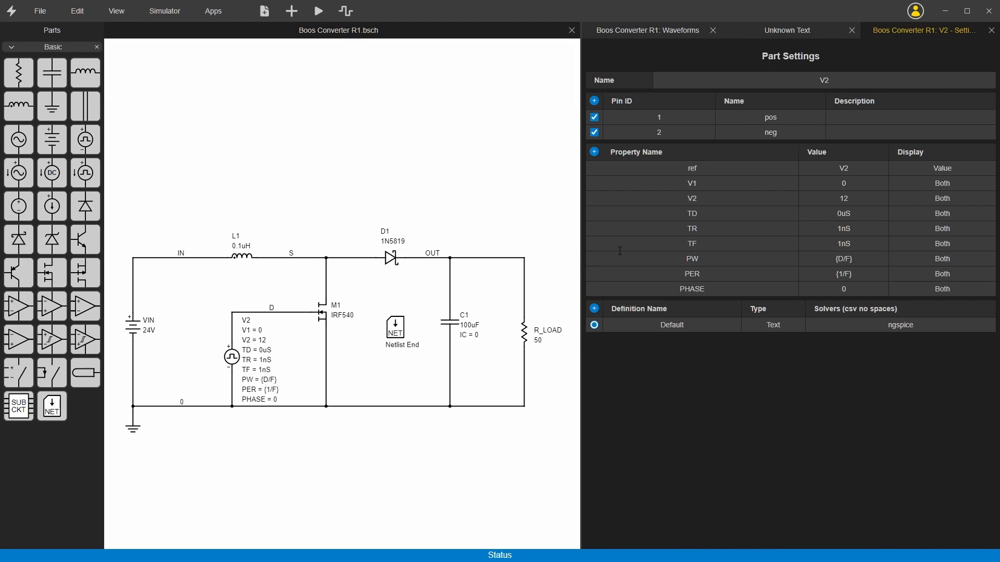
left_click(959, 200)
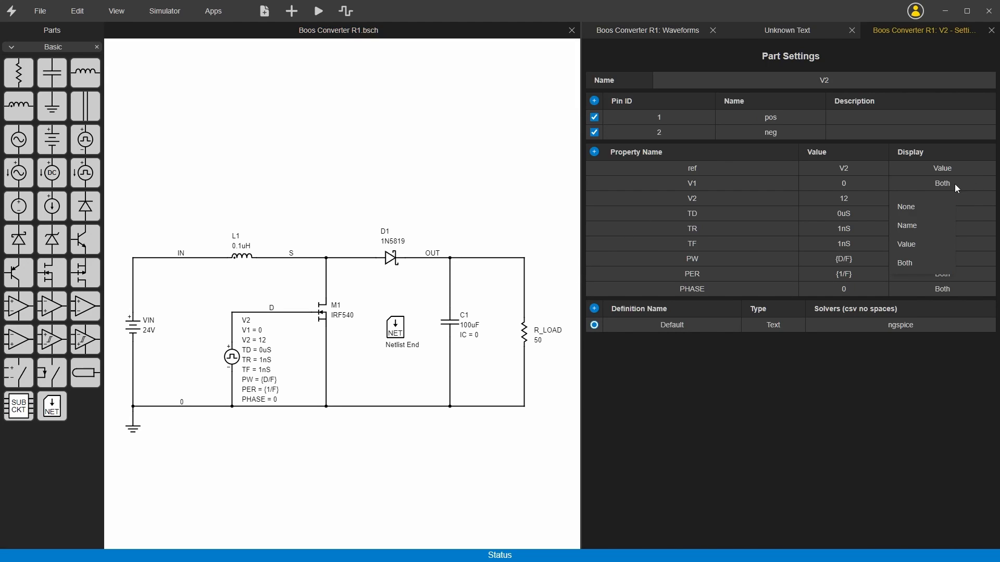
left_click(914, 208)
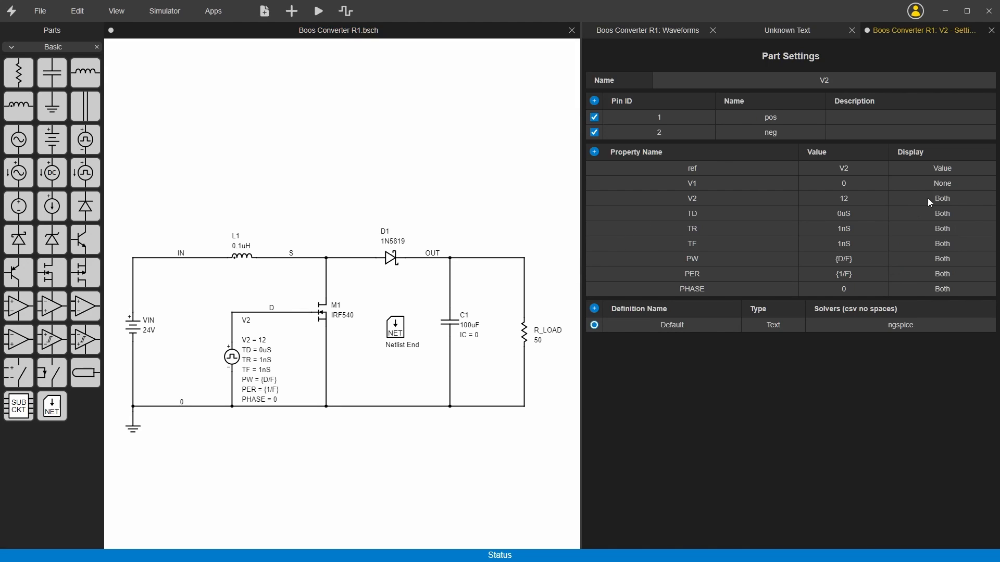
left_click(972, 167)
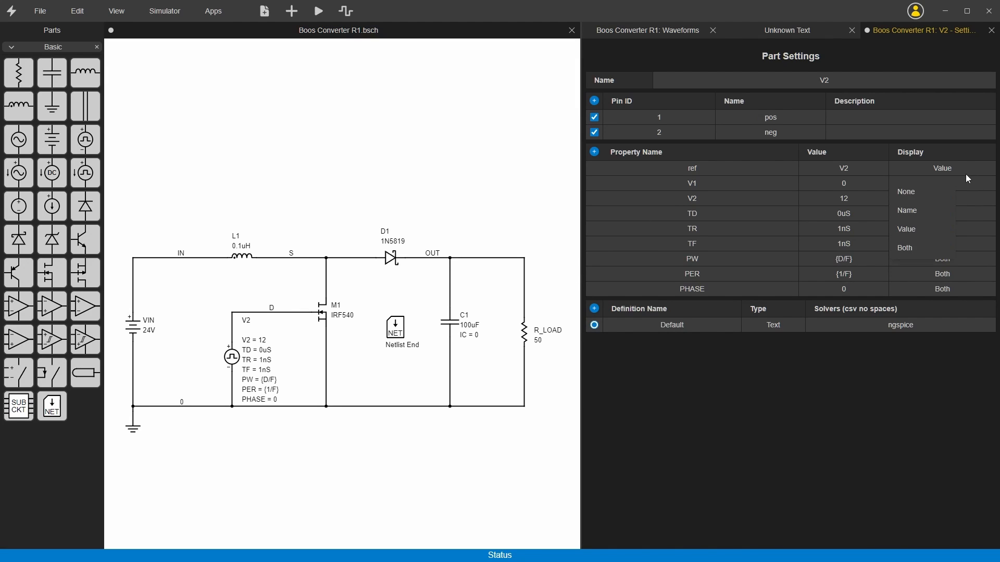
left_click(930, 193)
left_click(967, 201)
left_click(929, 223)
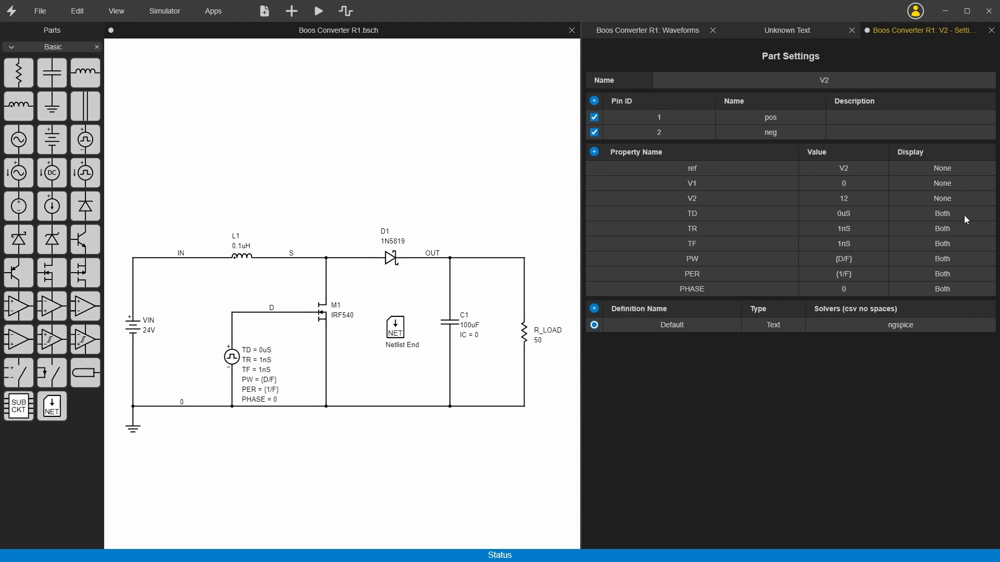
Set the display of V2's TD, TR, TF and PHASE to None, and move the PW and PER labels up below net D.
left_click(964, 215)
left_click(930, 238)
left_click(966, 229)
left_click(930, 252)
left_click(966, 244)
left_click(931, 267)
left_click(965, 259)
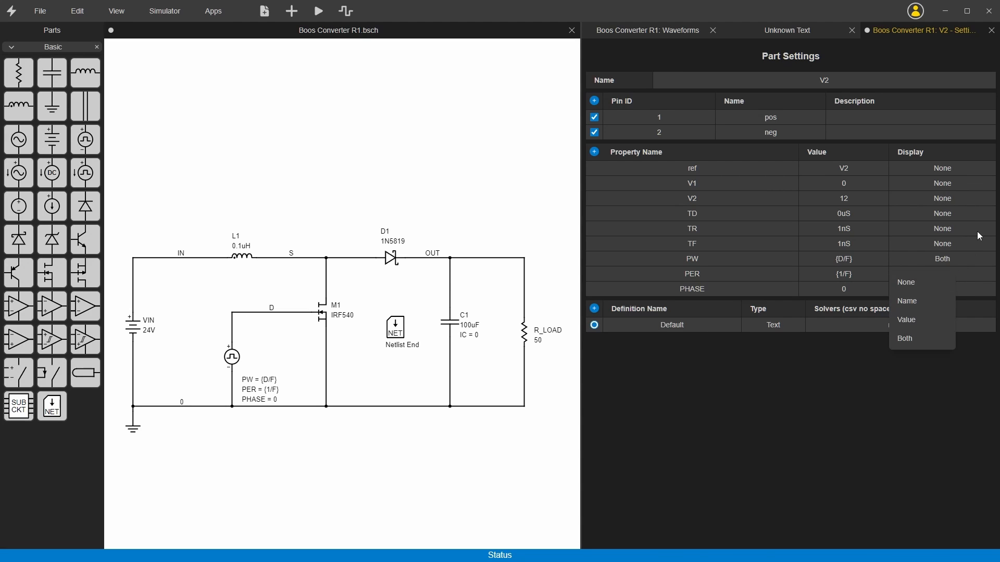
left_click(971, 289)
left_click(916, 317)
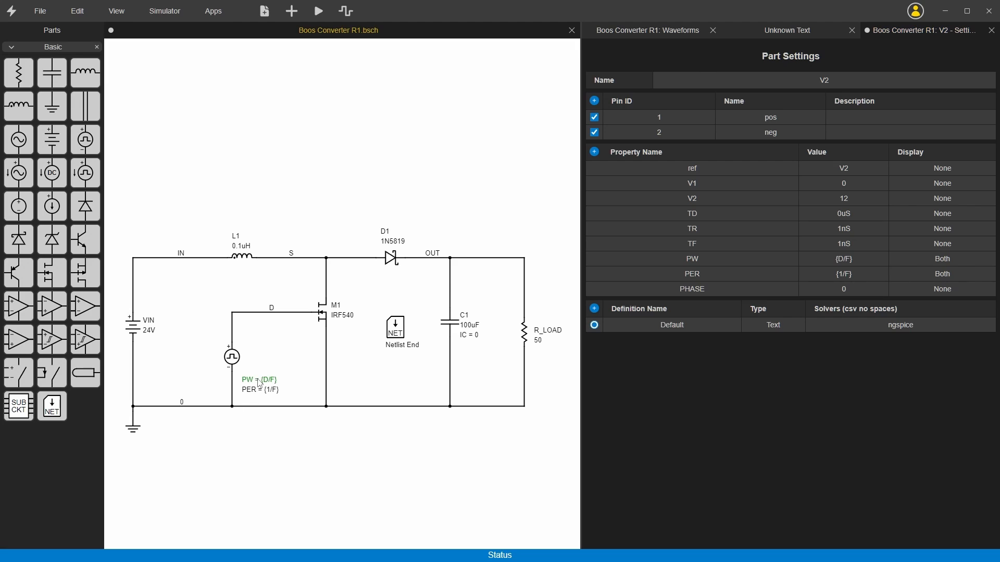
left_click_drag(271, 385, 272, 330)
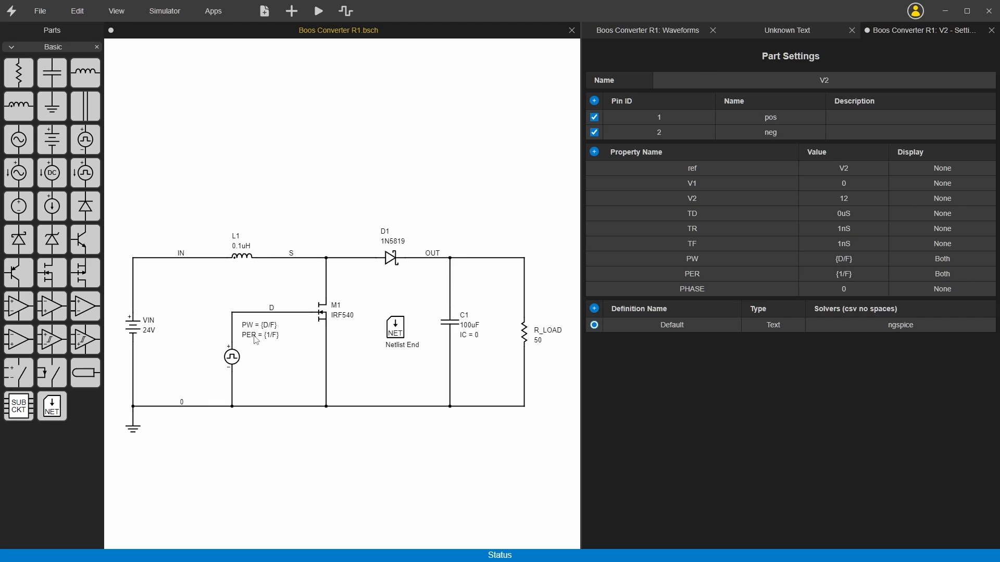
Add two new properties named F and D to the V2 part settings.
left_click(594, 154)
left_click(594, 155)
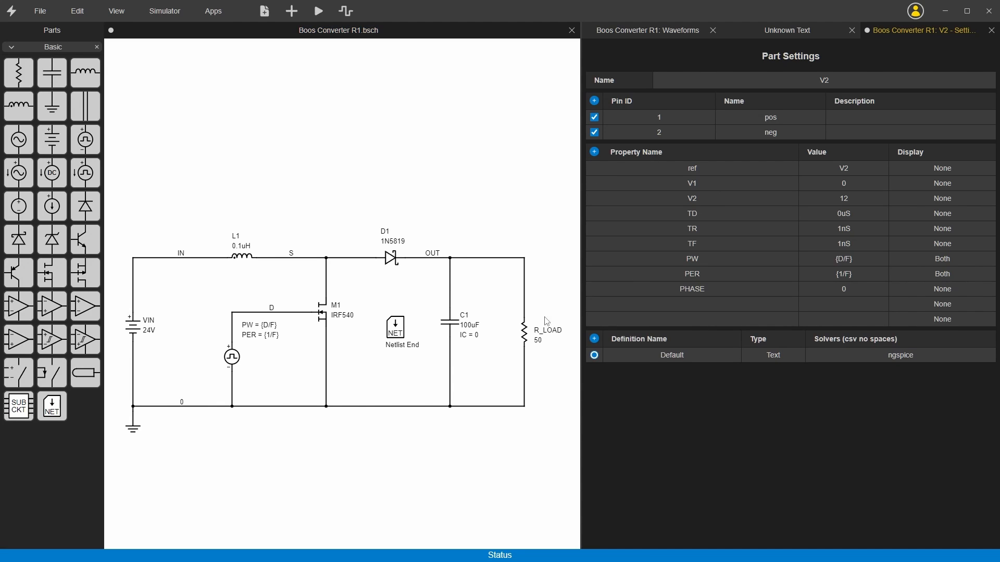
double_click(728, 307)
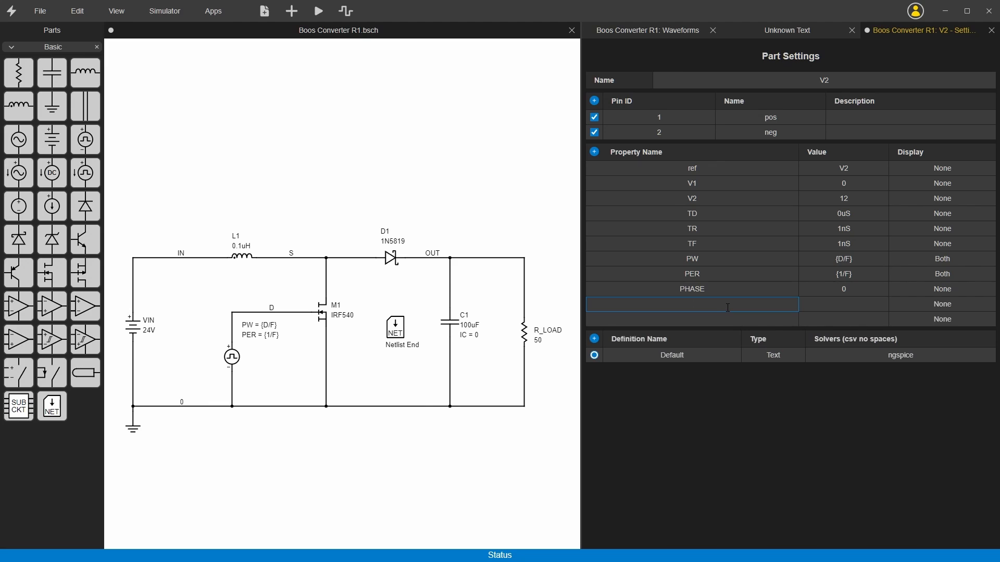
type("F")
double_click(693, 320)
type("D")
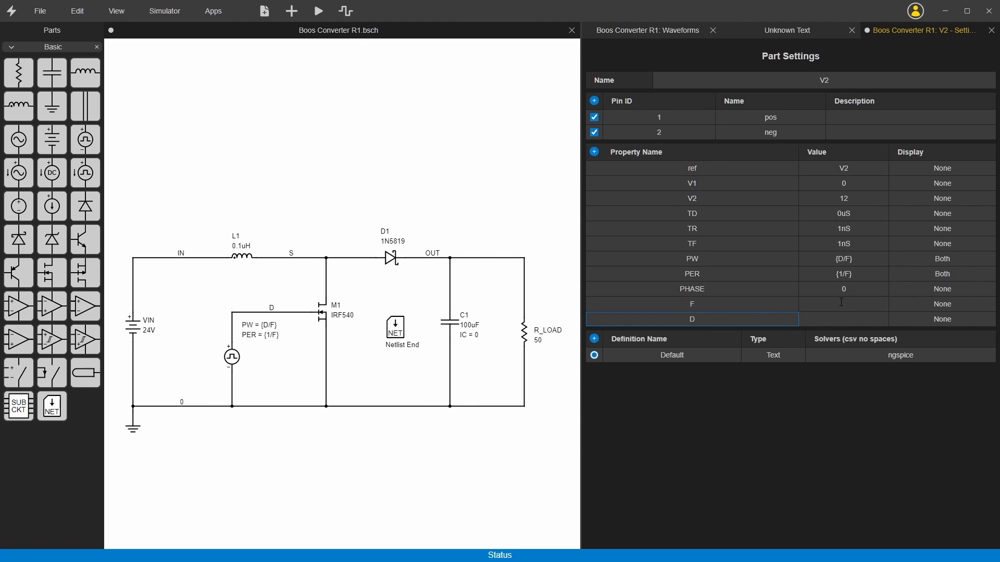
Set V2's F property to 500KHz and its D property to 0.5.
double_click(841, 305)
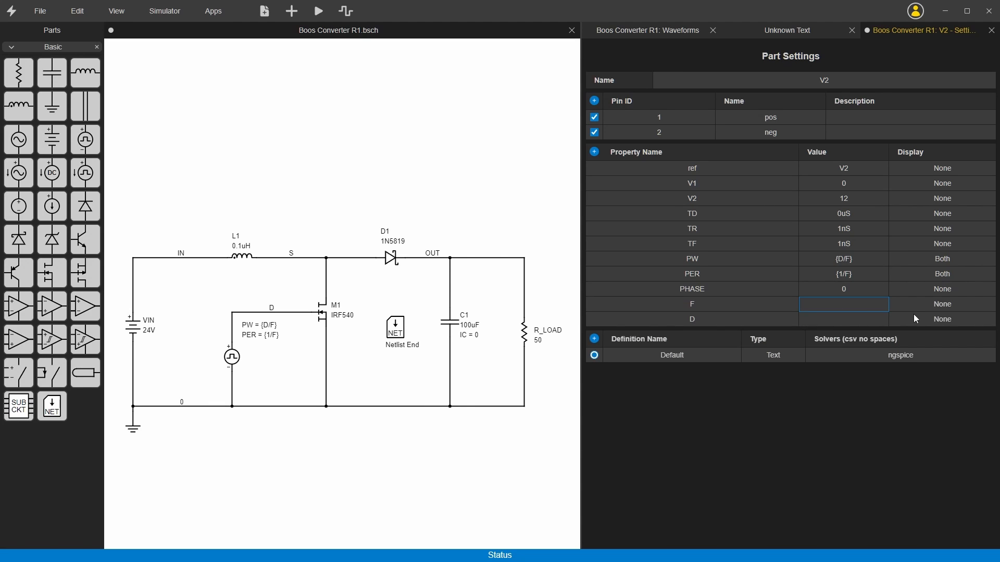
type("500KHz")
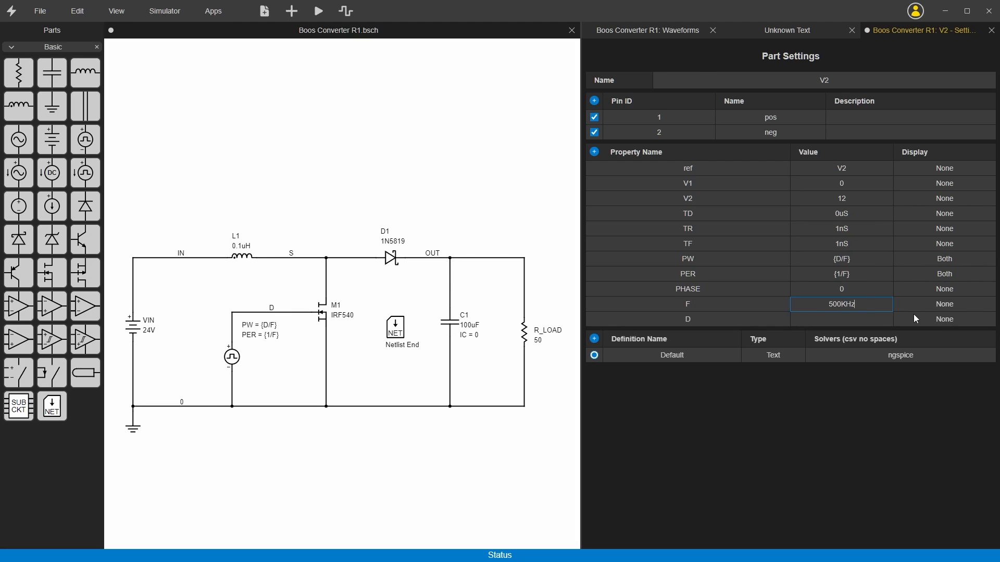
double_click(825, 323)
type("0.5")
Set the display of V2's F and D properties to Both and move their labels beside the pulse source symbol.
left_click(943, 309)
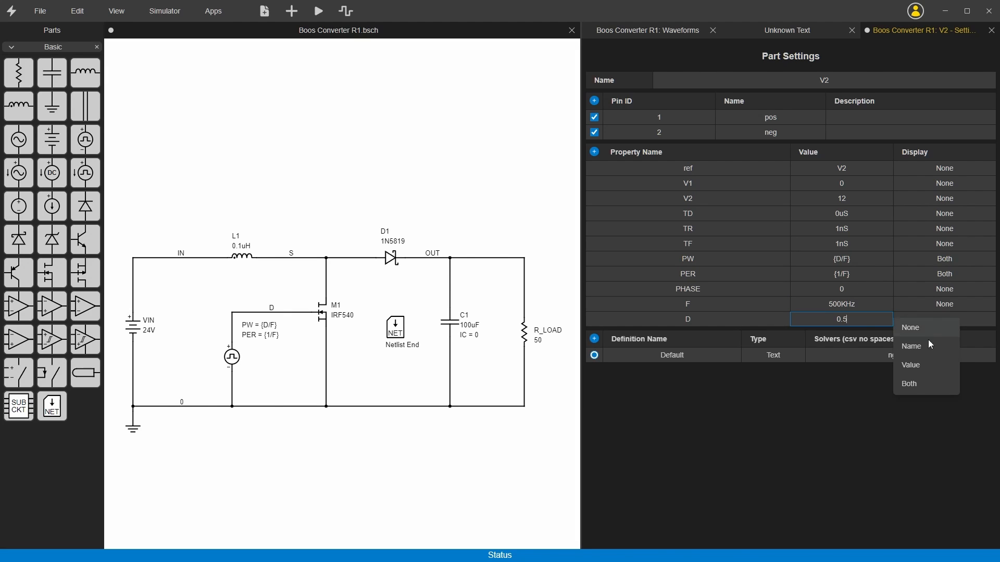
left_click(911, 384)
left_click(940, 317)
left_click(910, 398)
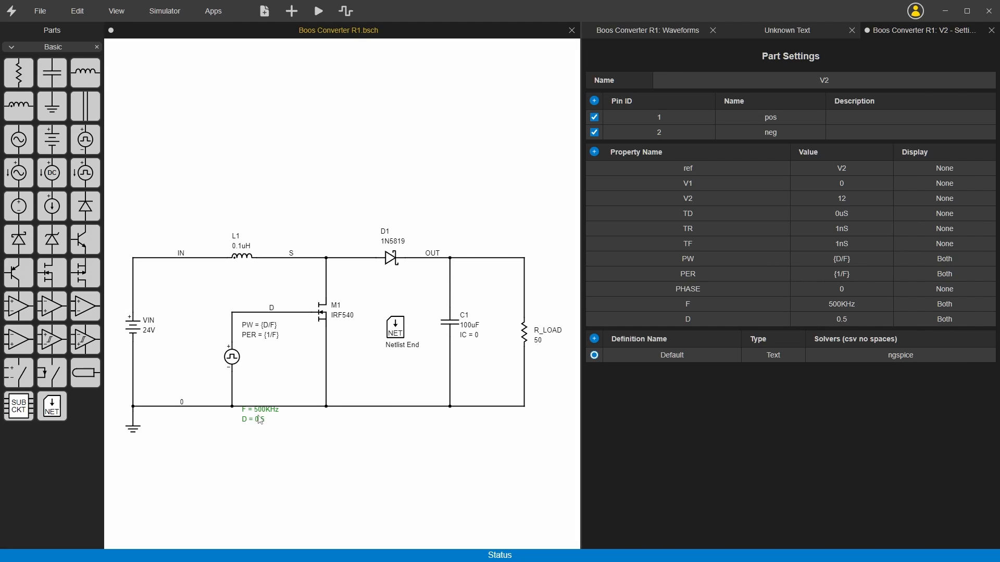
left_click_drag(265, 417, 268, 355)
Set the display of V2's PW and PER properties to None and move the F and D labels up below net D.
left_click(945, 257)
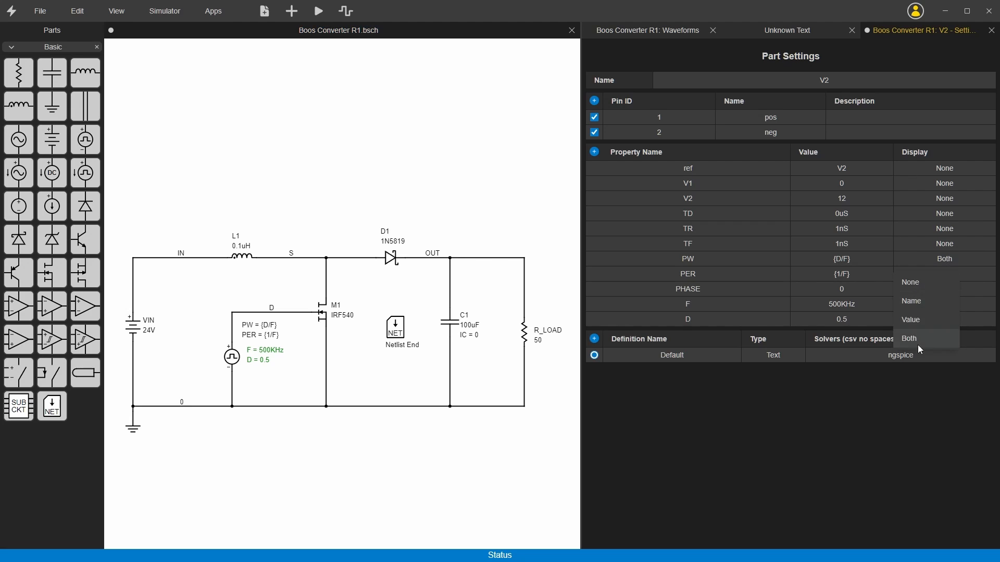
left_click(914, 283)
left_click(952, 275)
left_click(939, 299)
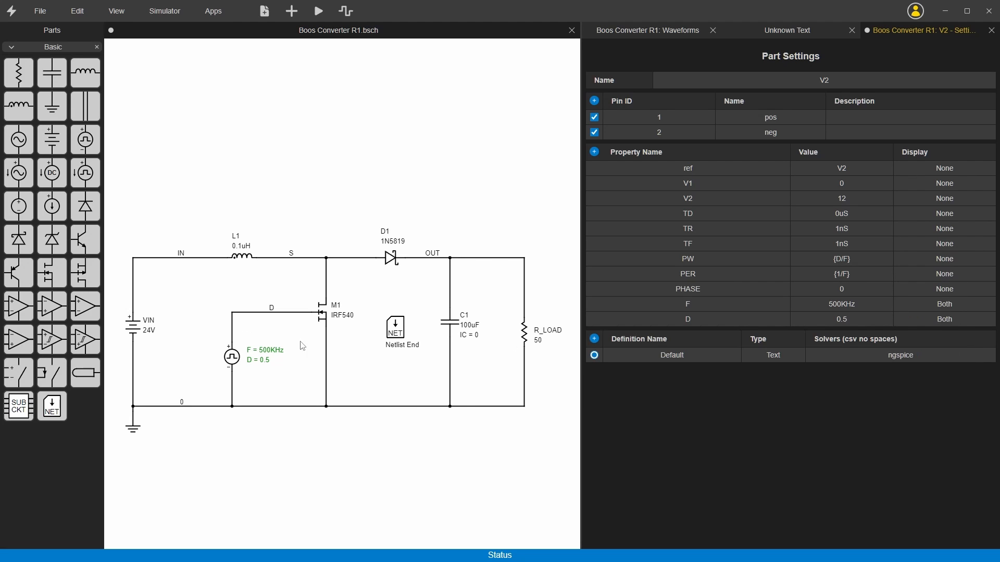
left_click_drag(252, 353, 248, 333)
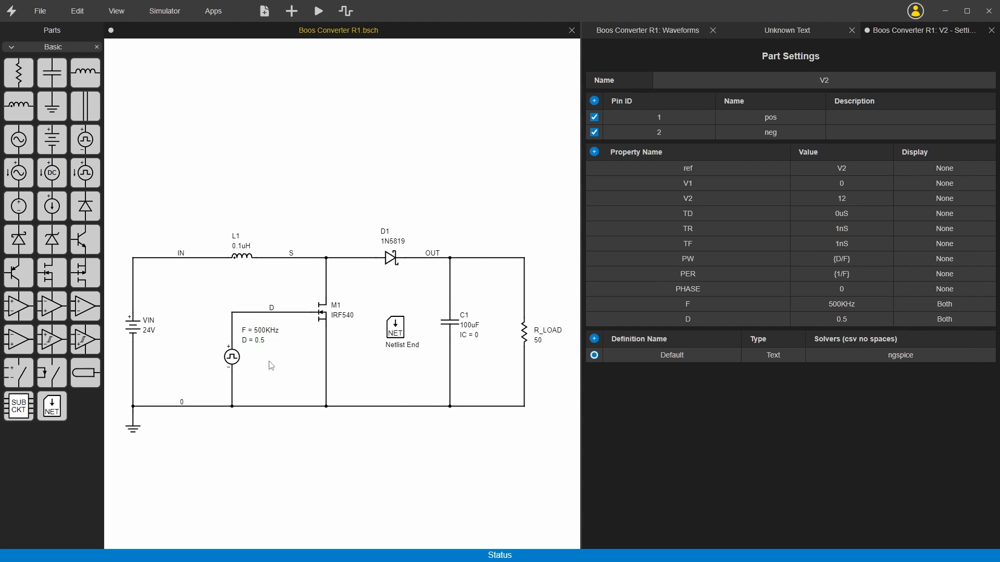
Cut the .PARAM F and .PARAM D lines from the Netlist End text and remove the leftover blank lines.
double_click(395, 330)
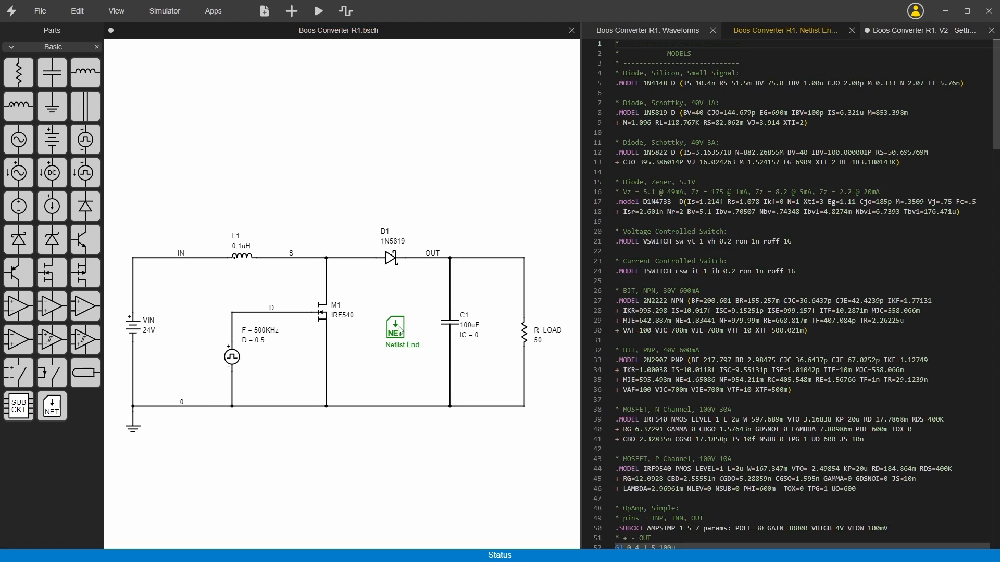
scroll(712, 429, "down", 15)
scroll(712, 429, "down", 15)
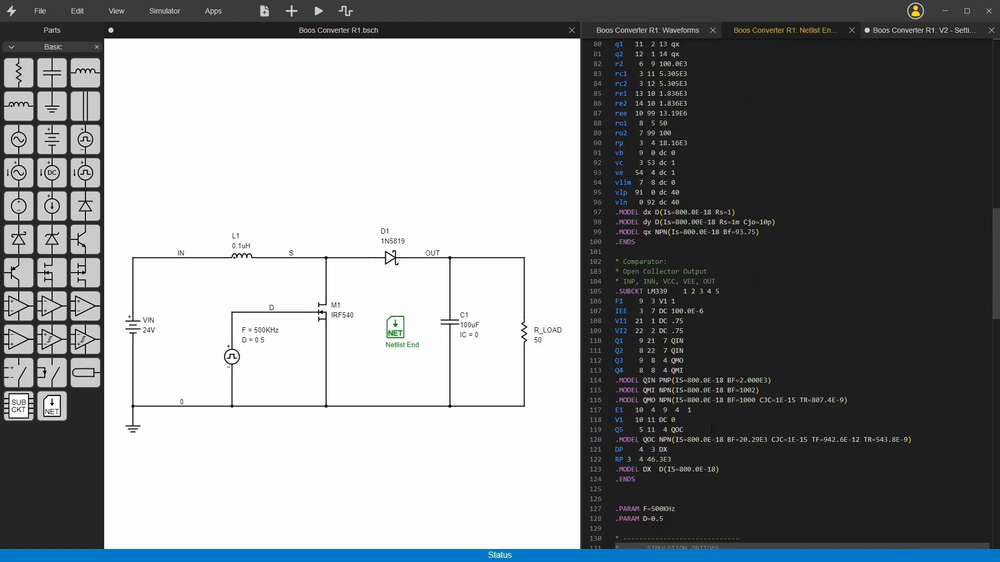
left_click_drag(662, 183, 612, 176)
key("ctrl+c")
key("Delete")
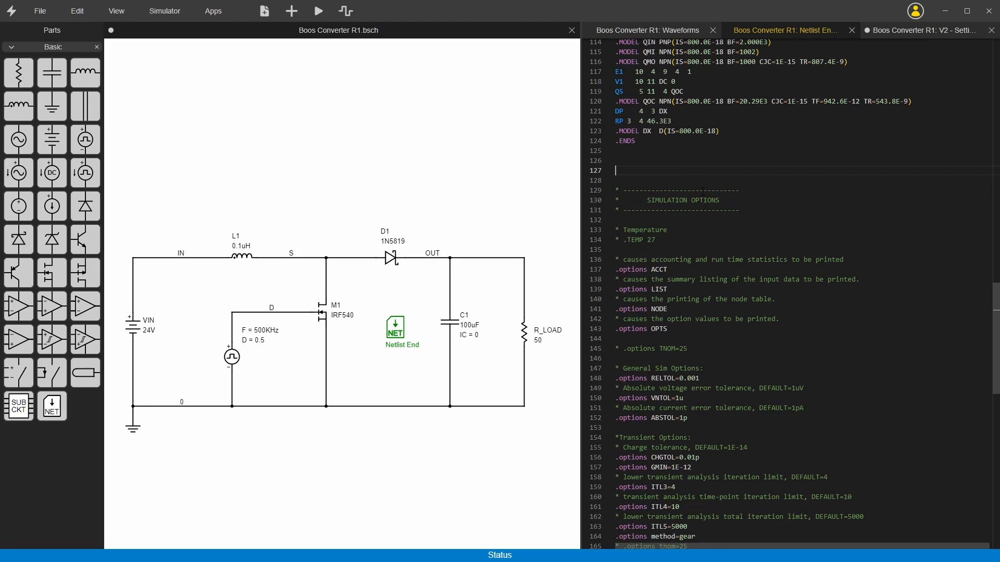
key("BackSpace")
key("BackSpace")
key("BackSpace")
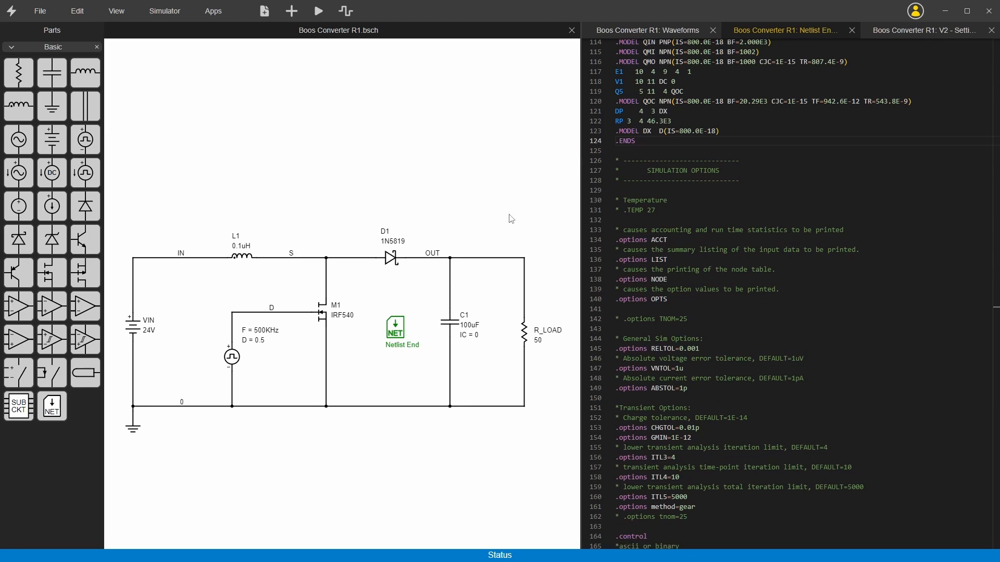
Paste the .PARAM F=500KHz and .PARAM D=0.5 lines below the PULSE line in V2's template.
left_click(236, 364)
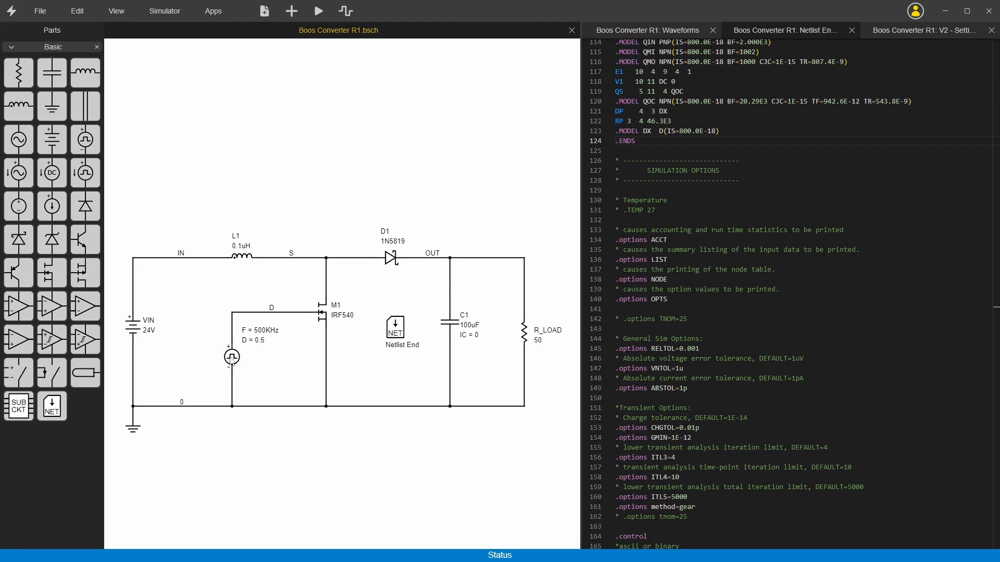
double_click(232, 359)
left_click(958, 186)
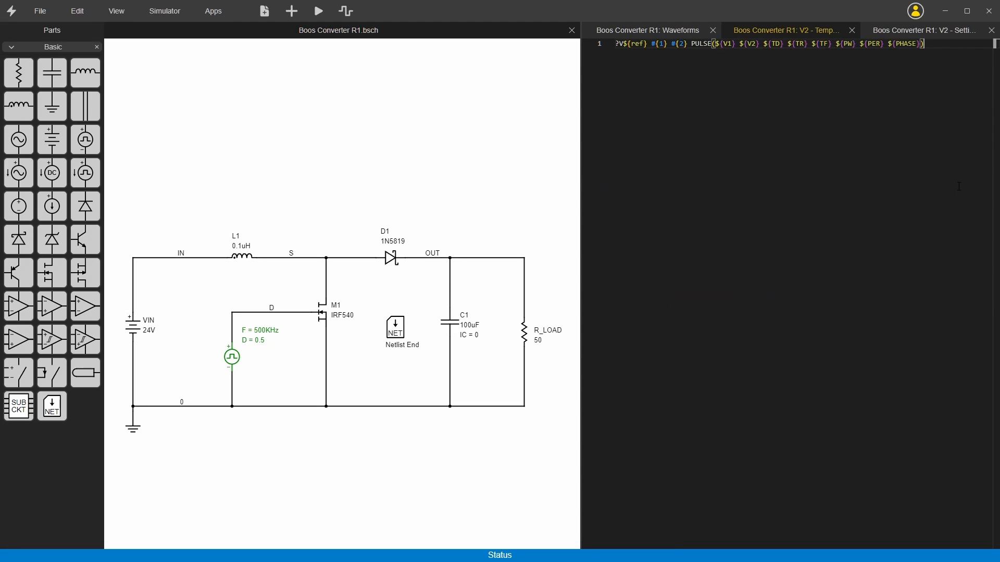
key("Return")
key("ctrl+v")
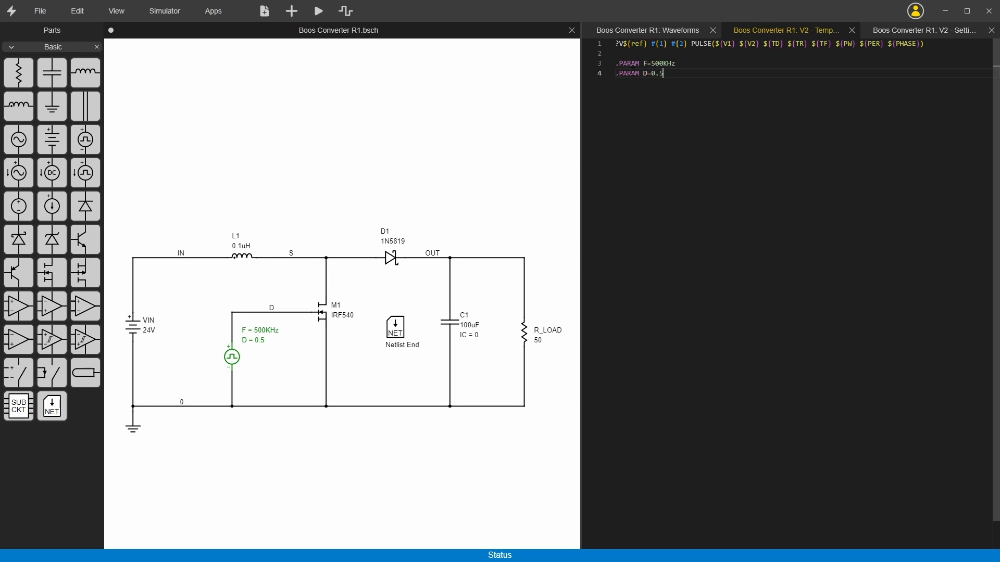
Replace the fixed parameter values in V2's template with property references, giving .PARAM F=${F} and .PARAM D=${D}.
double_click(663, 63)
type("${F")
left_click_drag(676, 64, 651, 74)
type("${F}")
key("Left")
key("BackSpace")
type("D")
left_click(651, 53)
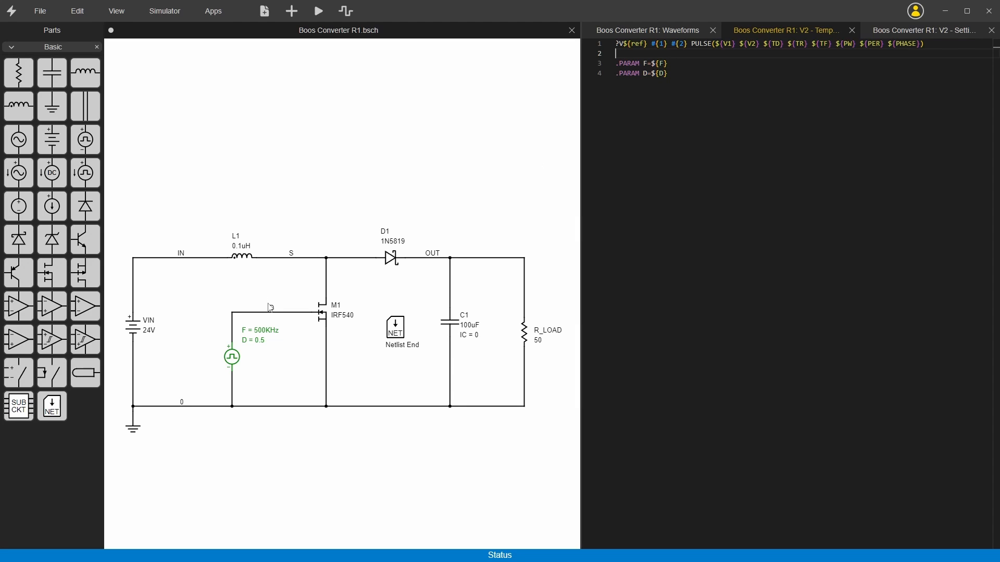
Save the schematic and run the simulation, checking the .PARAM F and D lines in the generated netlist.
left_click(740, 82)
left_click(348, 82)
key("ctrl+s")
left_click(319, 11)
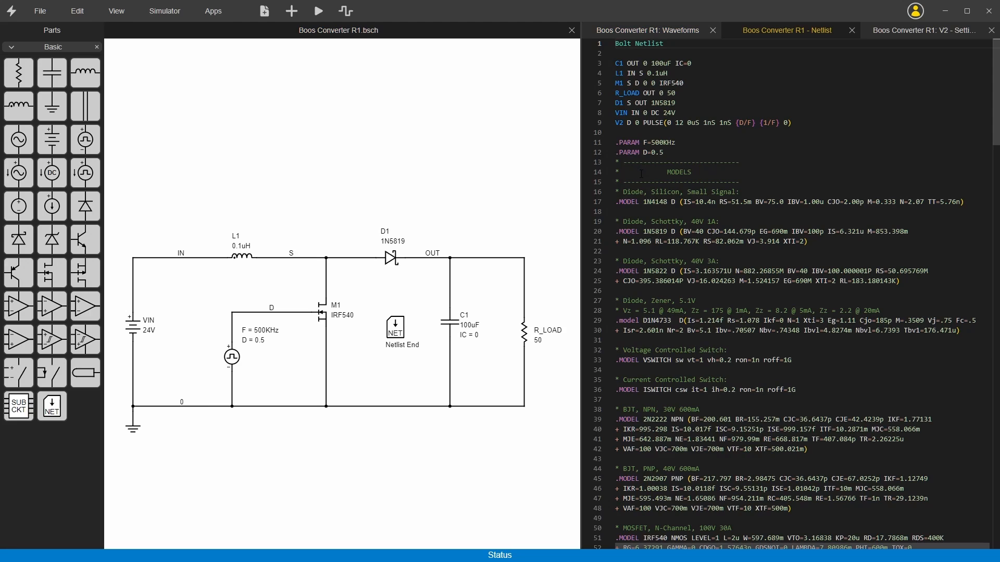
left_click_drag(679, 152, 616, 142)
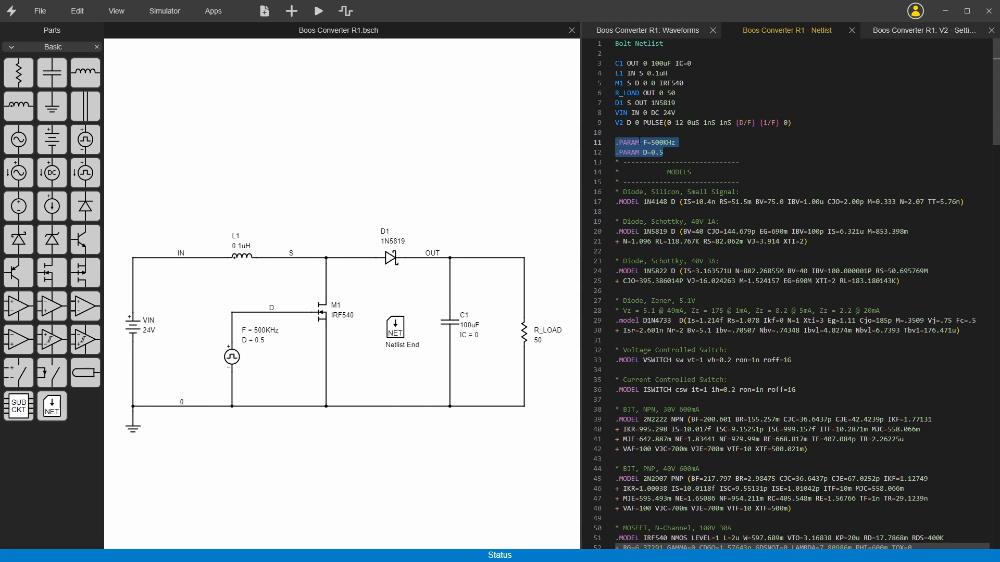
double_click(662, 143)
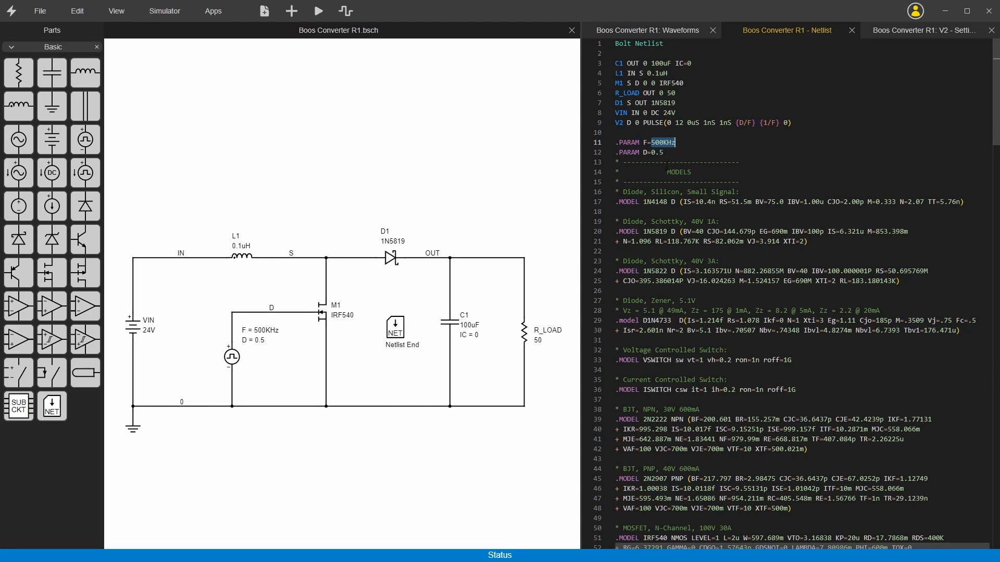
double_click(662, 152)
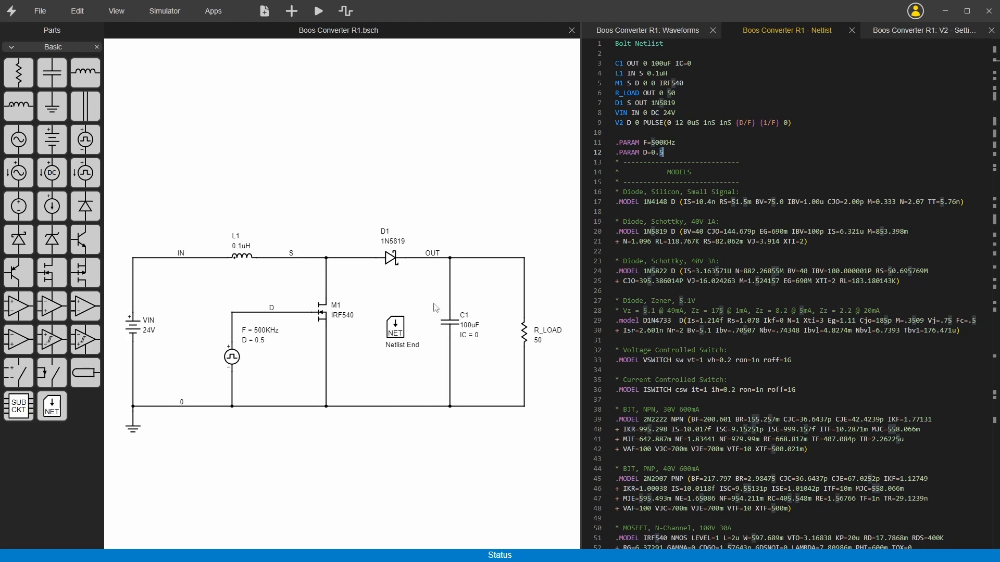
Set V2's F property to 250KHz on the schematic and rerun the simulation to inspect the v(d) pulses.
left_click(331, 203)
double_click(268, 332)
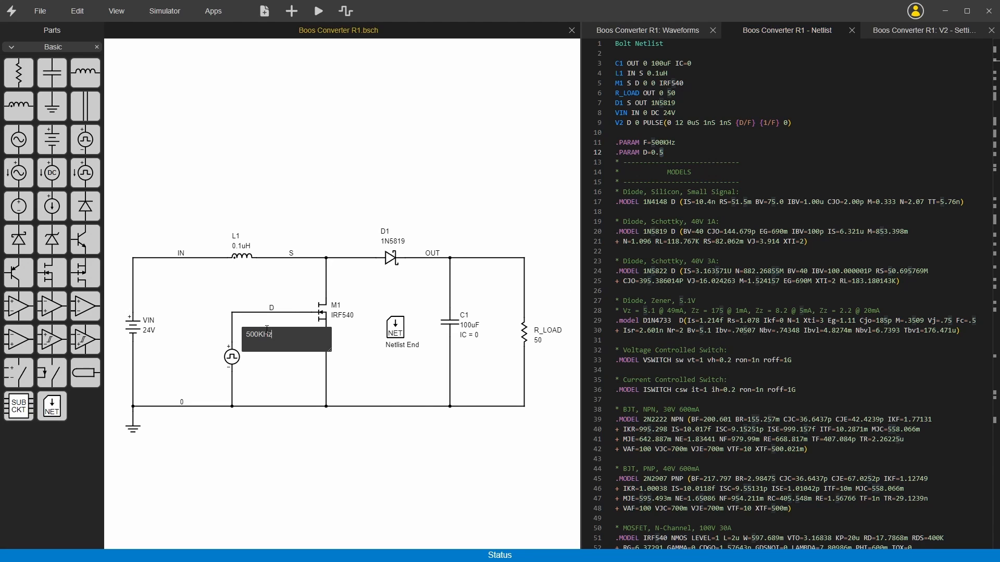
left_click_drag(257, 334, 219, 339)
type("250")
key("Return")
left_click(319, 11)
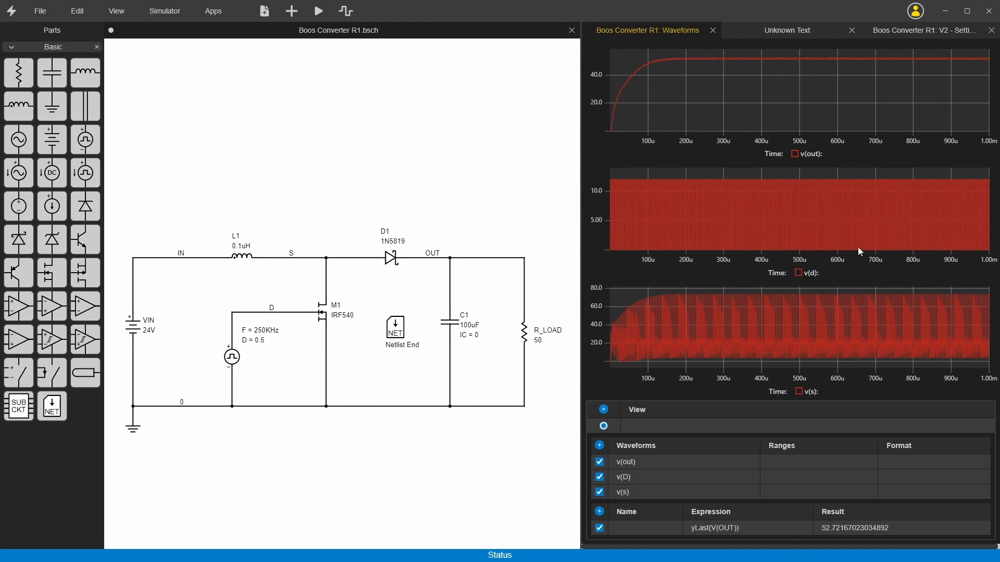
left_click_drag(725, 217, 755, 217)
double_click(737, 211)
Set V2's D property to 0.25 on the schematic and rerun the simulation.
double_click(264, 344)
type("0.2")
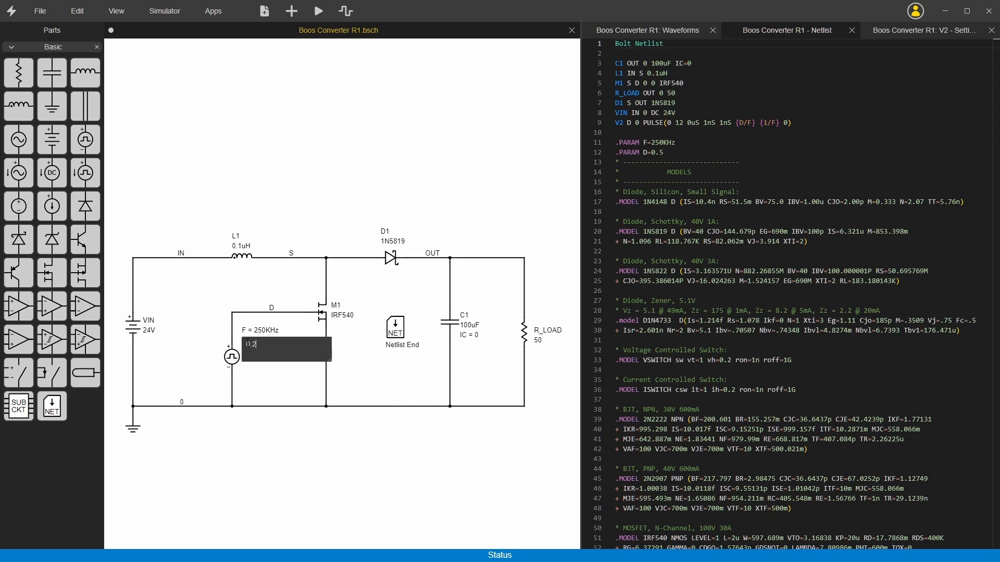
type("5")
key("Return")
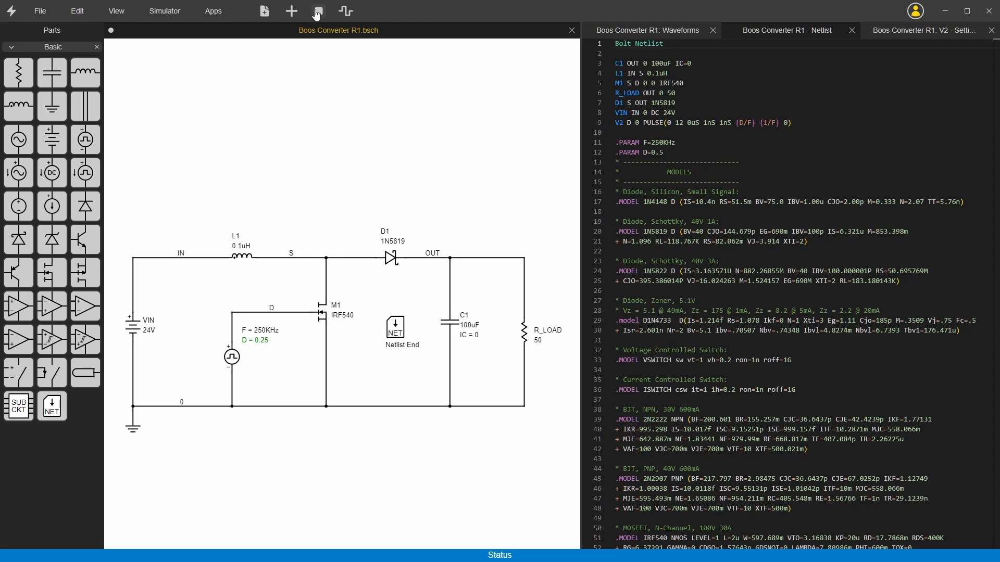
left_click(317, 12)
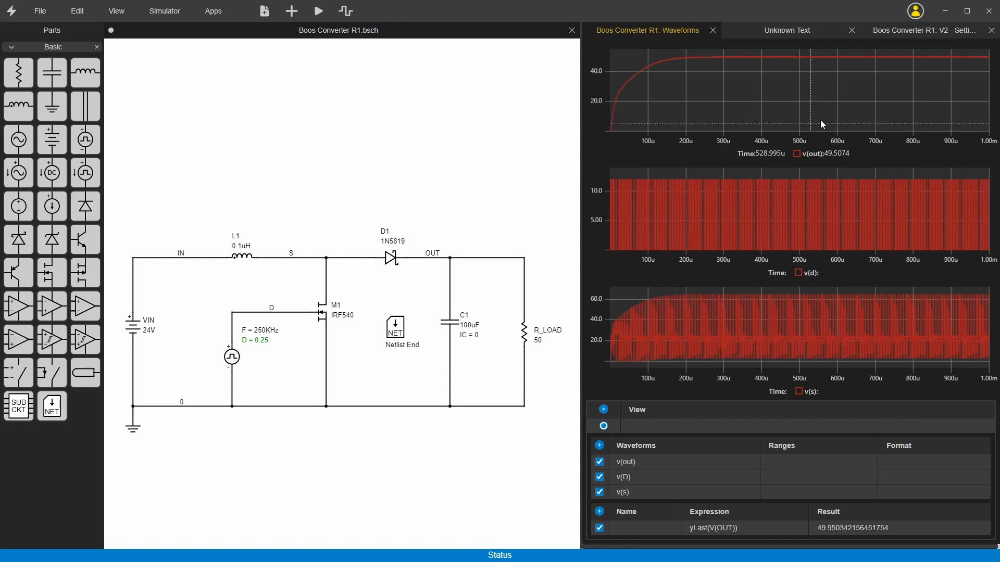
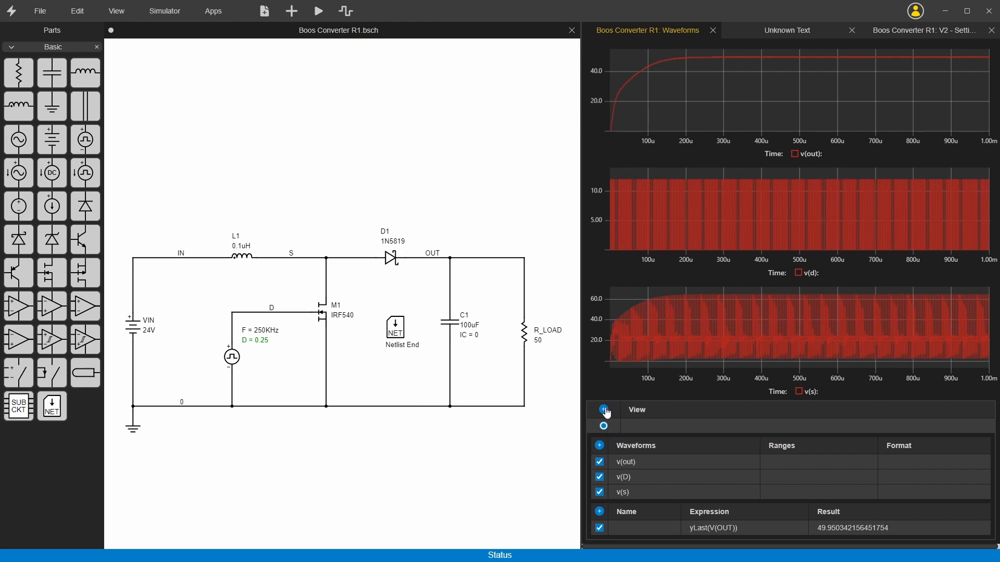
Add an inductor current waveform i(L1) to the waveform plots.
left_click(601, 446)
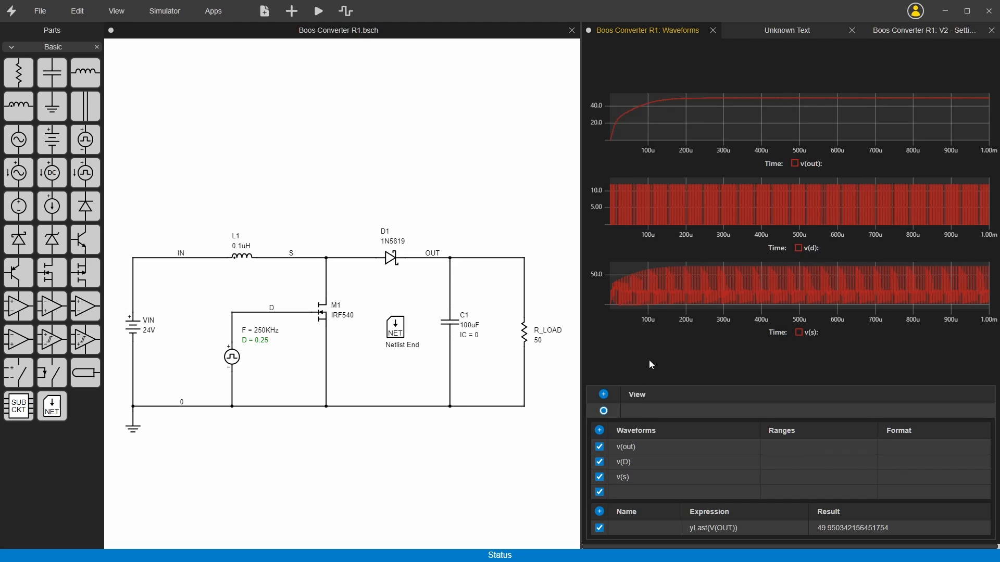
left_click(630, 492)
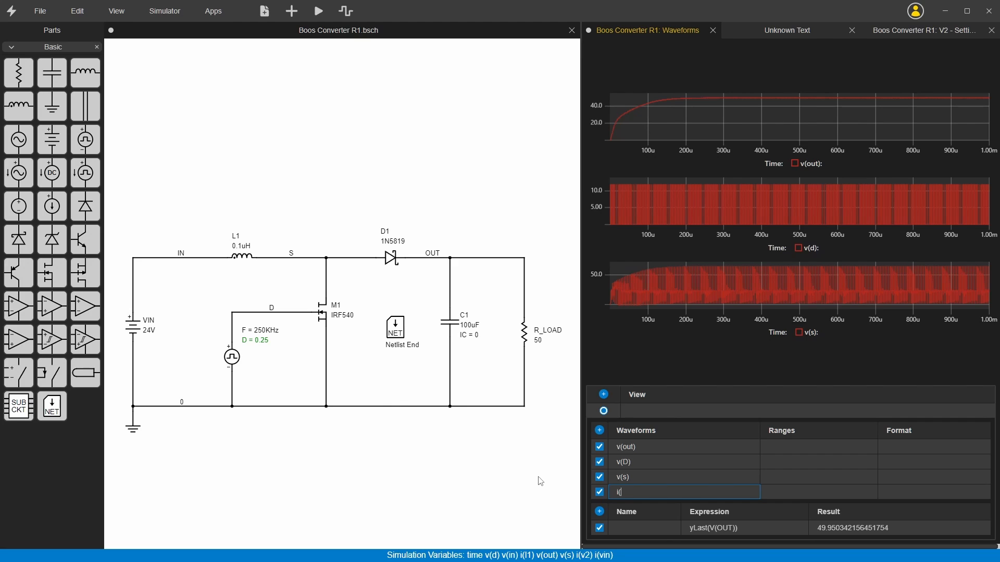
type("i(L1)")
key("Return")
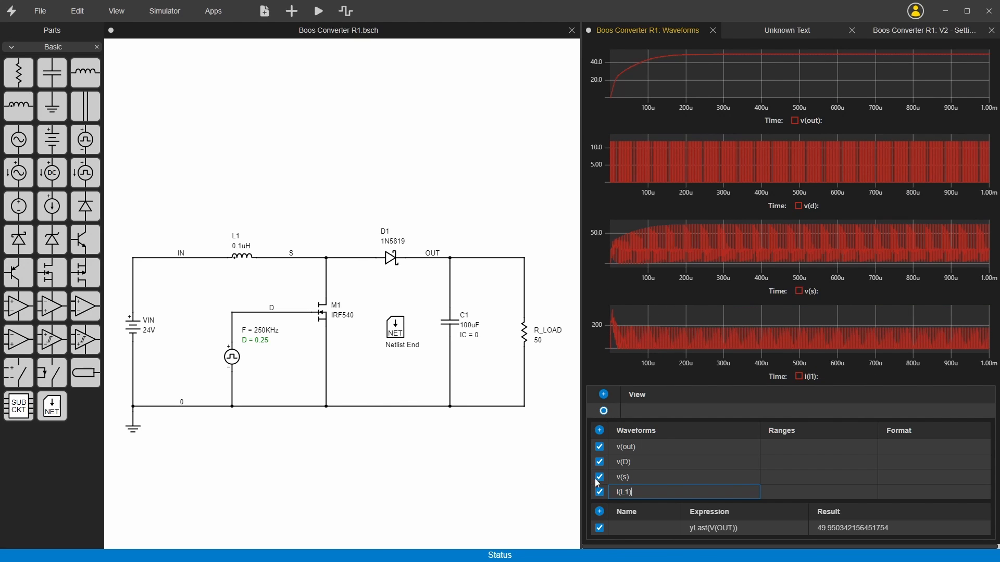
Hide the v(out), v(D) and v(s) waveforms and examine individual i(L1) current pulses up close.
left_click(599, 447)
left_click(600, 461)
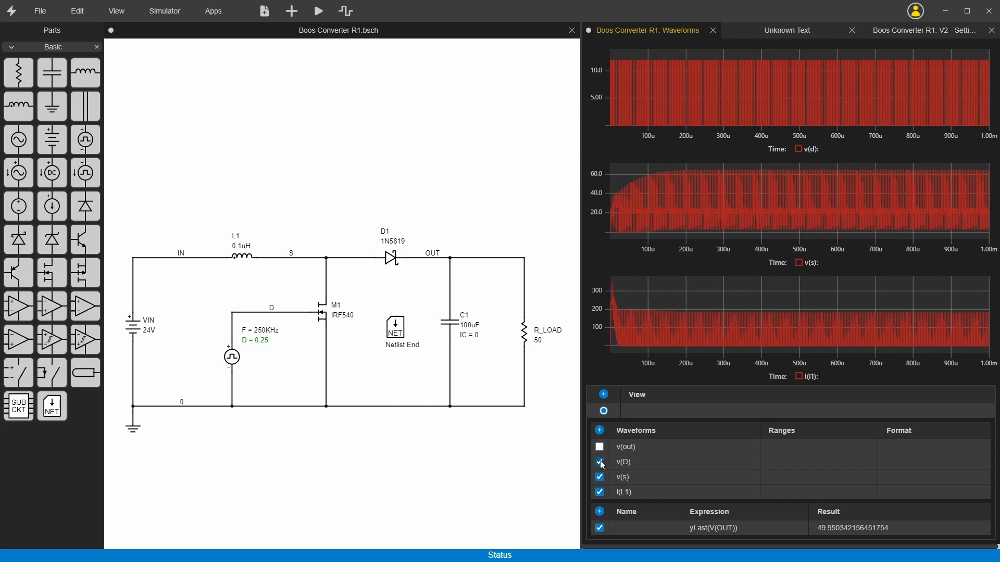
left_click(600, 477)
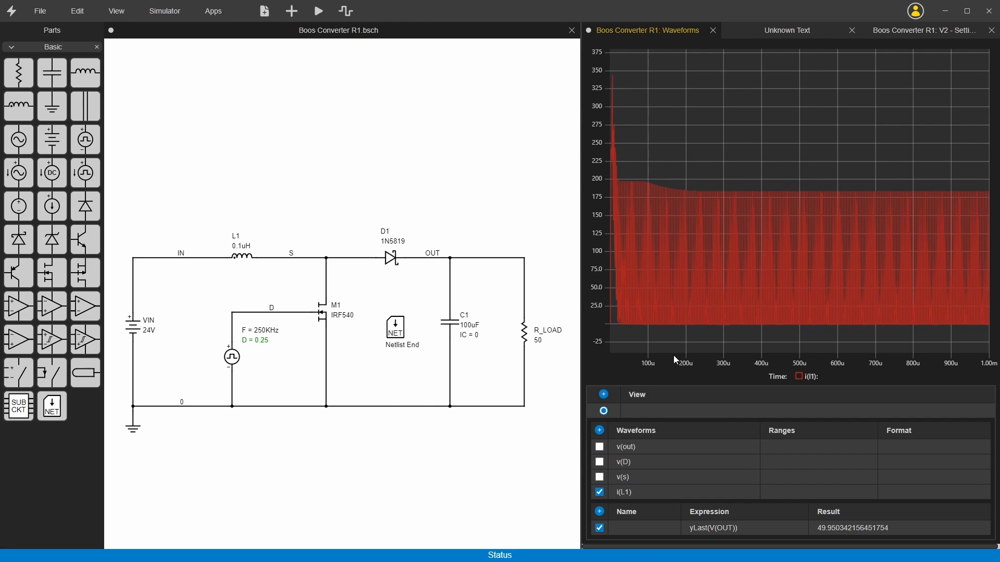
left_click_drag(683, 265, 804, 258)
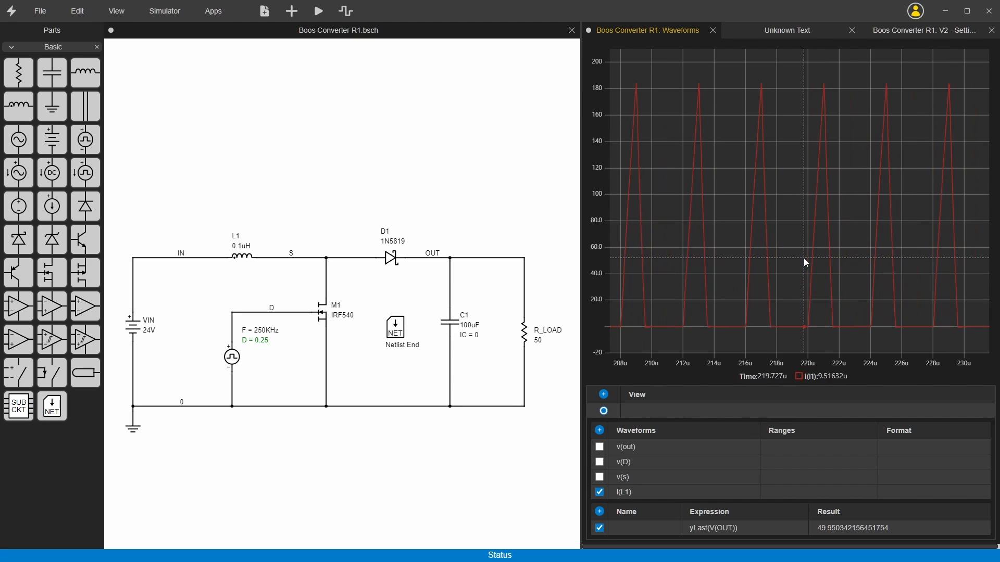
left_click_drag(667, 236, 791, 257)
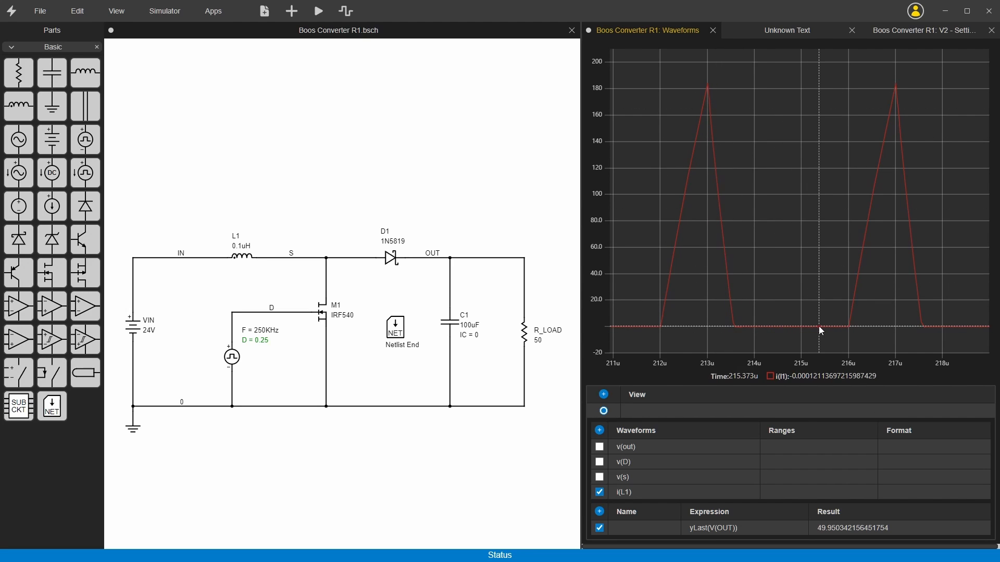
Switch to the browser's Wikipedia Boost converter article, compare its continuous-mode and discontinuous-mode waveforms and gain equations, and return to Bolt.
key("alt+Tab")
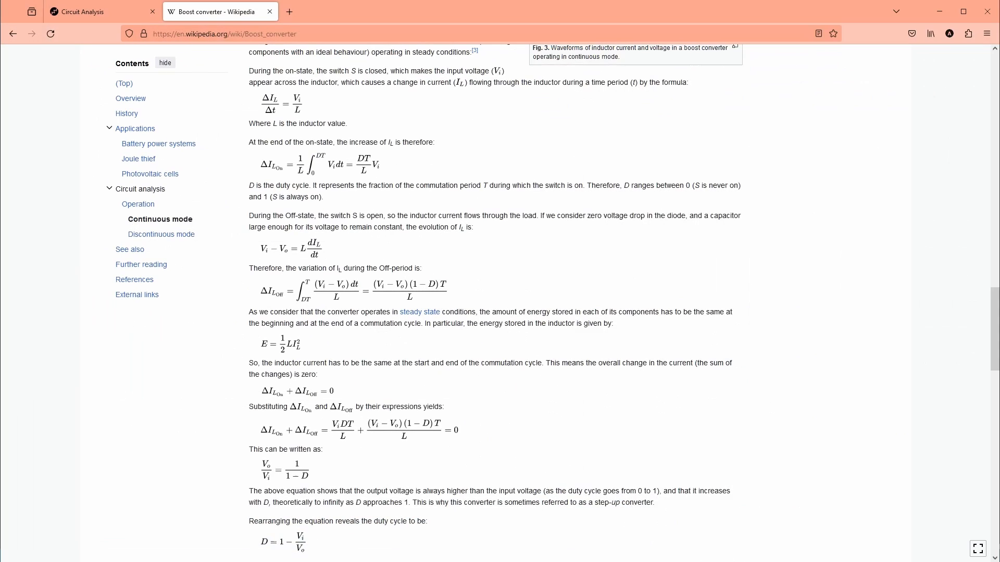
scroll(628, 254, "up", 7)
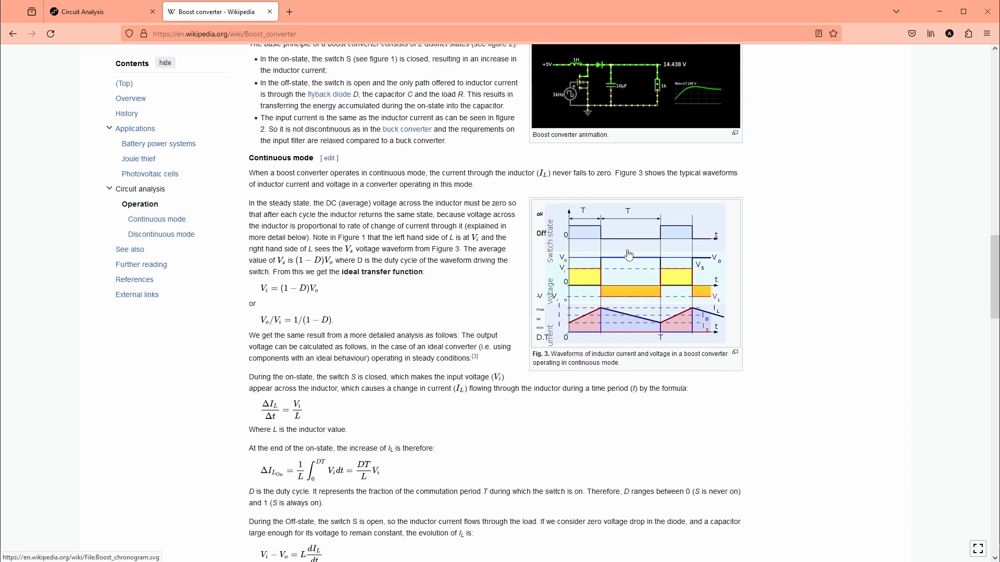
scroll(254, 108, "down", 3)
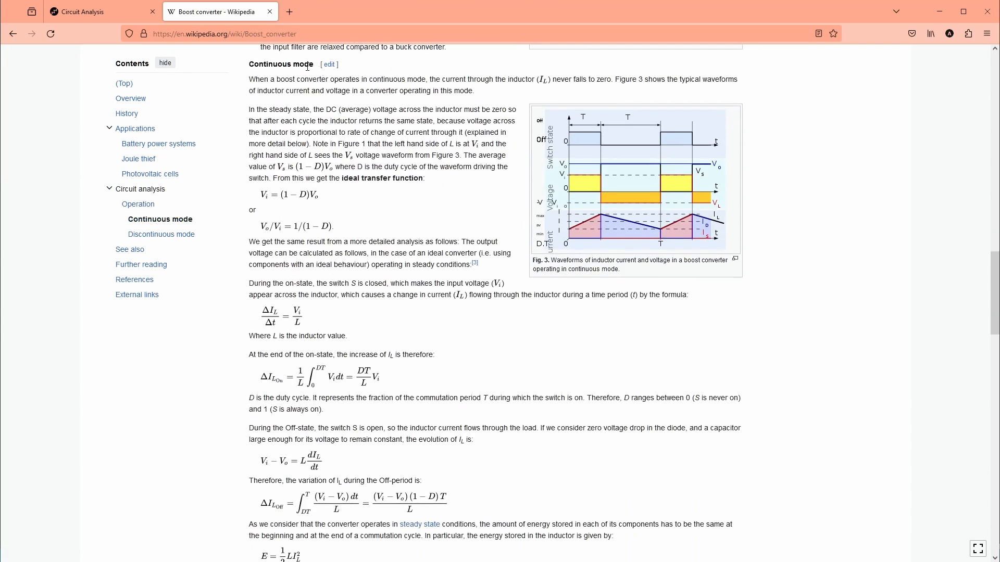
scroll(310, 227, "down", 10)
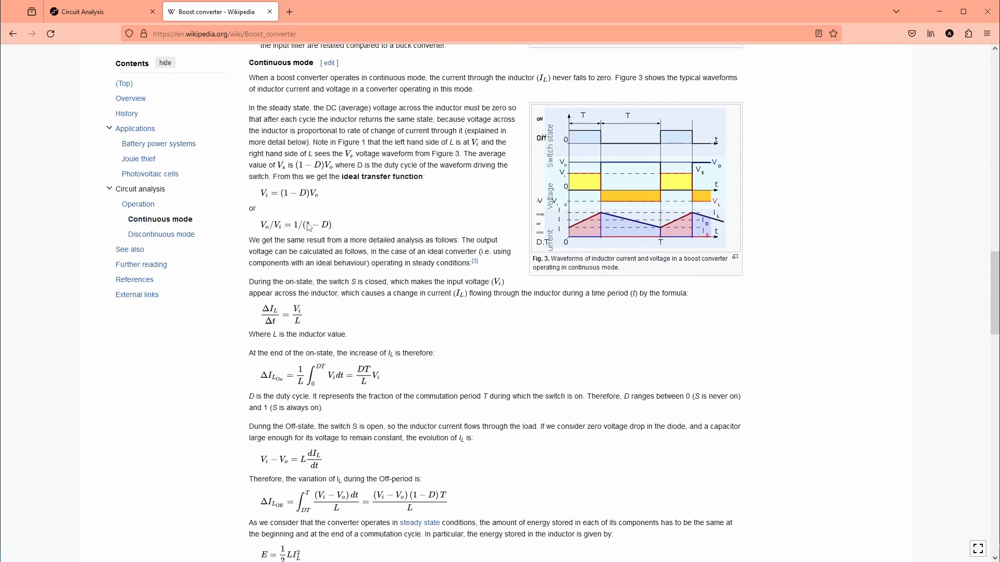
scroll(310, 227, "down", 3)
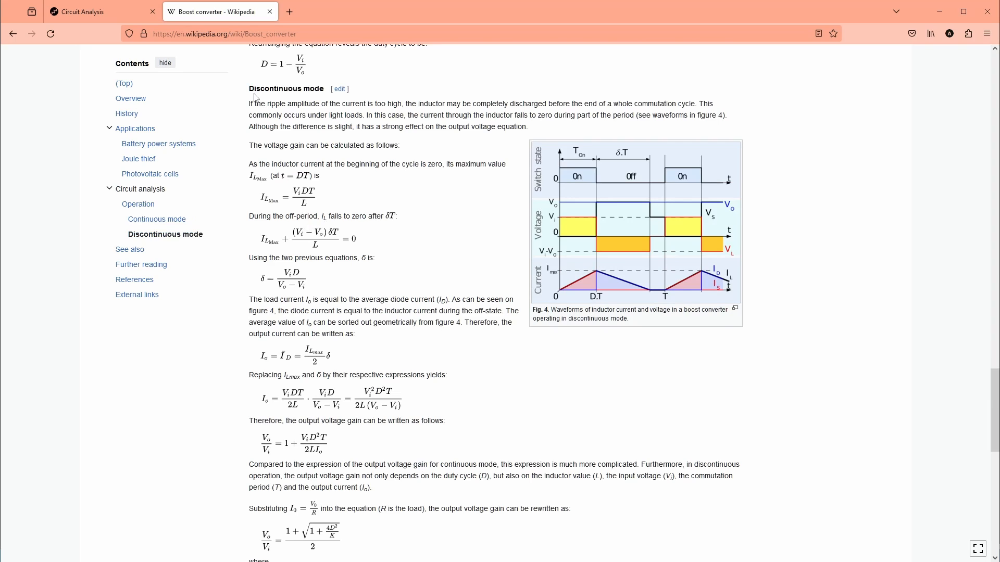
scroll(359, 260, "down", 1)
scroll(359, 259, "down", 3)
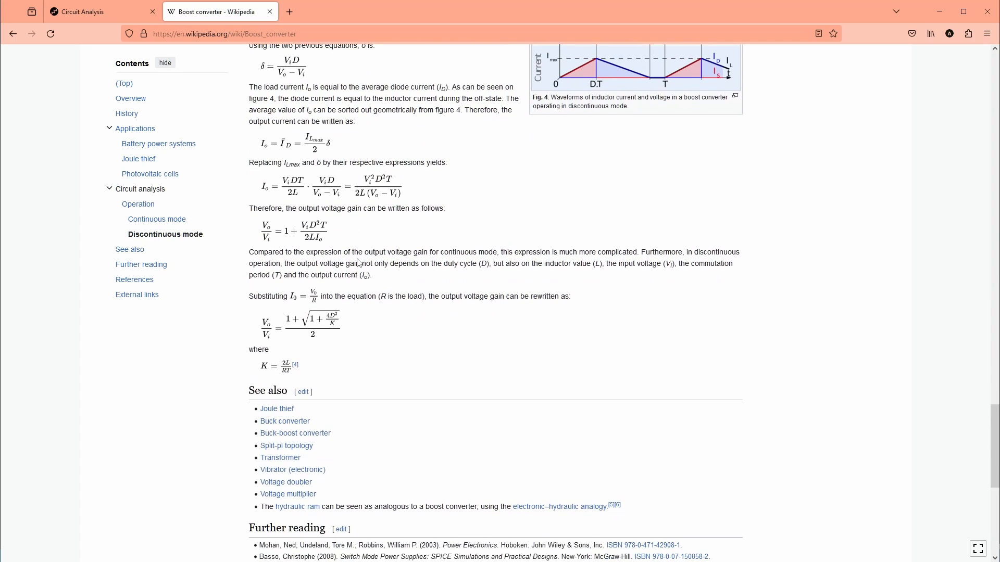
scroll(359, 263, "up", 1)
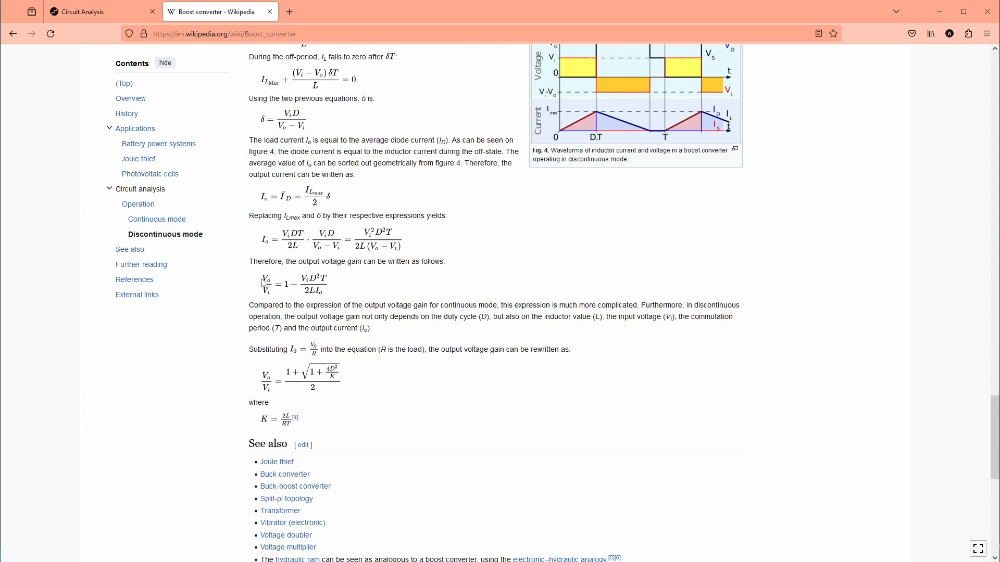
left_click_drag(324, 289, 303, 282)
left_click(940, 15)
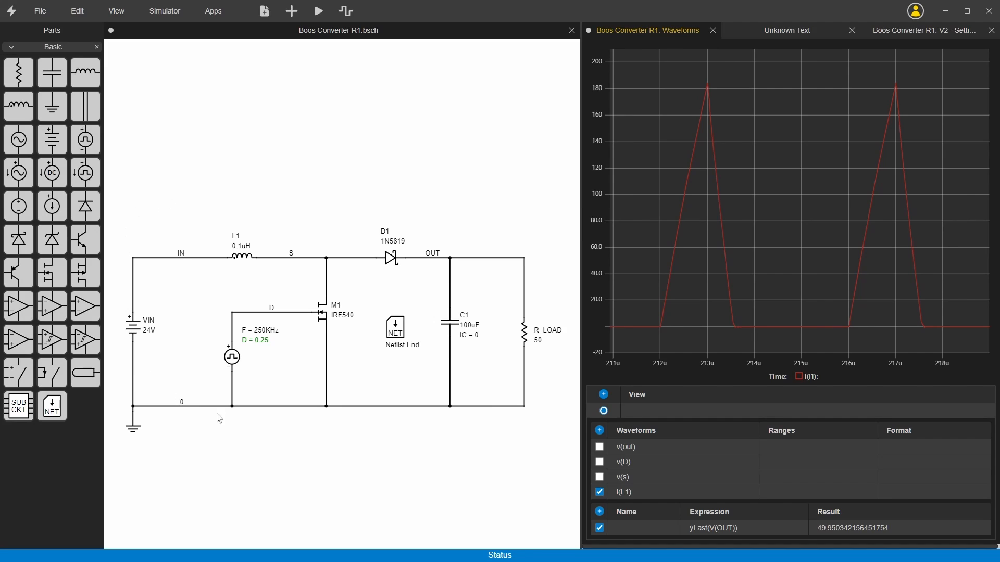
left_click(242, 262)
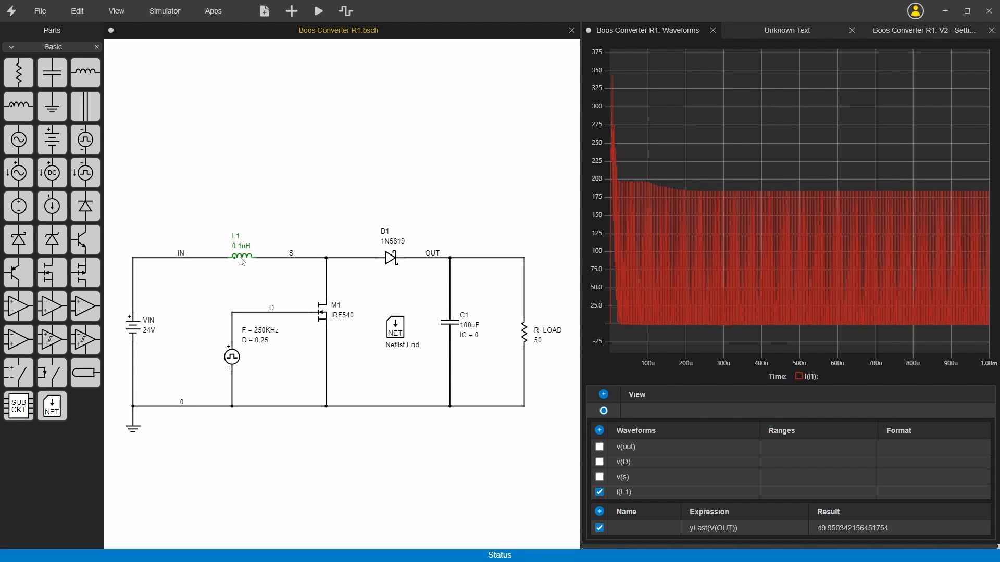
left_click(197, 259)
left_click(149, 326)
left_click(242, 258)
left_click(295, 258)
left_click(297, 209)
Open inductor L1's JSON definition and examine its properties, template and the two pin entries under connections.
right_click(243, 261)
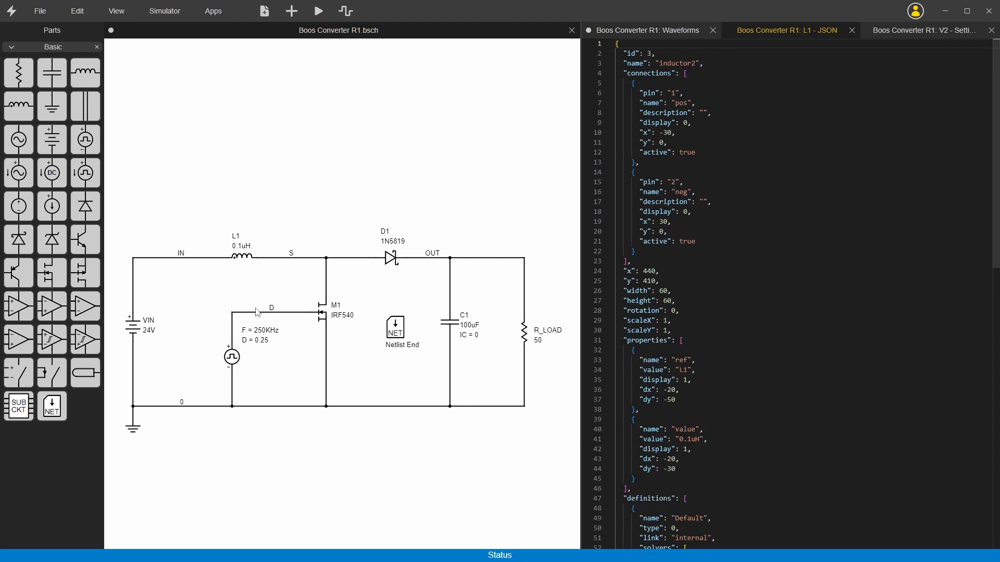
left_click(258, 311)
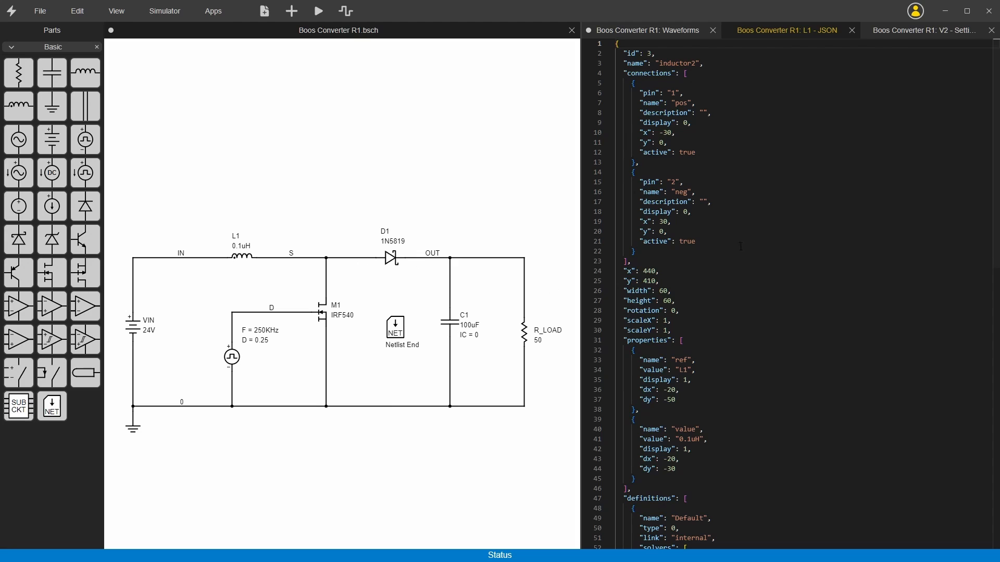
scroll(655, 337, "down", 3)
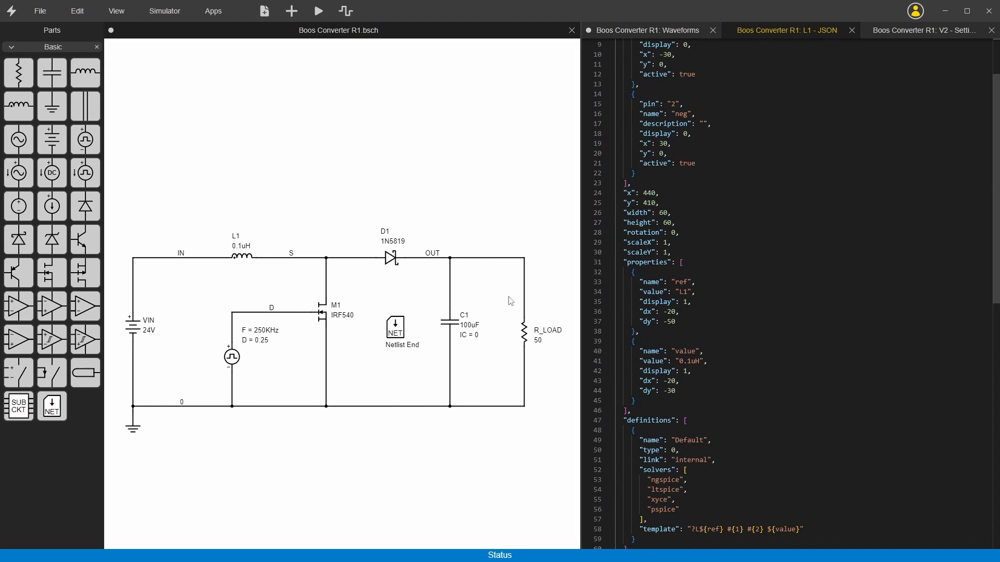
scroll(724, 309, "down", 1)
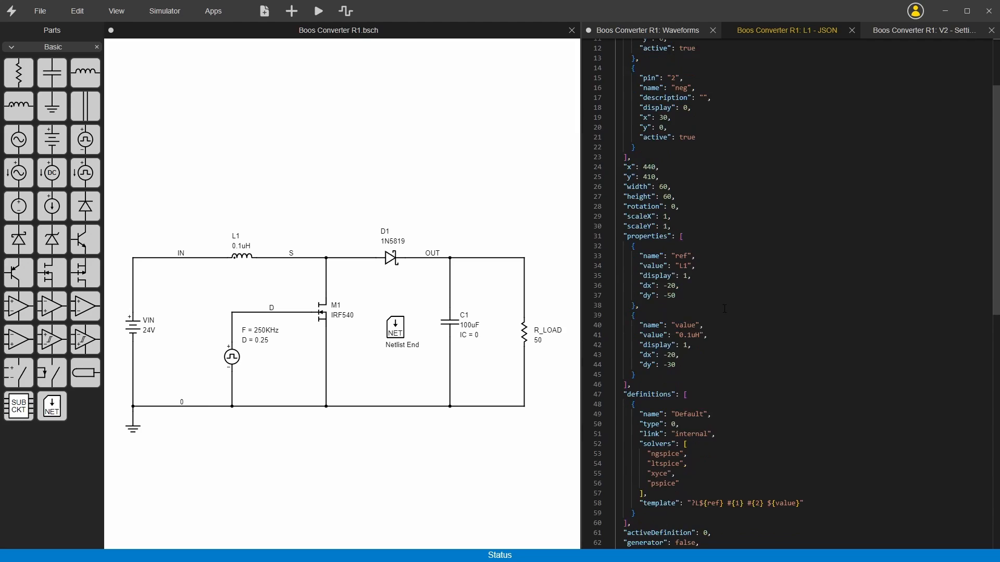
scroll(724, 308, "down", 2)
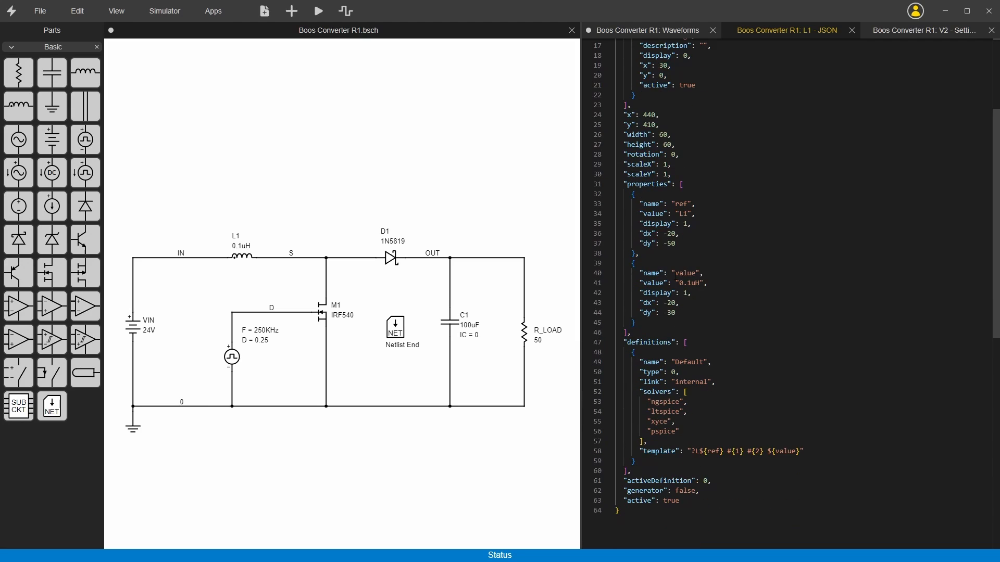
scroll(674, 279, "up", 5)
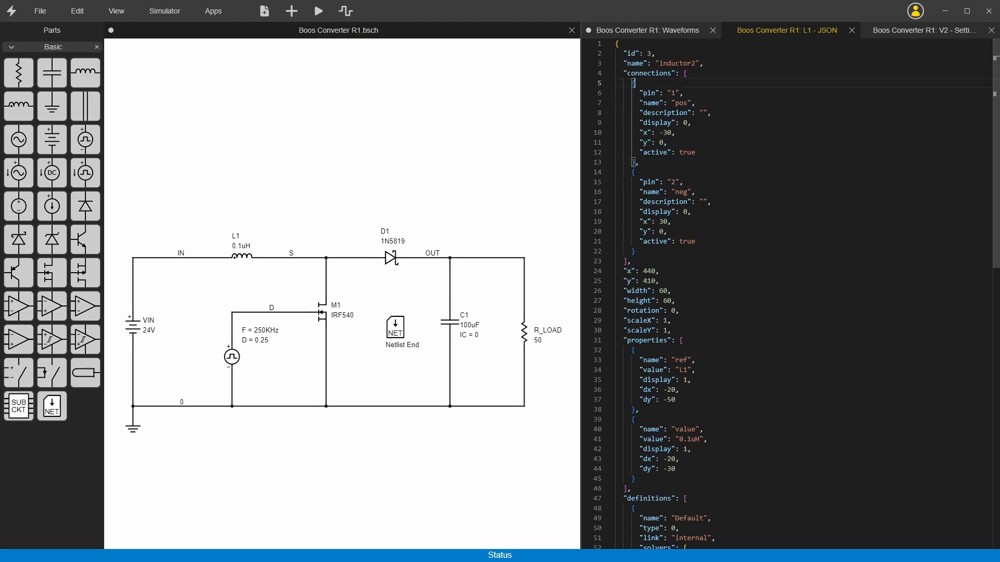
left_click_drag(645, 86, 636, 251)
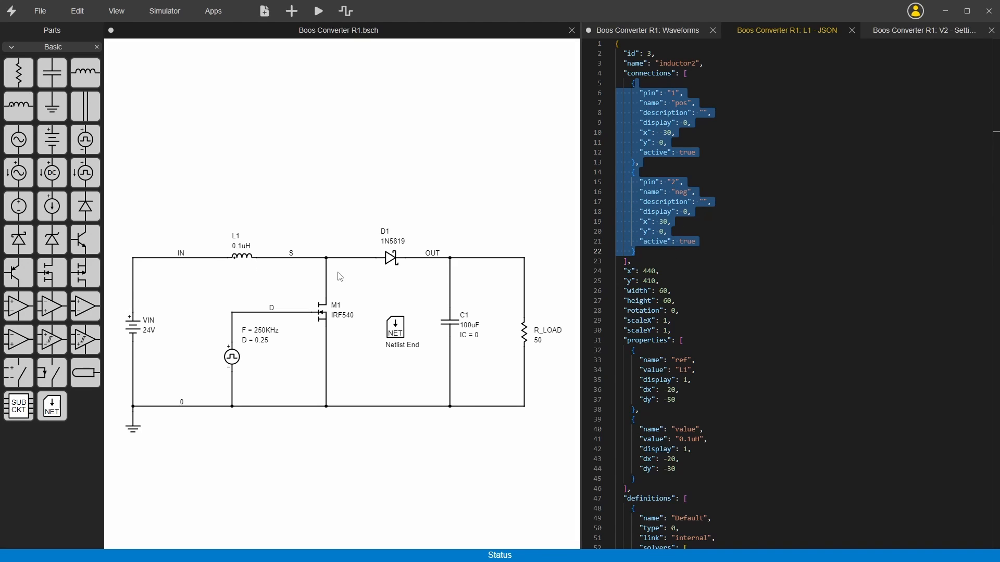
Show all nodes on the schematic and return the node display to Some.
left_click(302, 194)
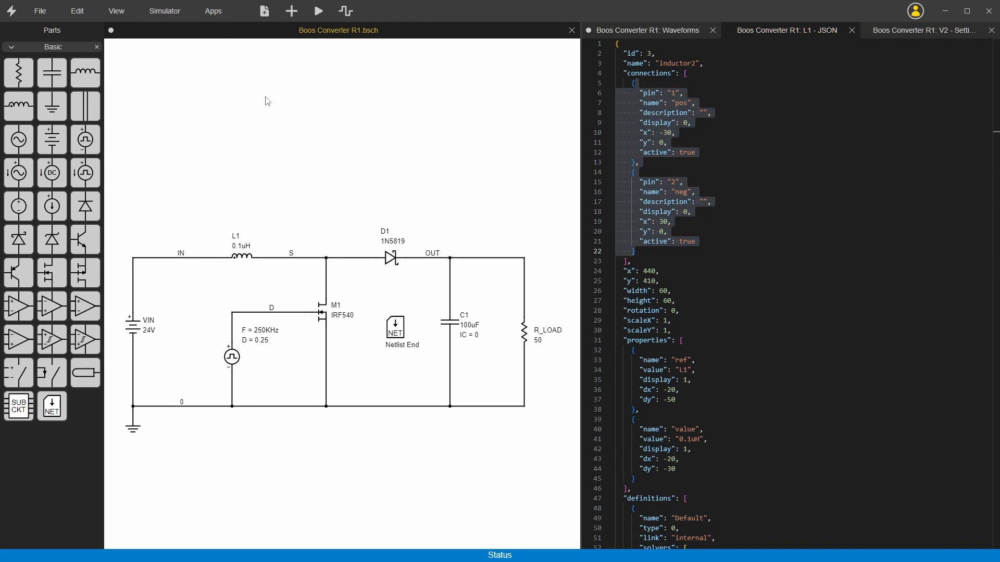
left_click(114, 12)
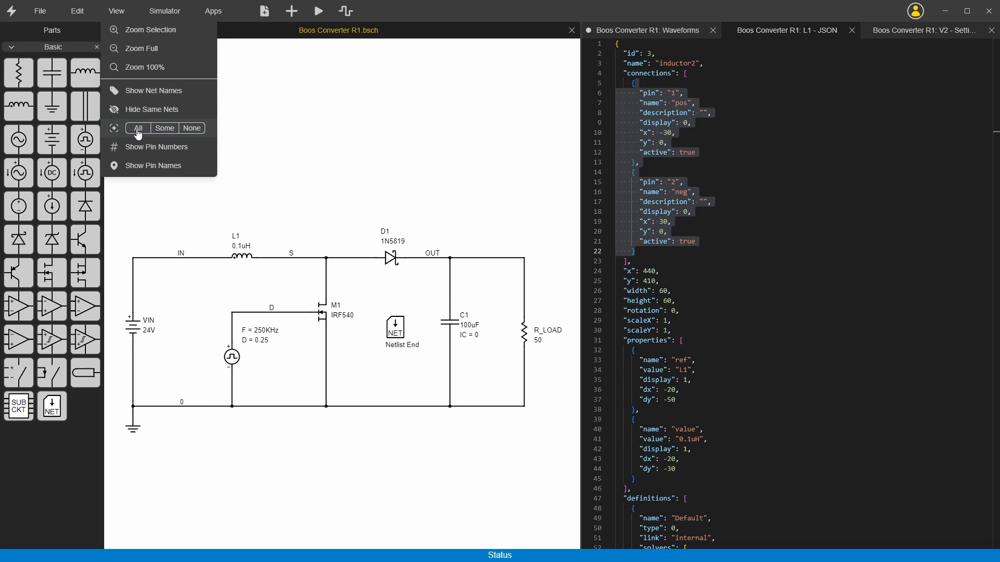
left_click(138, 130)
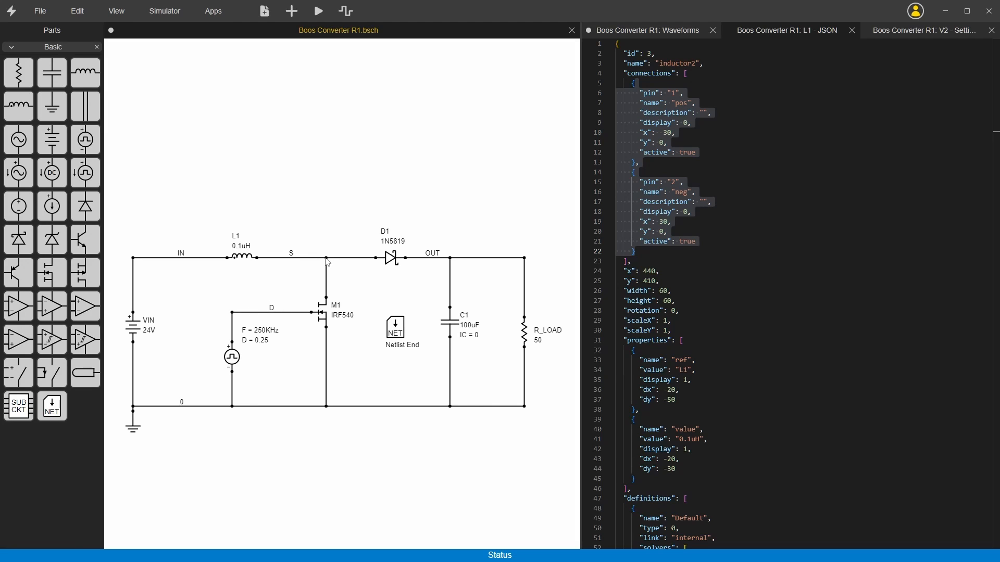
left_click(108, 12)
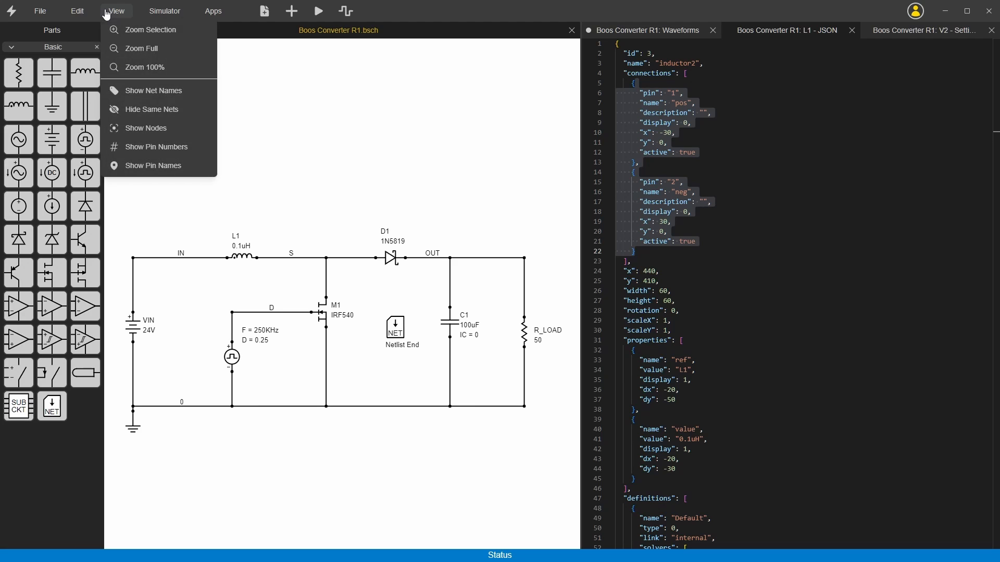
left_click(165, 130)
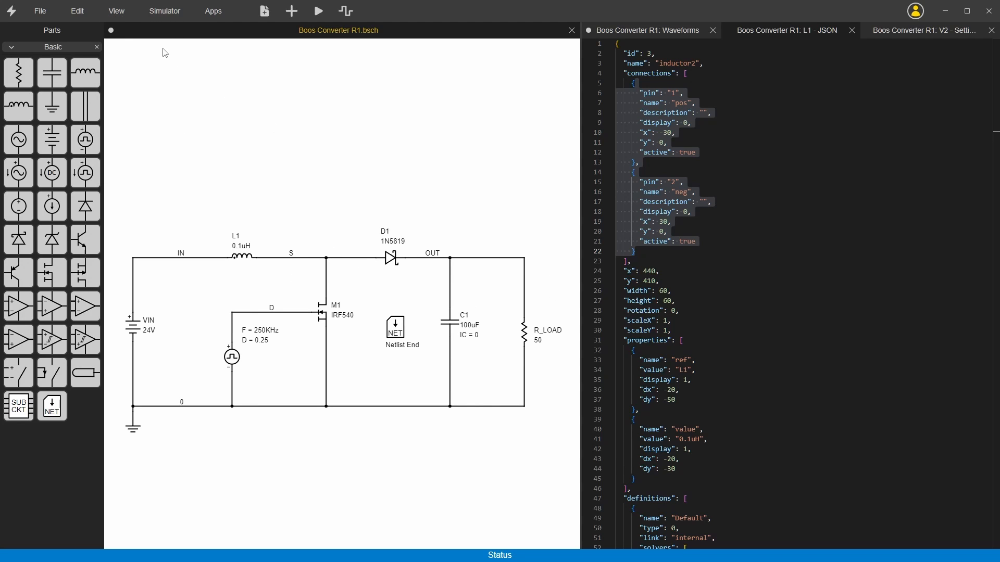
Show all net names on the schematic and return the net name display to Some.
left_click(115, 11)
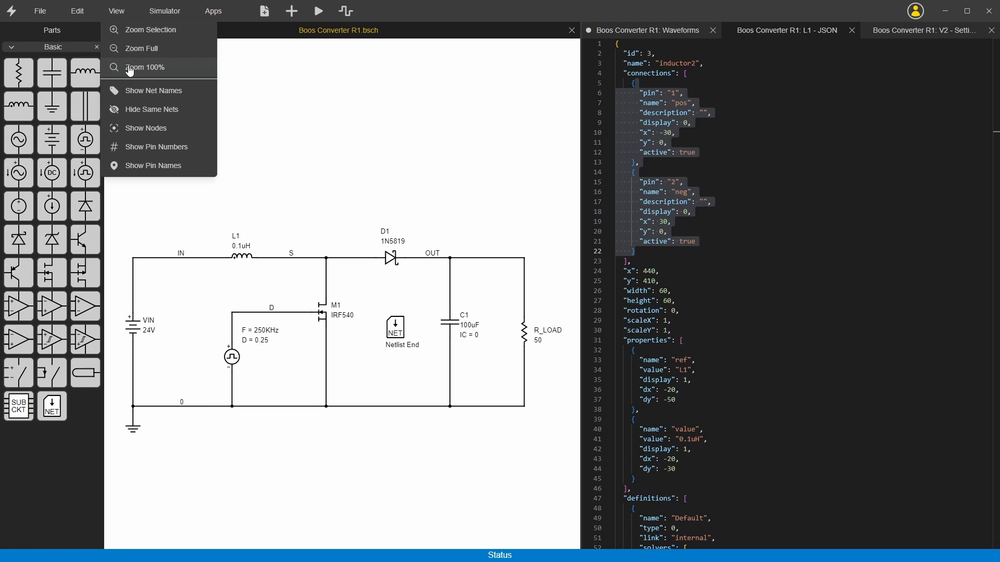
mouse_move(134, 91)
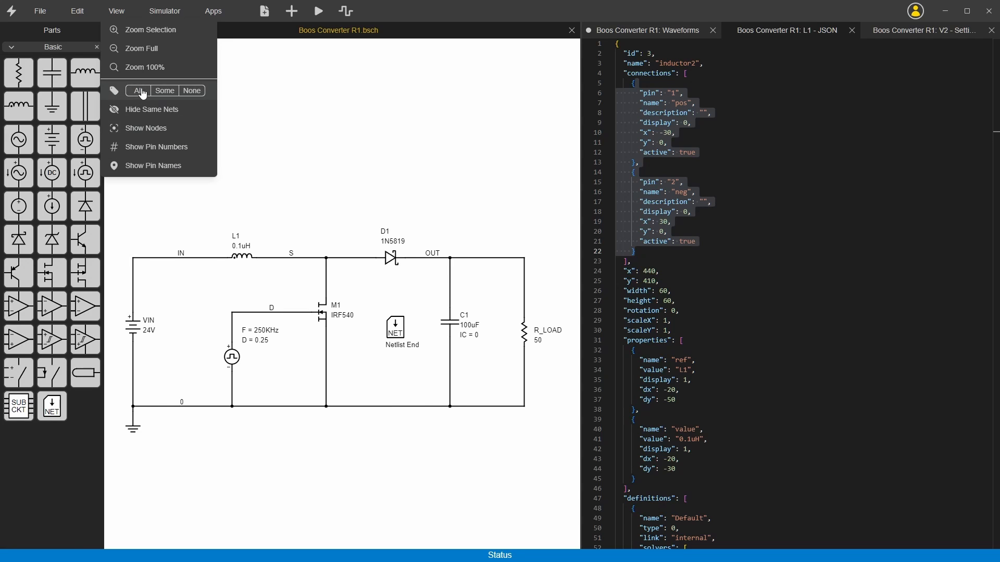
left_click(141, 92)
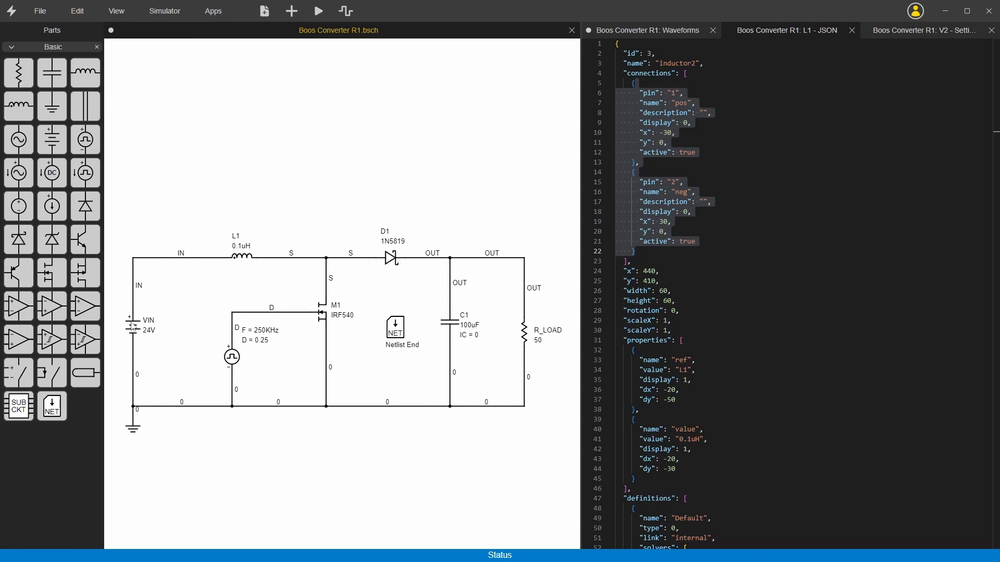
left_click(117, 11)
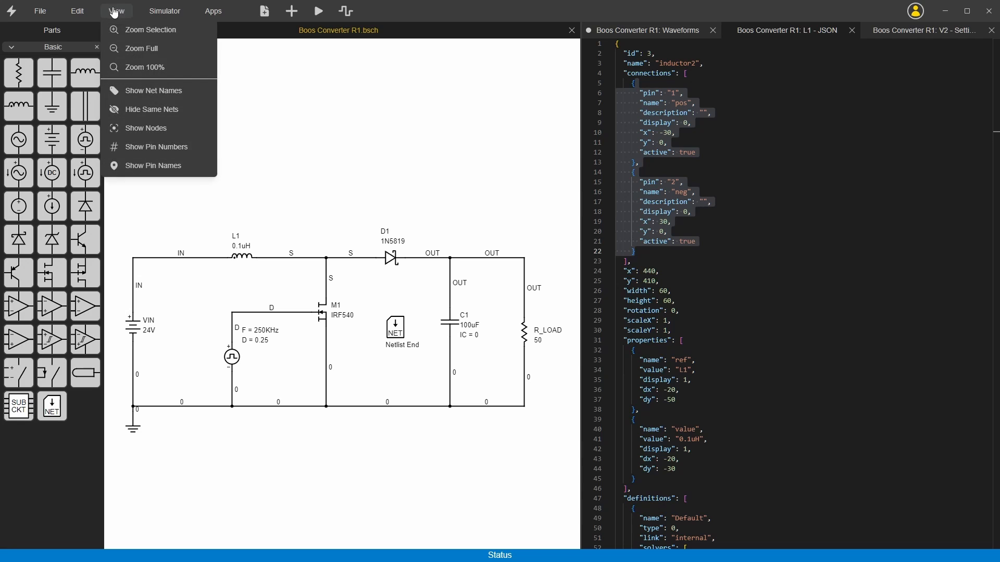
left_click(162, 93)
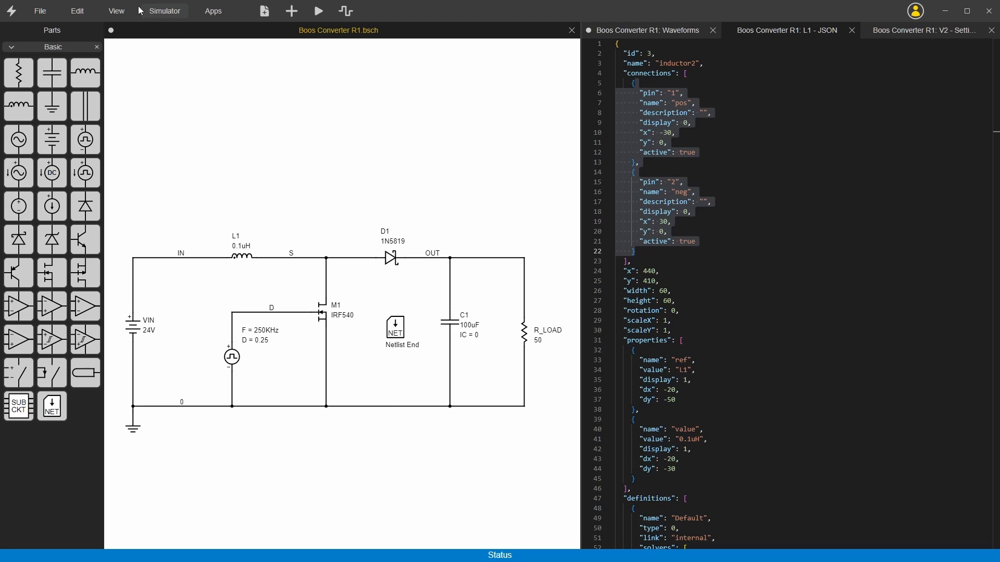
Place a second ground symbol below the circuit's bottom wire and hide the lines linking same nets.
left_click(121, 14)
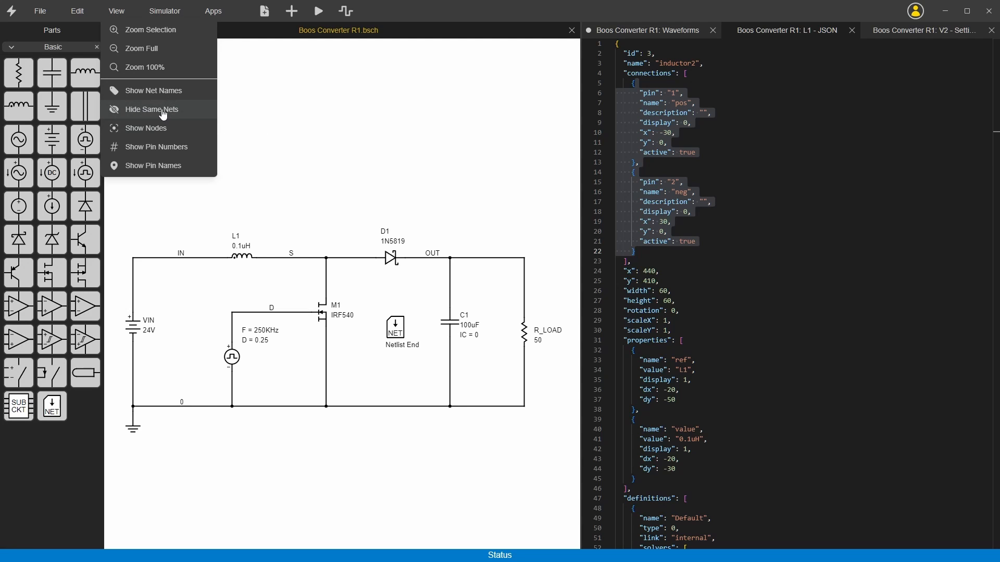
left_click(280, 116)
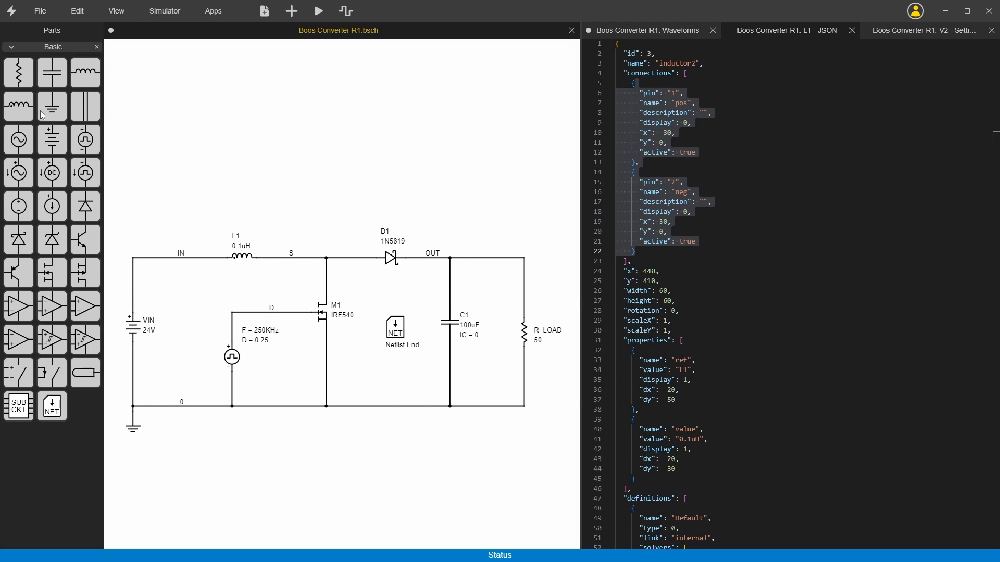
left_click_drag(42, 115, 319, 500)
left_click(115, 11)
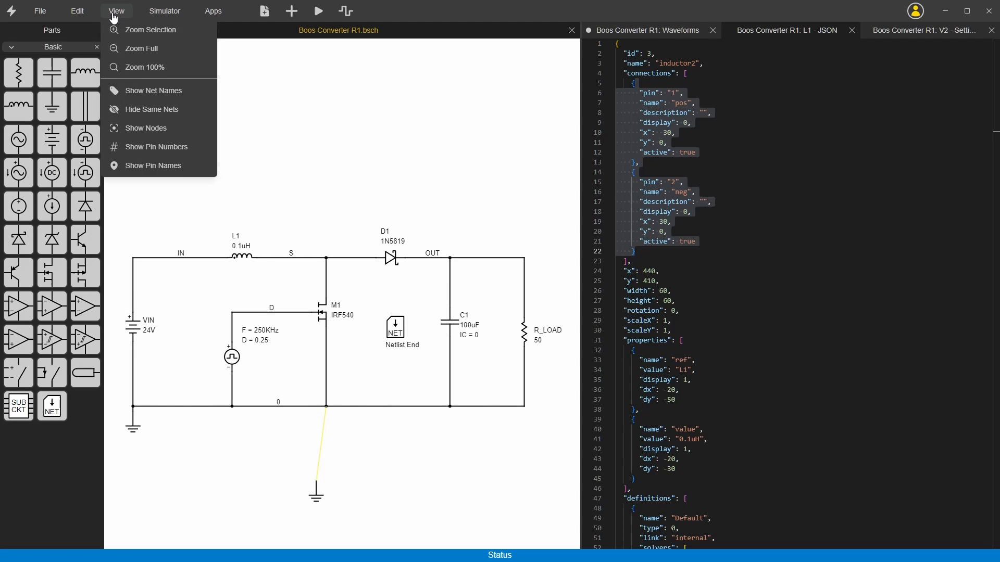
left_click(150, 111)
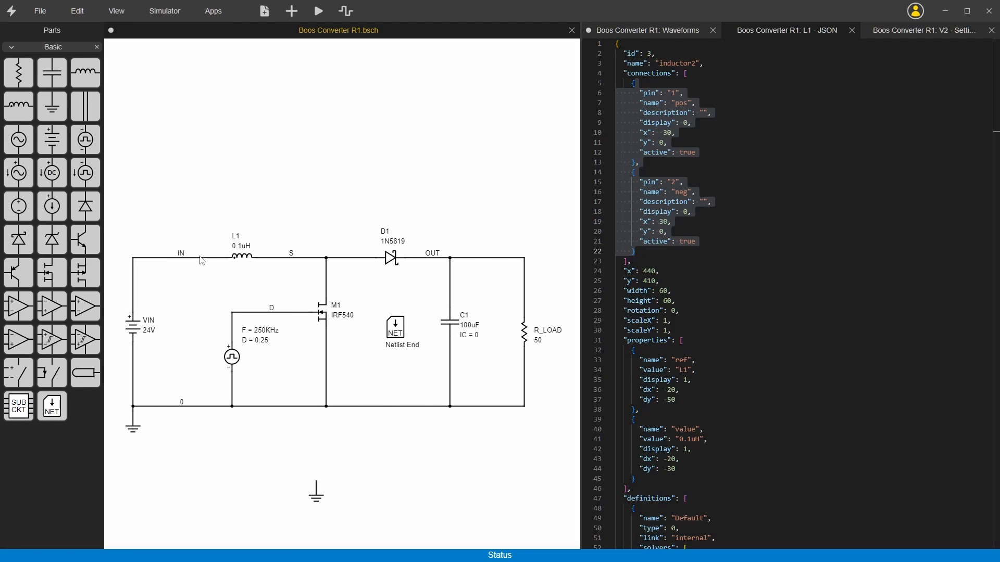
Show all pin numbers on the schematic and open capacitor C1's part settings to examine its pin IDs.
left_click(117, 11)
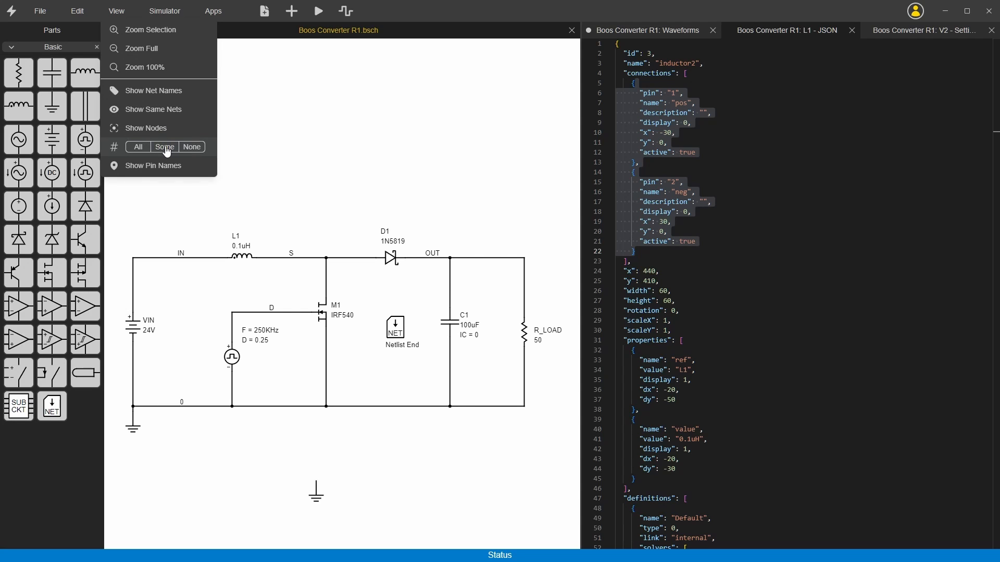
left_click(137, 149)
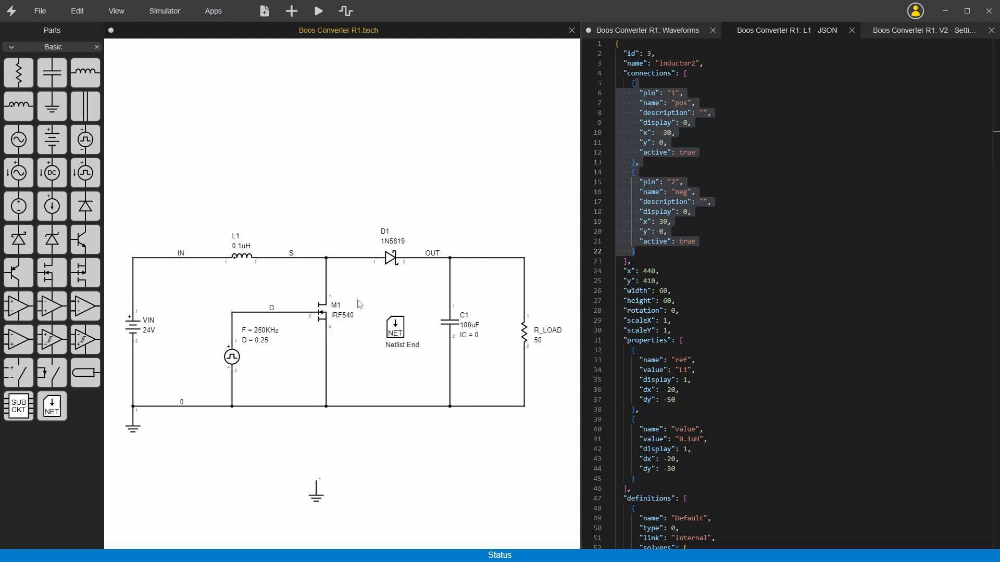
right_click(452, 327)
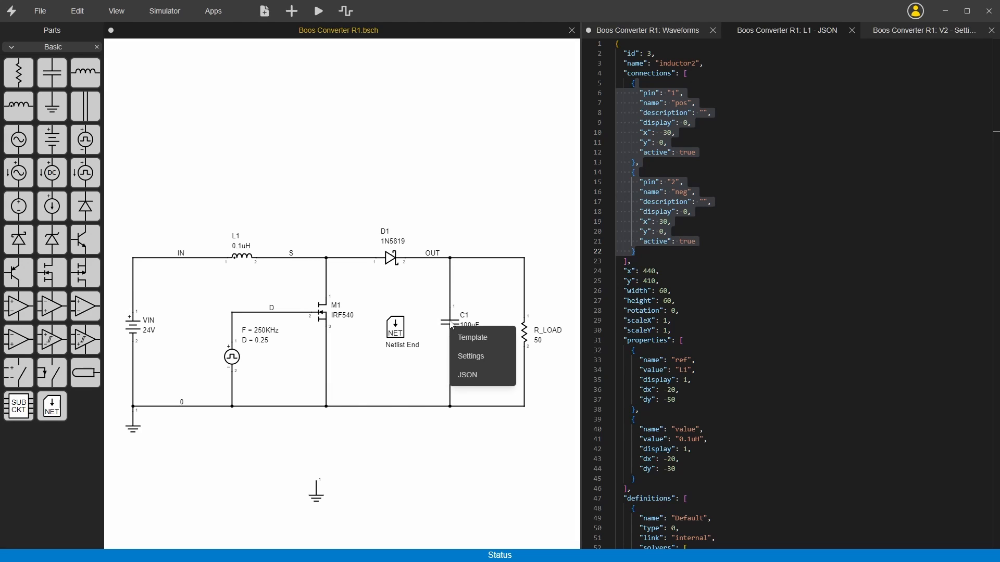
left_click(464, 357)
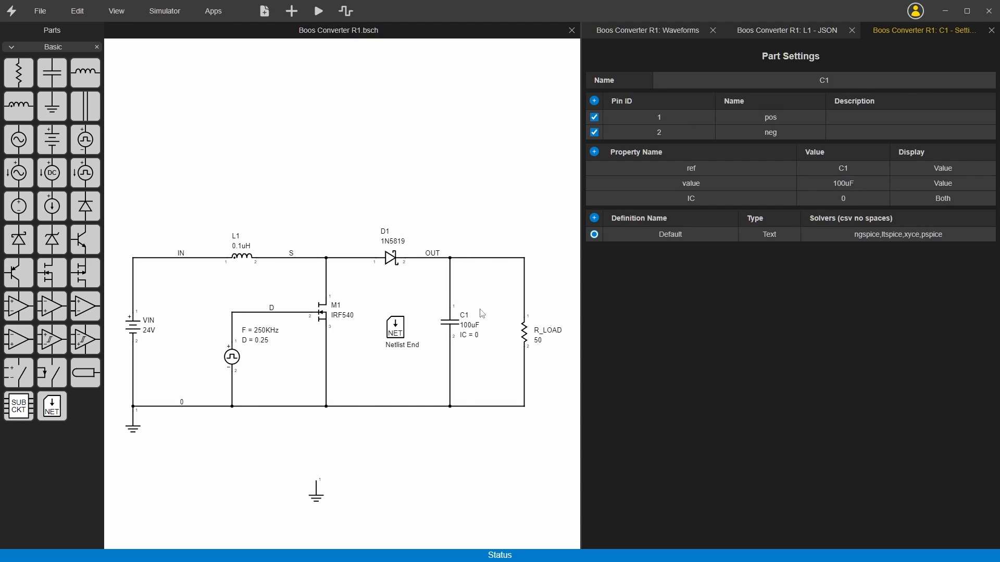
Open capacitor C1's JSON definition and examine the two pin entries under connections.
right_click(452, 326)
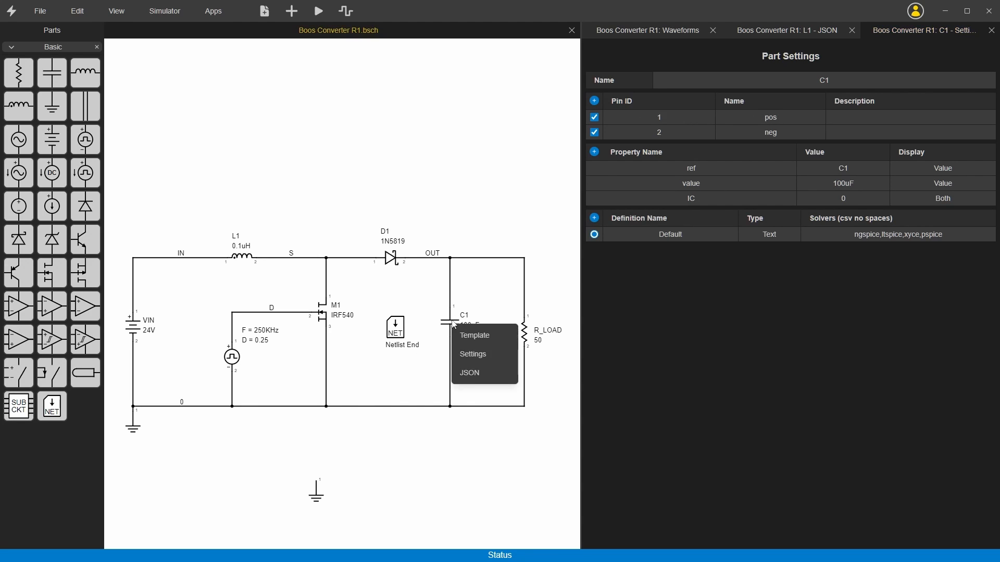
left_click(462, 373)
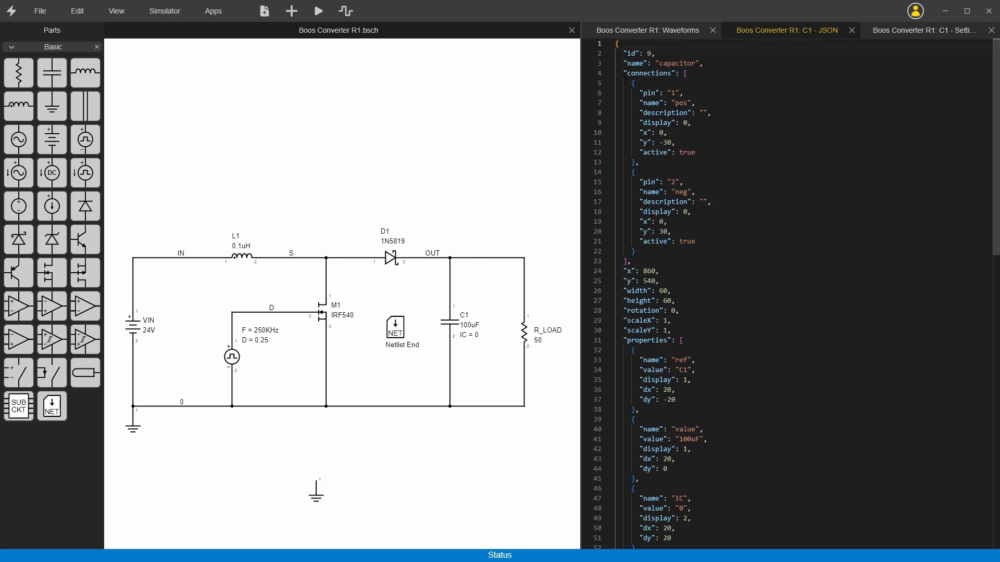
left_click_drag(639, 83, 675, 241)
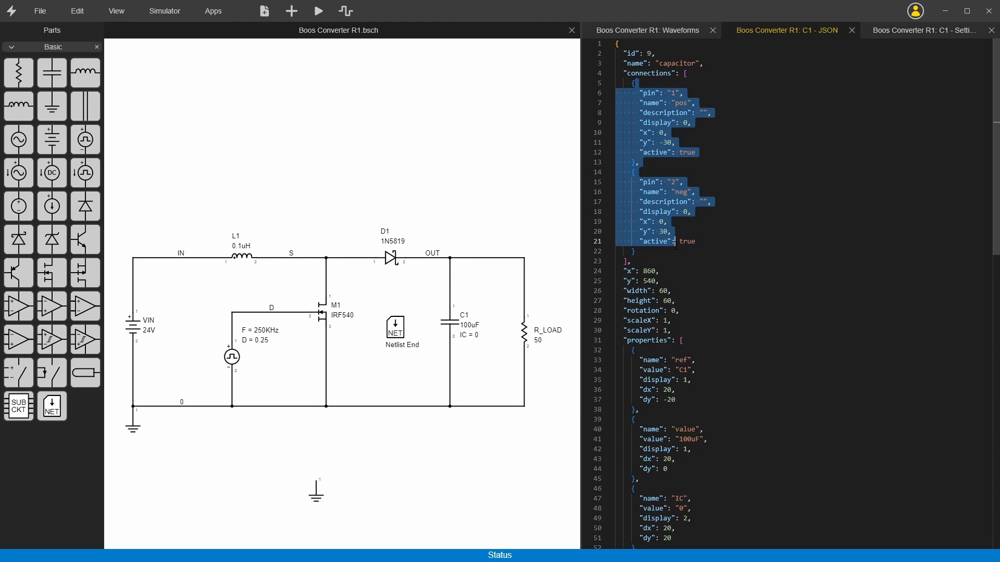
left_click(452, 187)
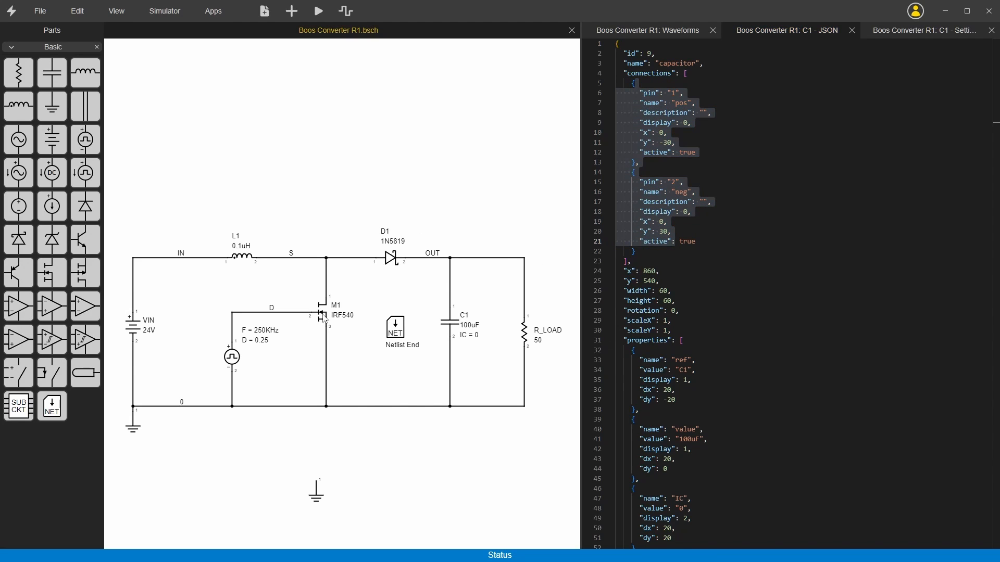
Open MOSFET M1's part settings to examine its pins, and show all pin names on the schematic.
right_click(325, 319)
left_click(346, 350)
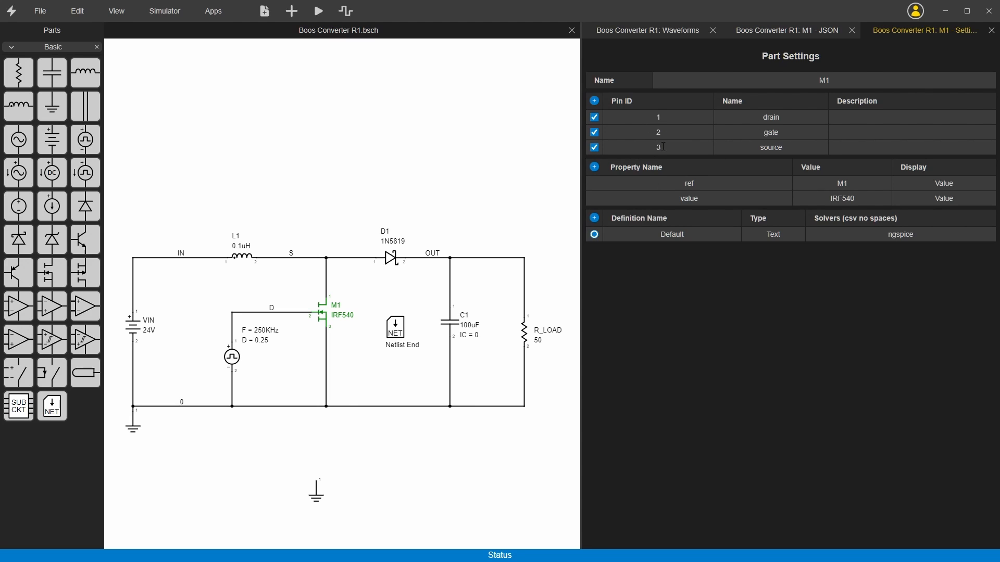
left_click(117, 11)
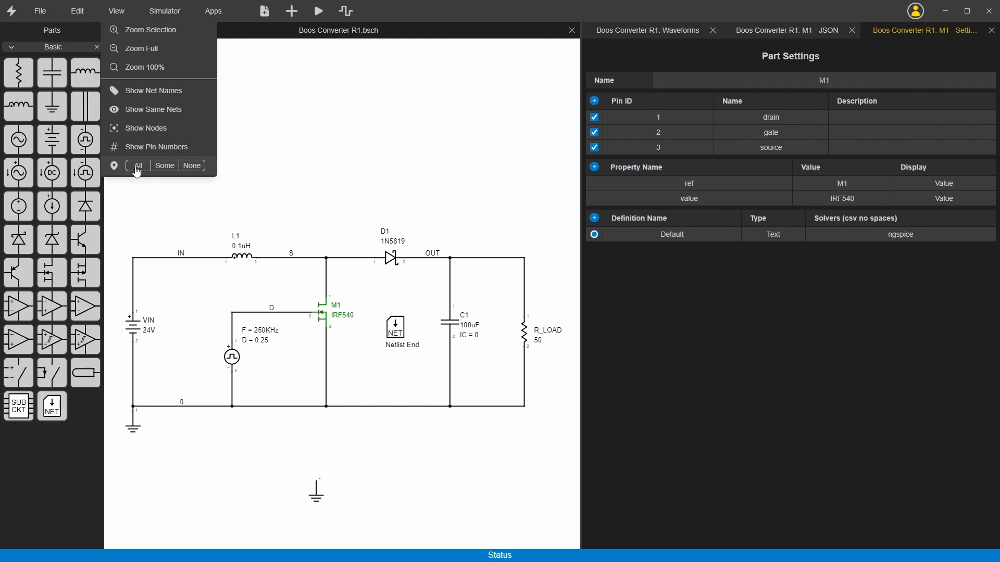
left_click(137, 167)
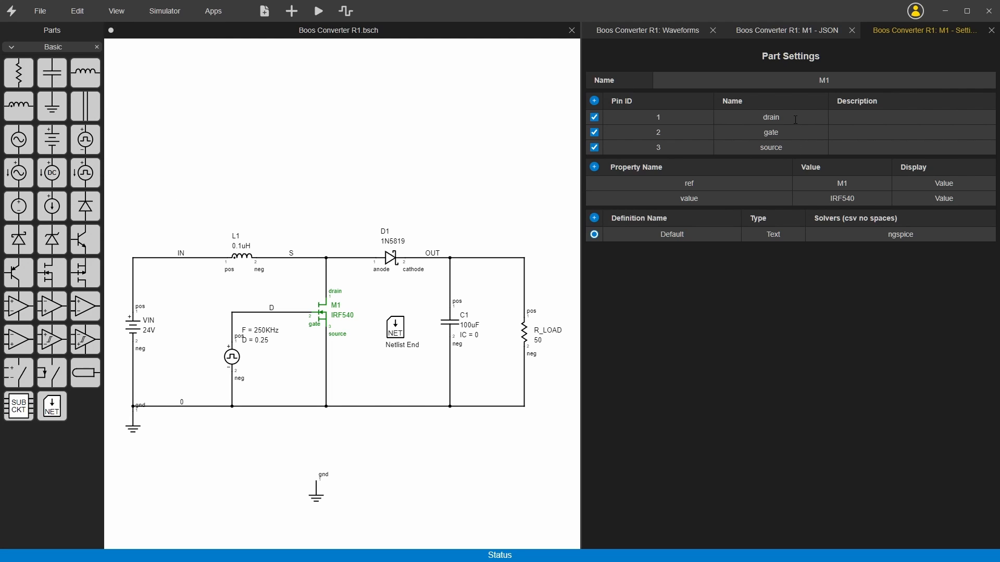